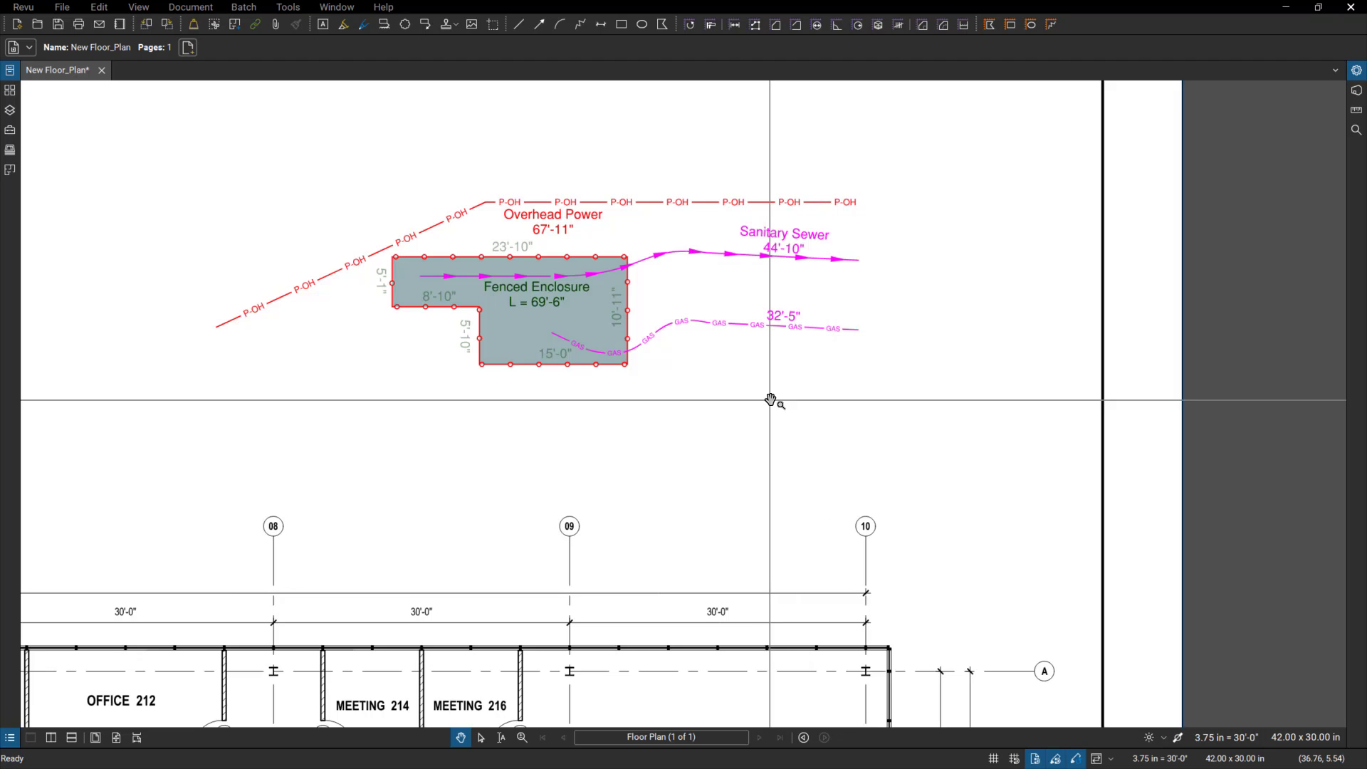
Arm the Polylength measurement tool with the red Hot Water line style.
left_click_drag(768, 400, 757, 402)
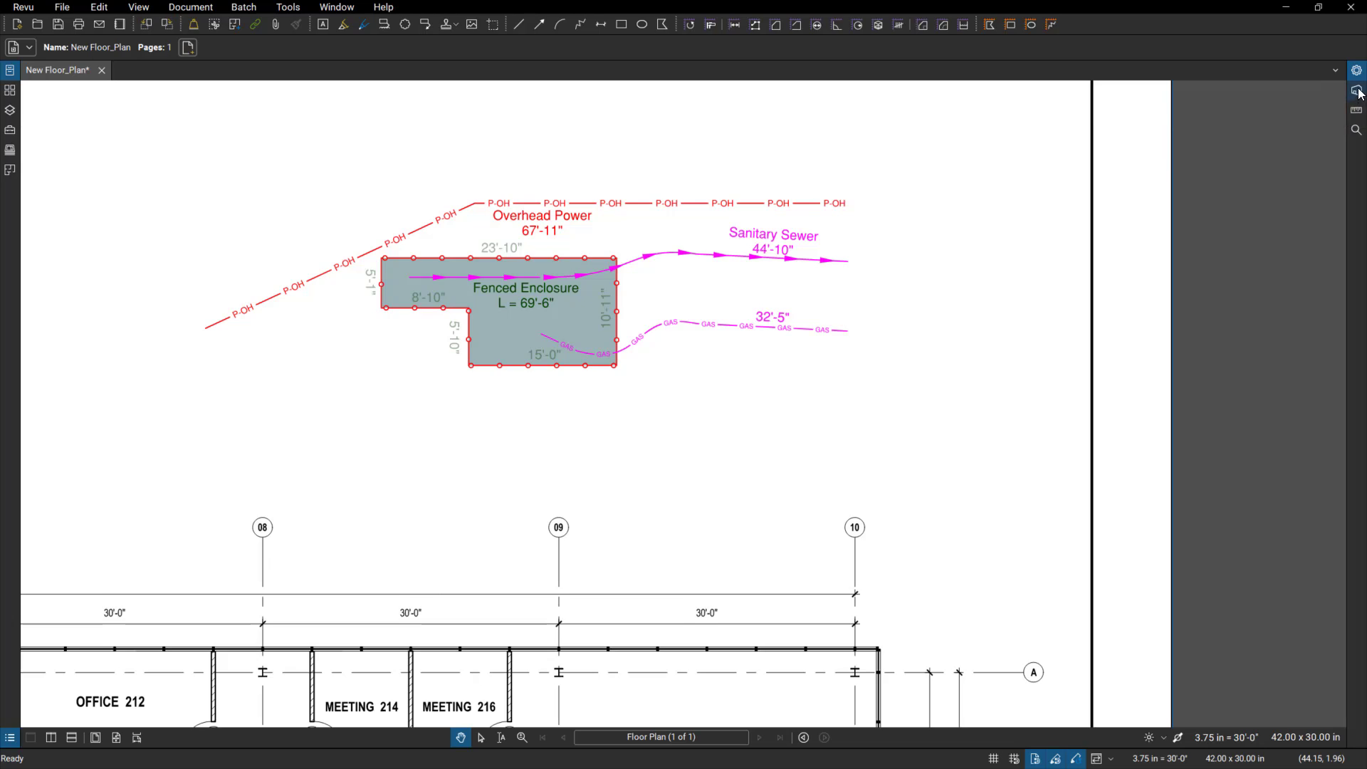
left_click(1356, 110)
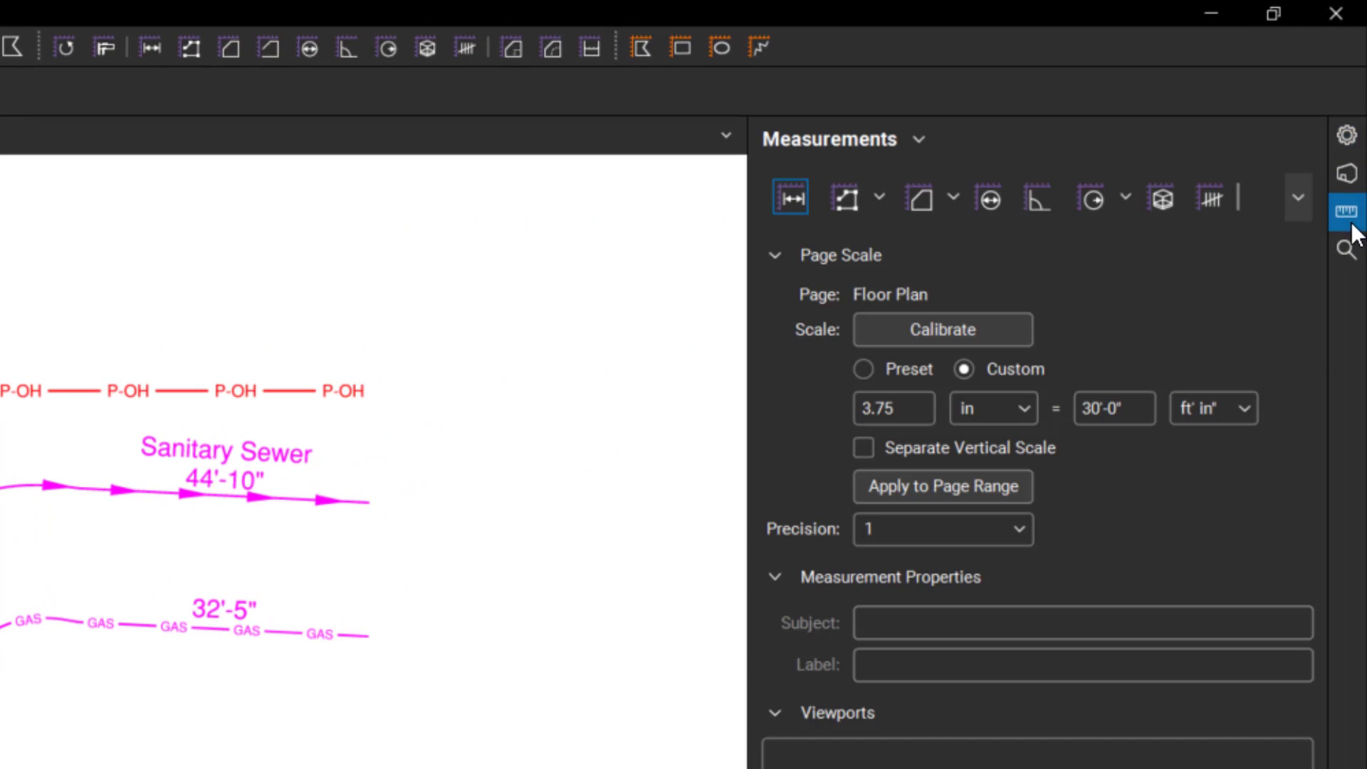
left_click(854, 204)
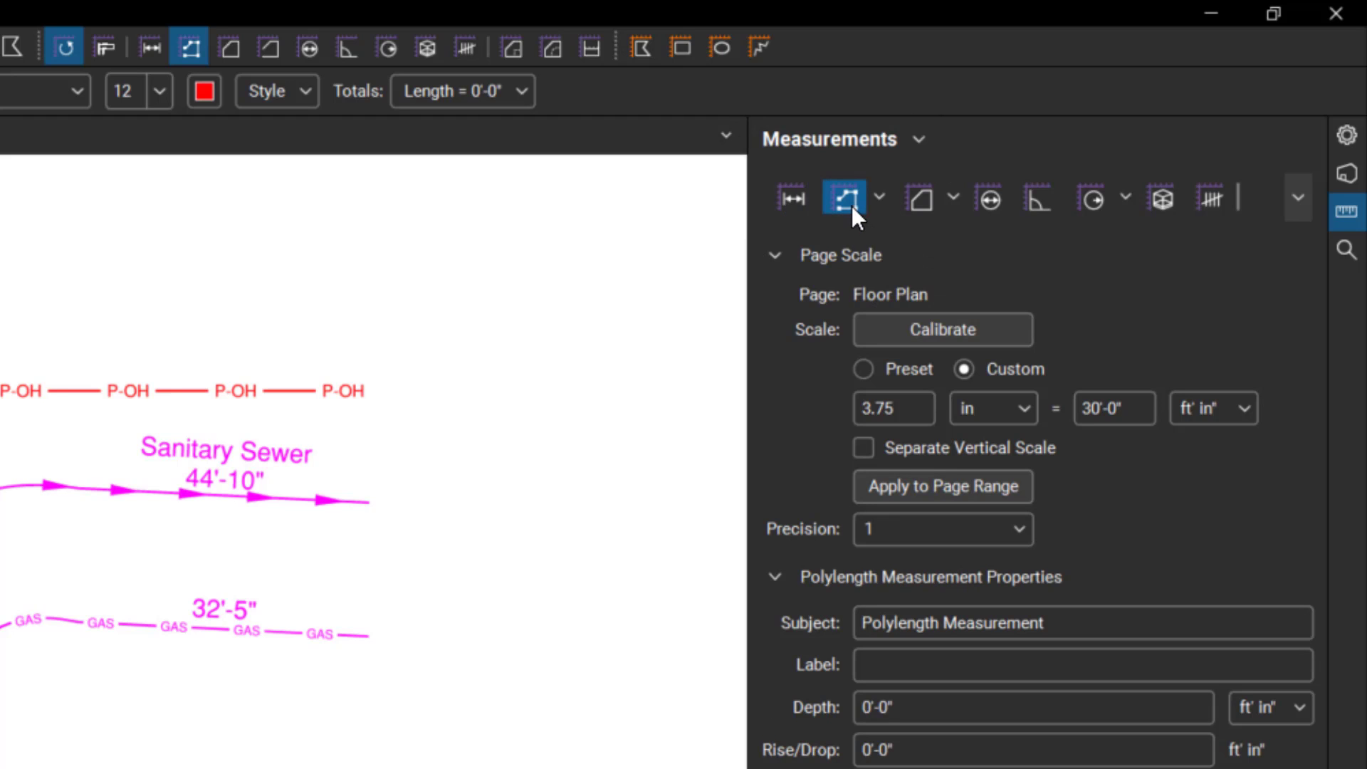
left_click(1350, 139)
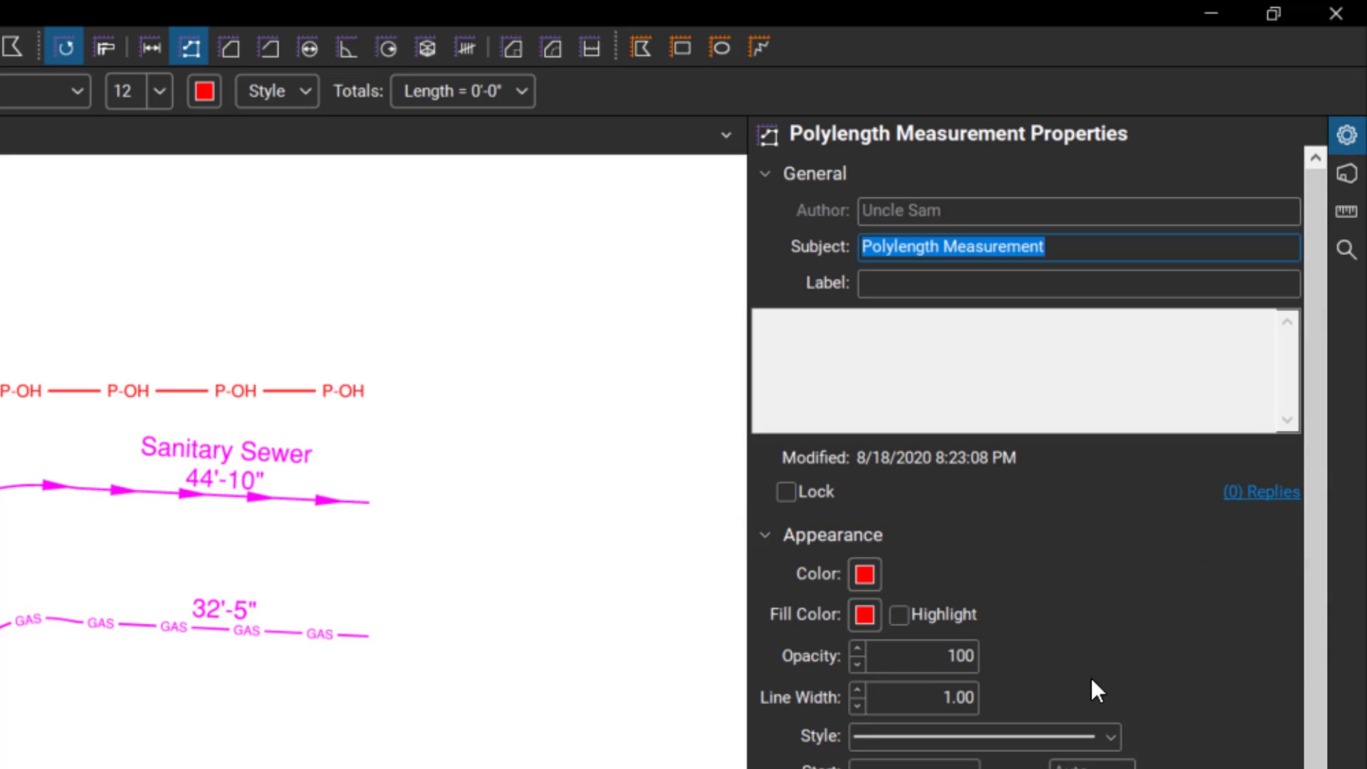
left_click(1110, 731)
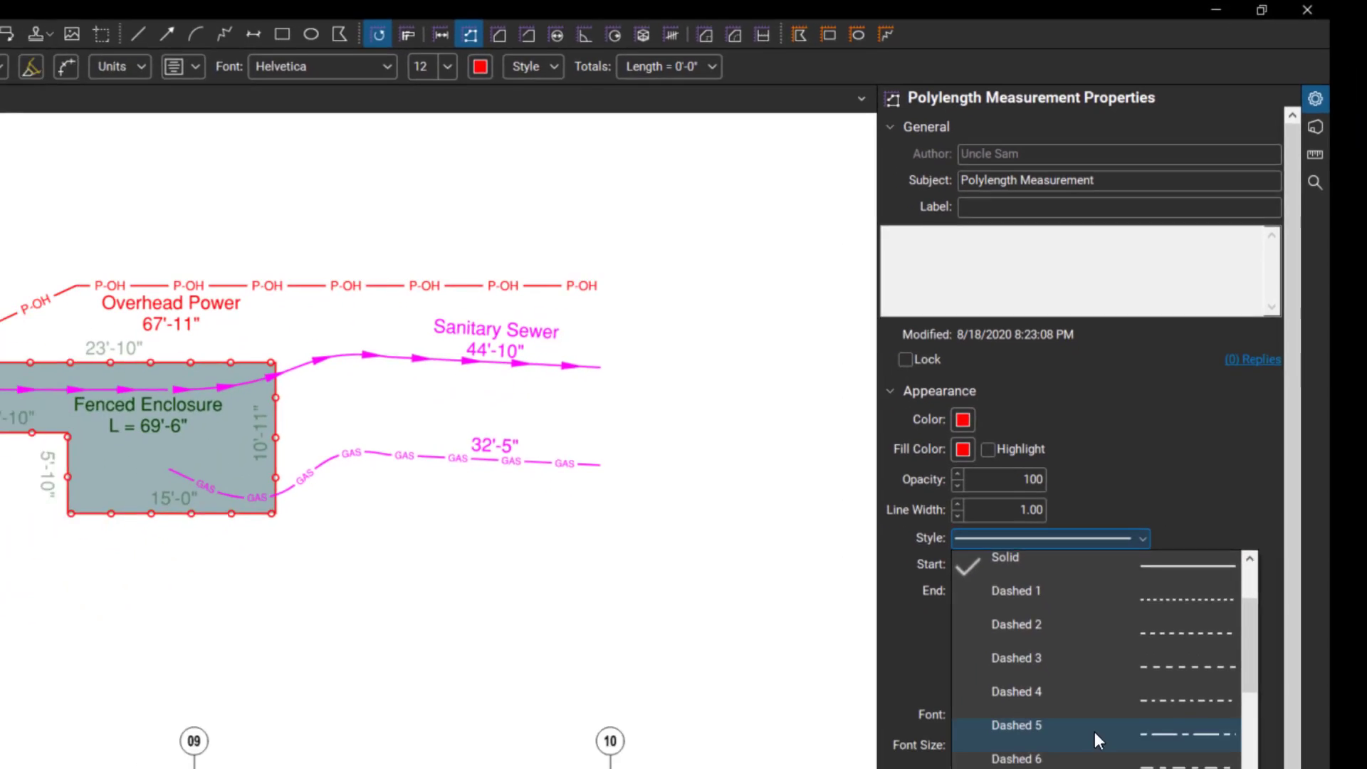
scroll(1105, 672, "down", 2)
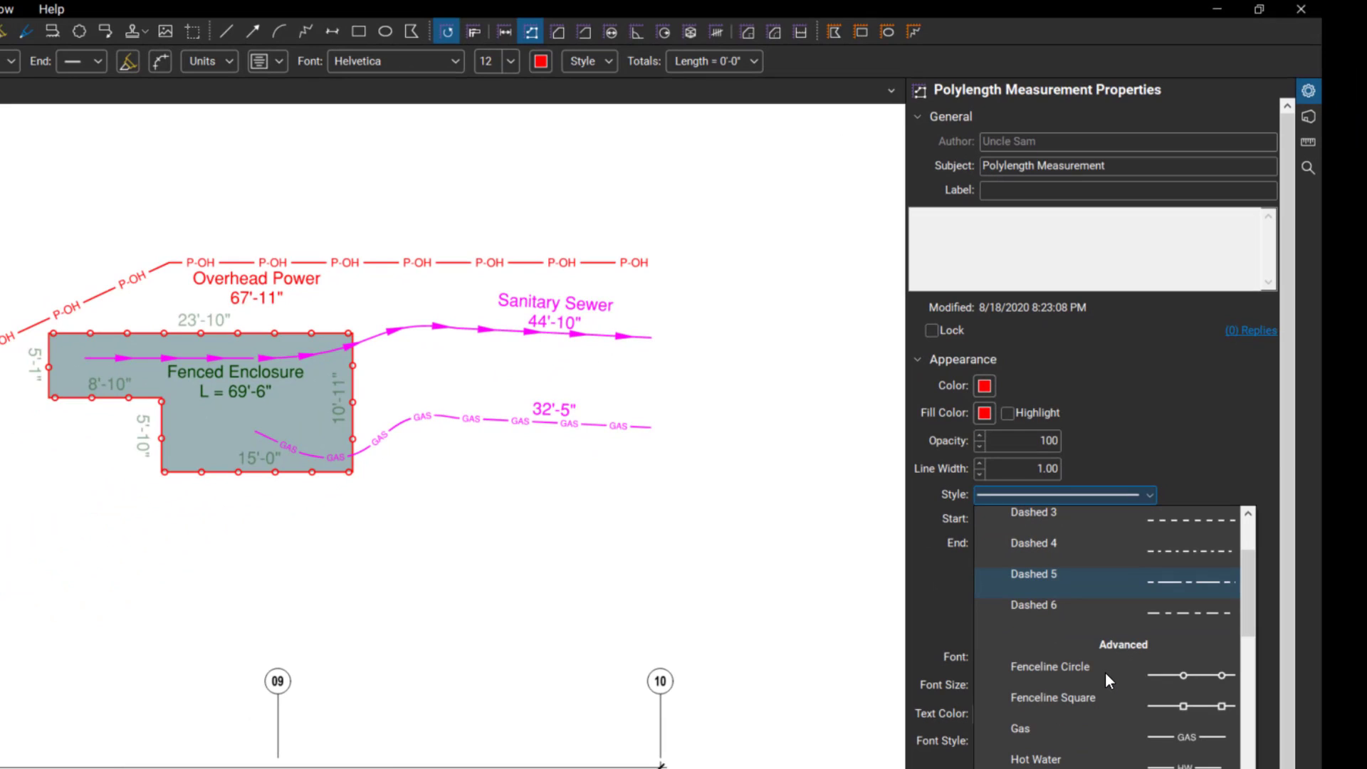
scroll(1105, 672, "down", 1)
scroll(1106, 673, "up", 1)
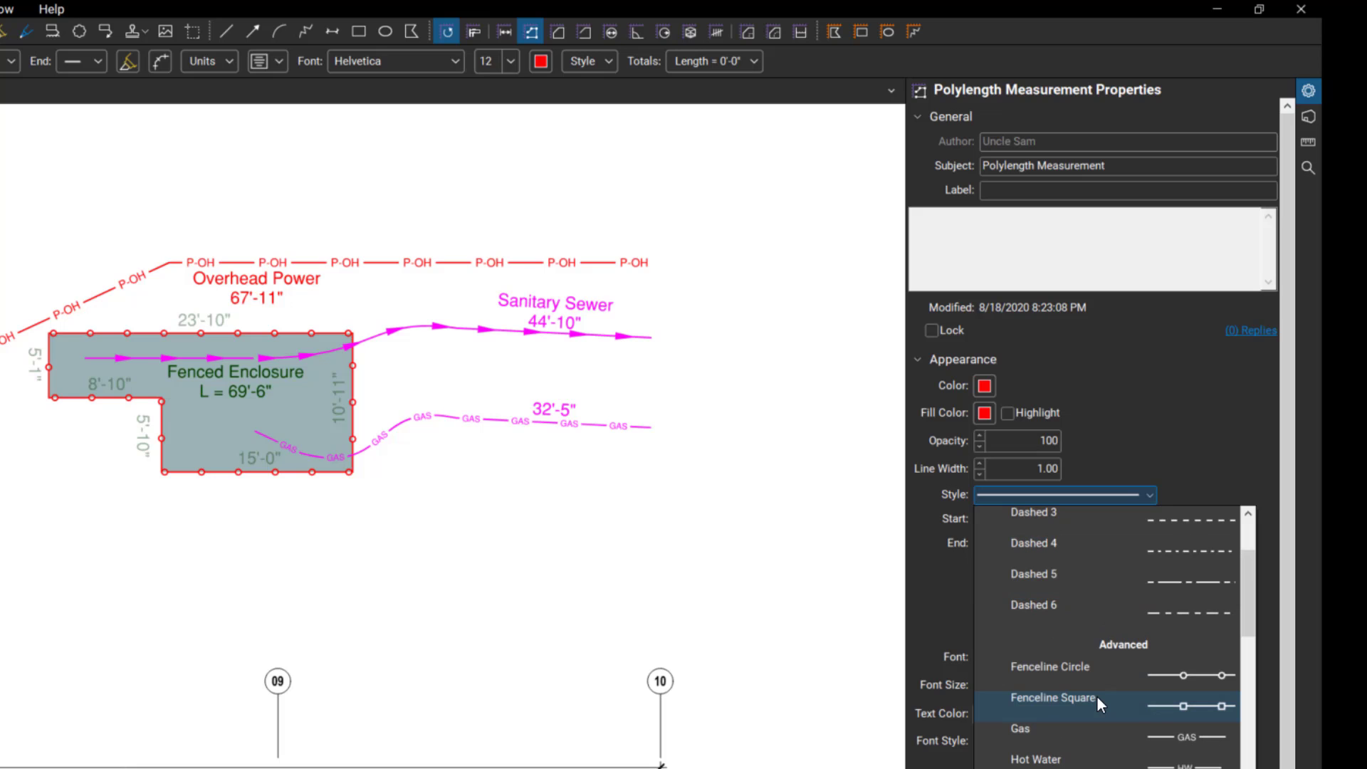
left_click(1069, 762)
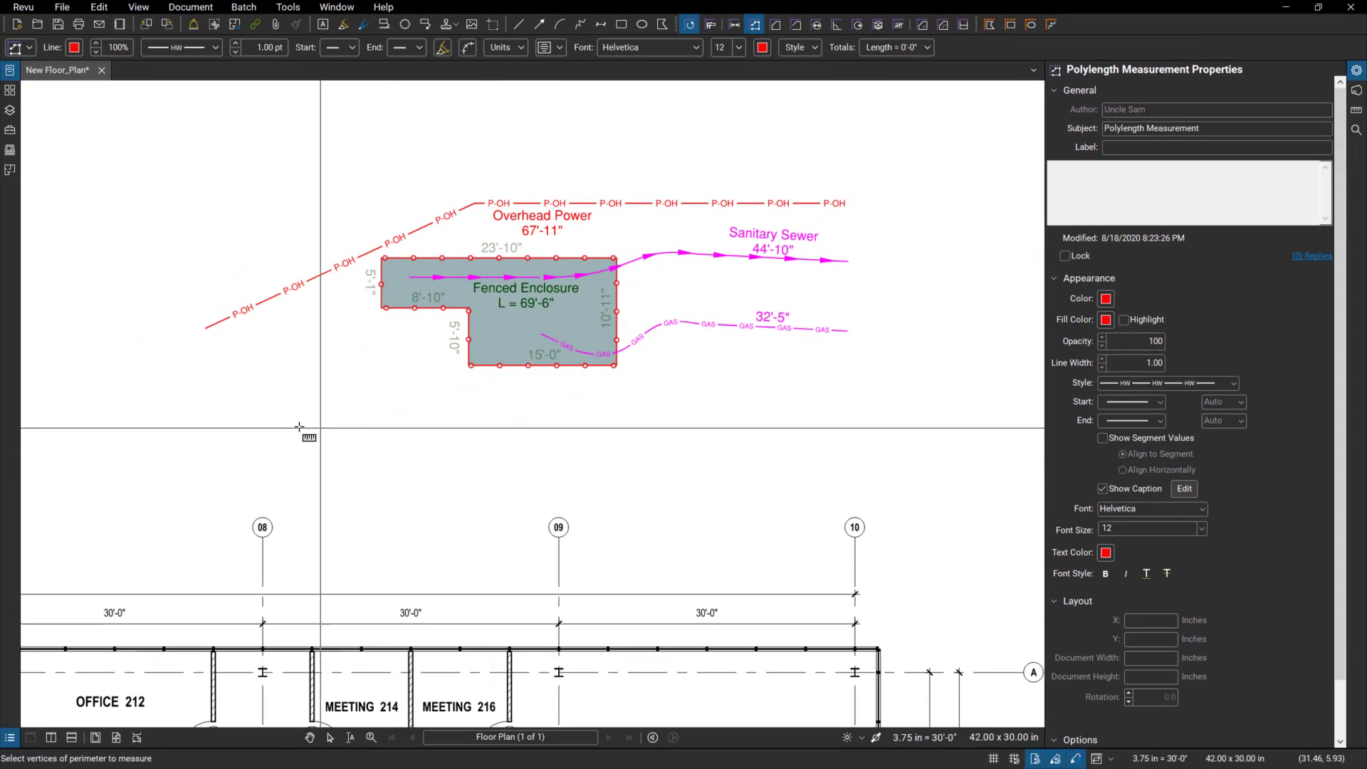
Draw a zigzag Hot Water polylength below the Fenced Enclosure, measuring 55'-1".
left_click(258, 470)
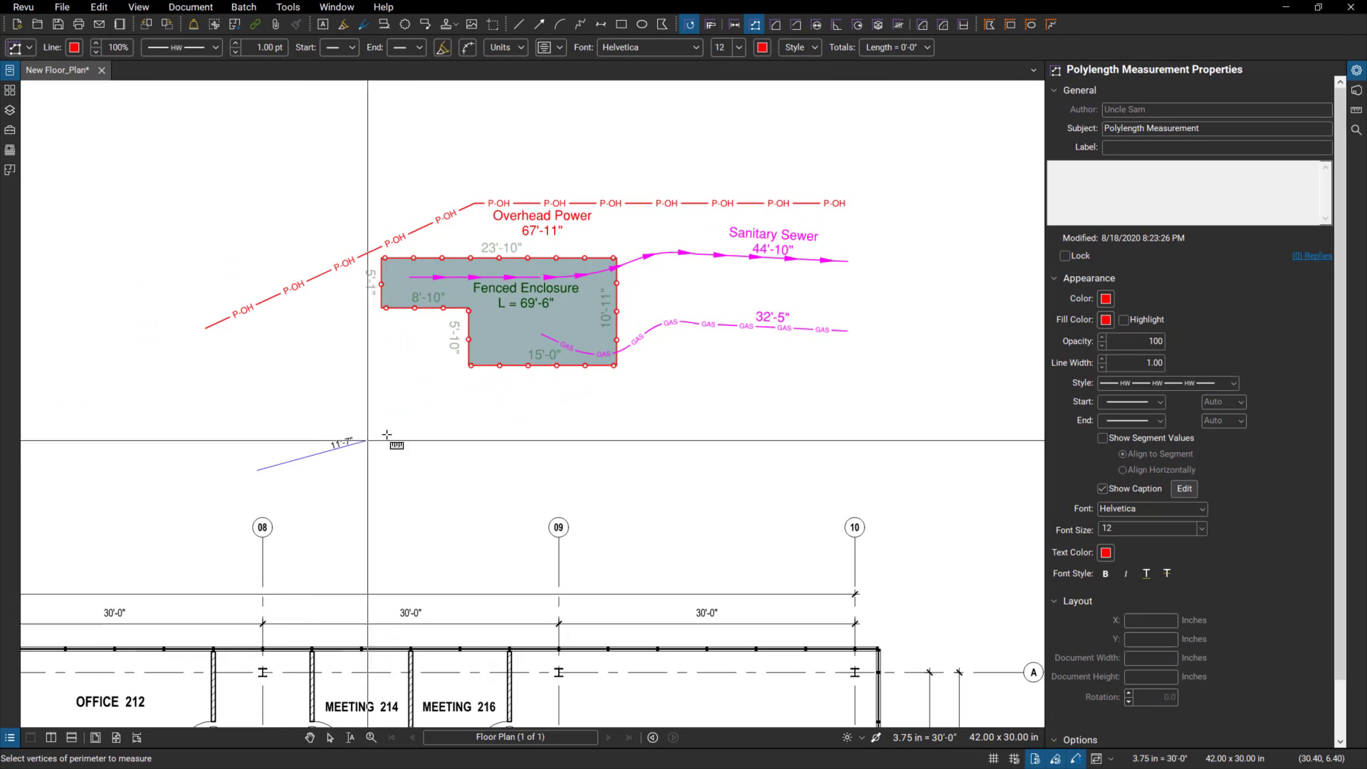
left_click(425, 420)
left_click(615, 470)
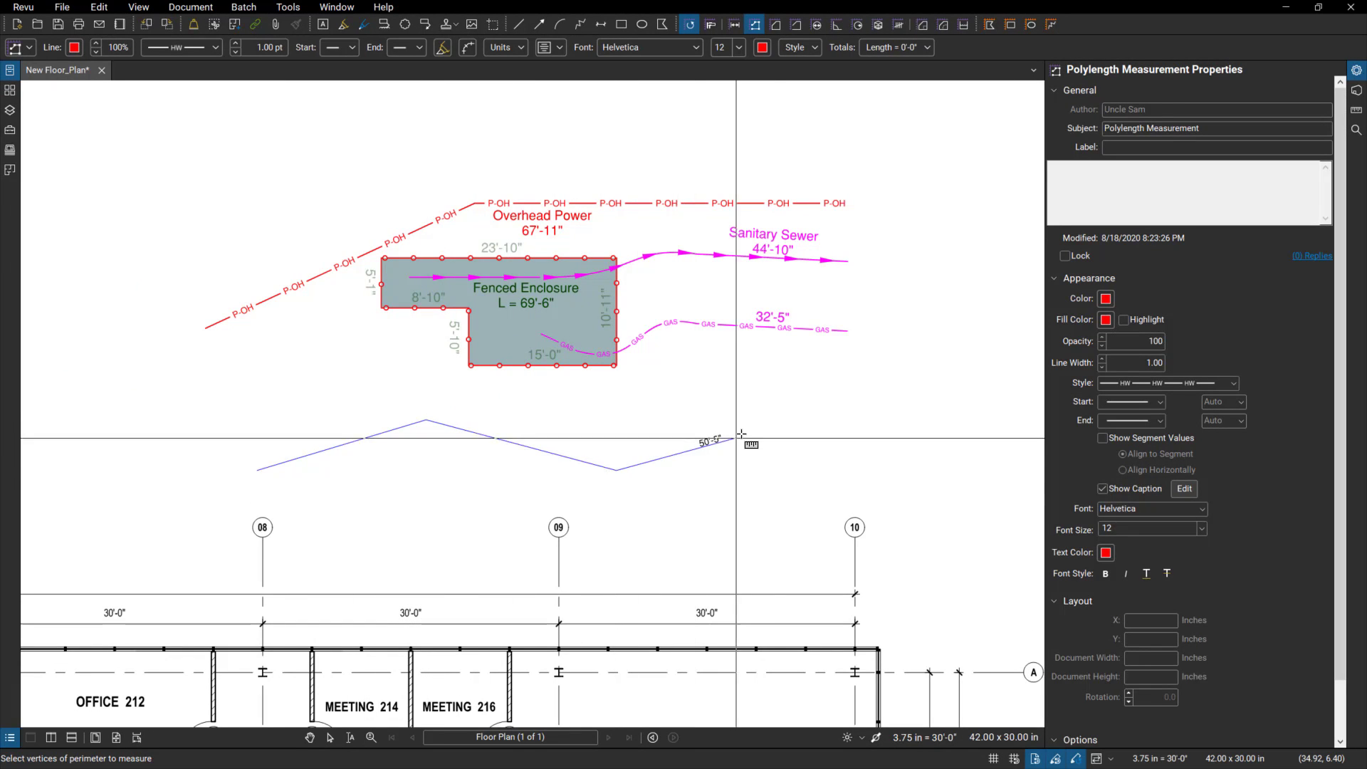
double_click(779, 421)
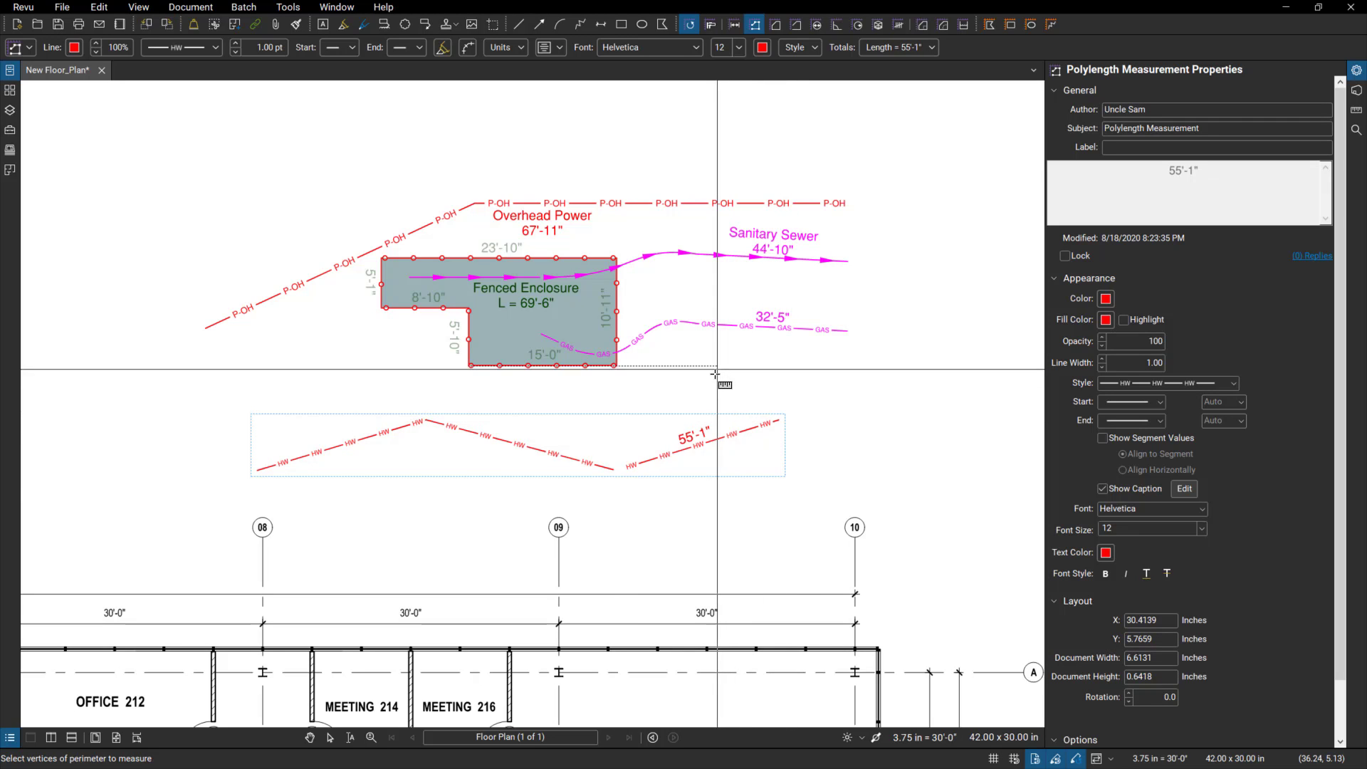
key("Escape")
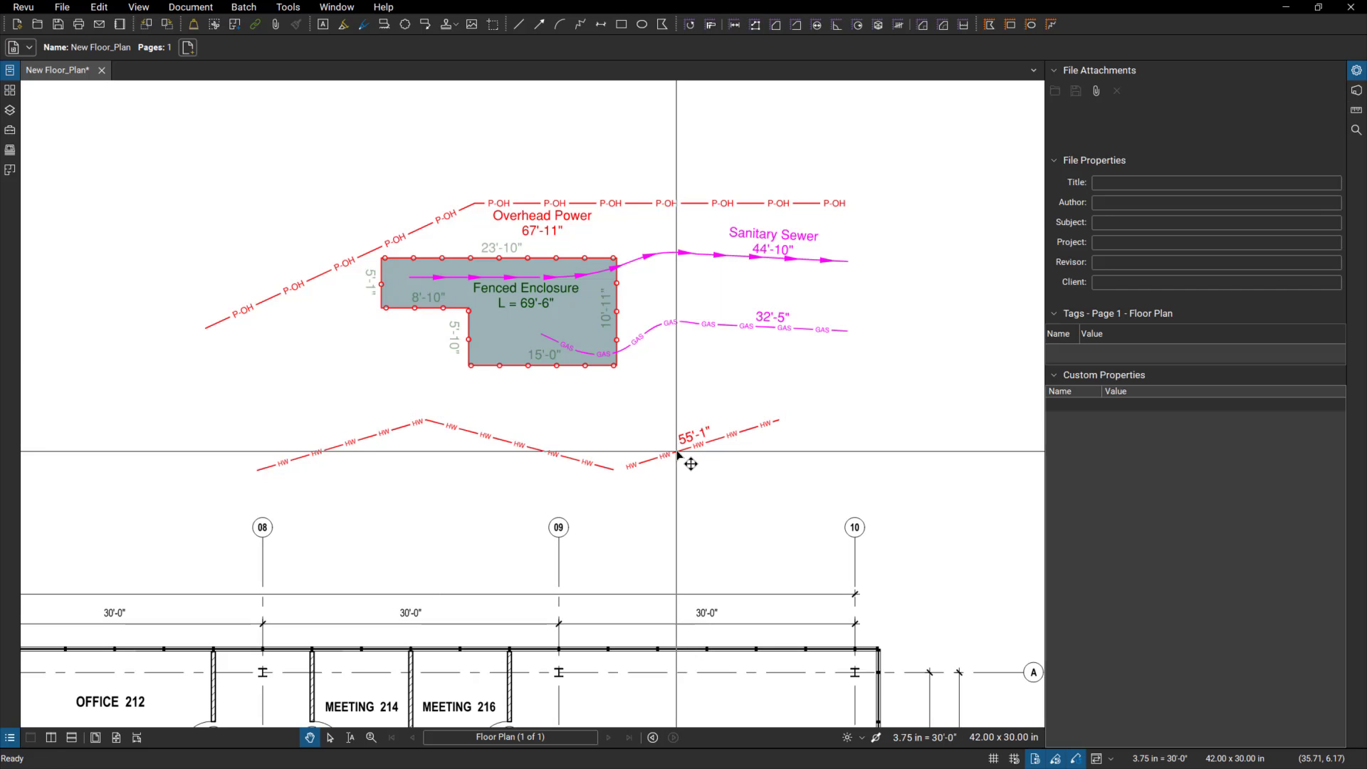
Turn on aligned segment values so the legs show 19'-11" and 17'-3" beside 55'-1".
left_click(680, 454)
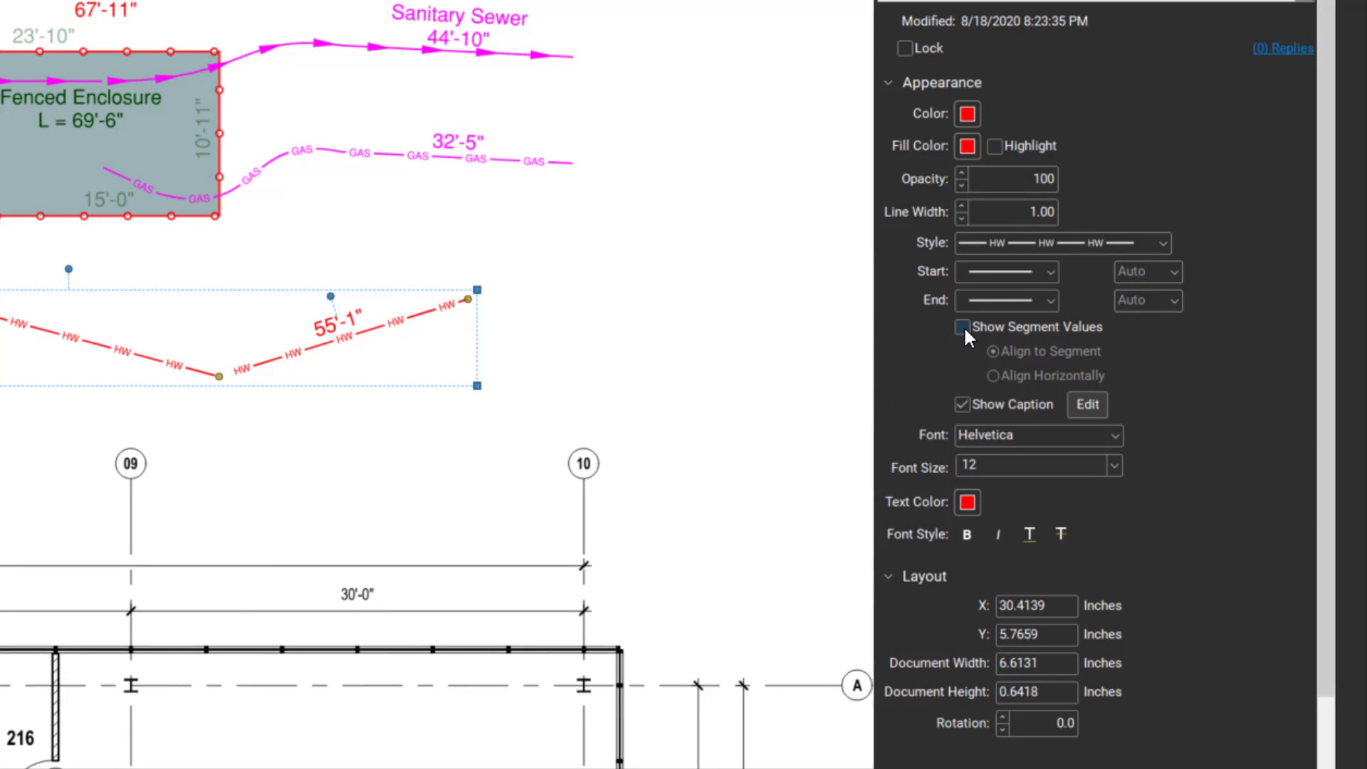
left_click(962, 327)
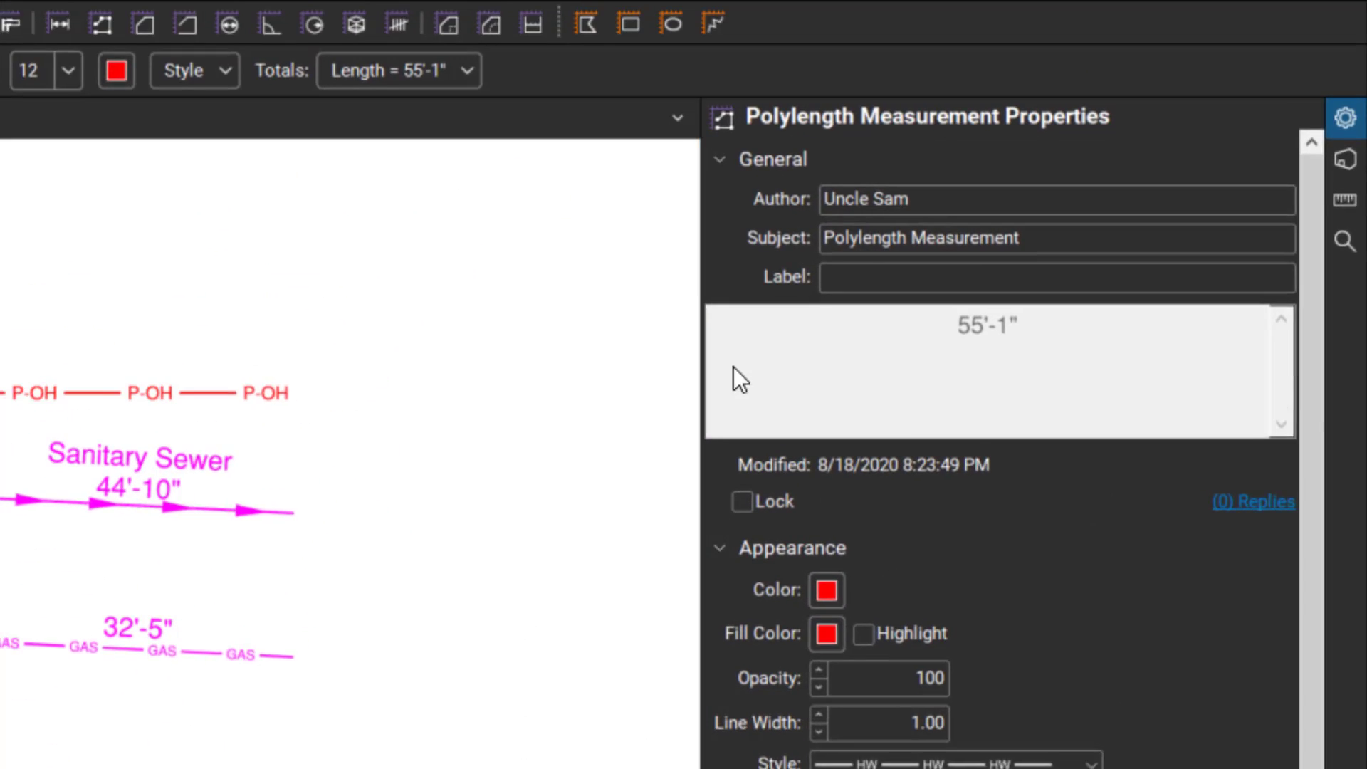
Enter HOT WATER as the hot water measurement's label.
left_click(841, 279)
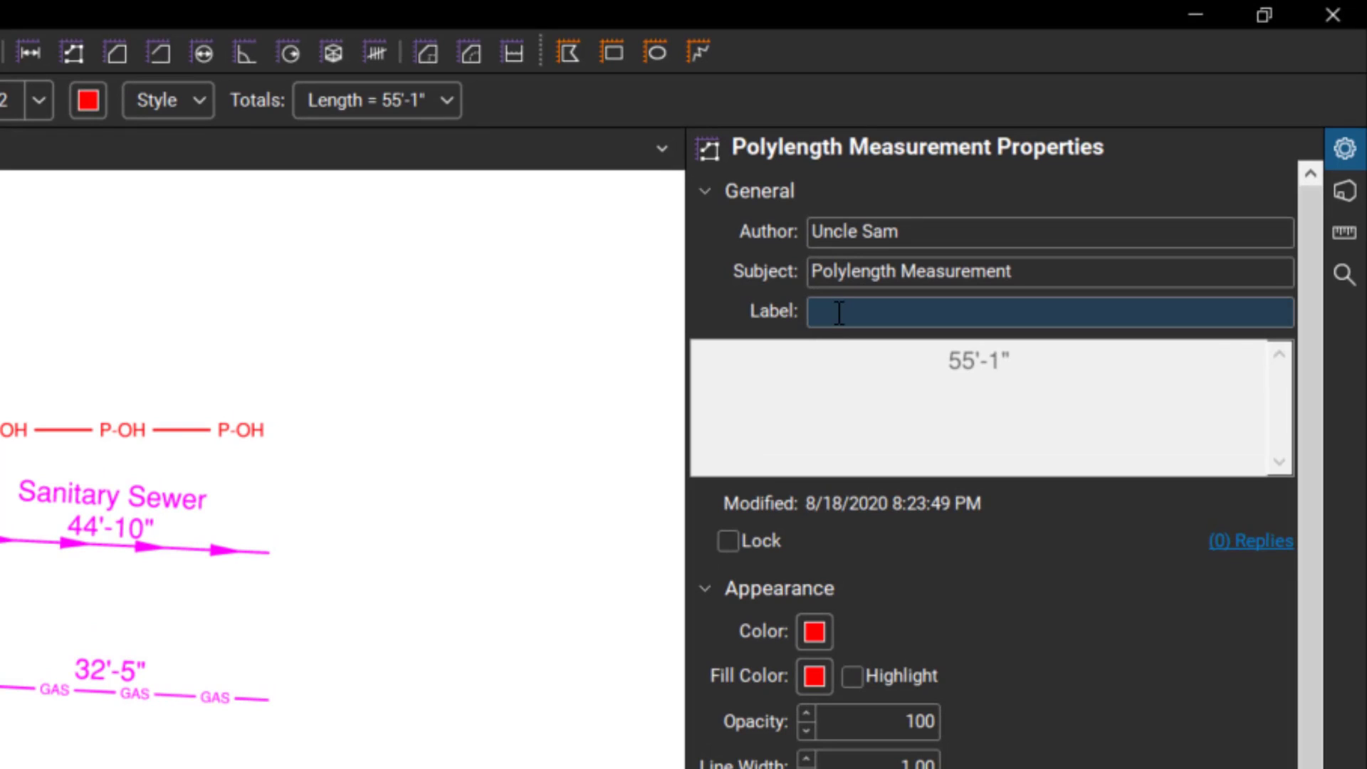
left_click(839, 314)
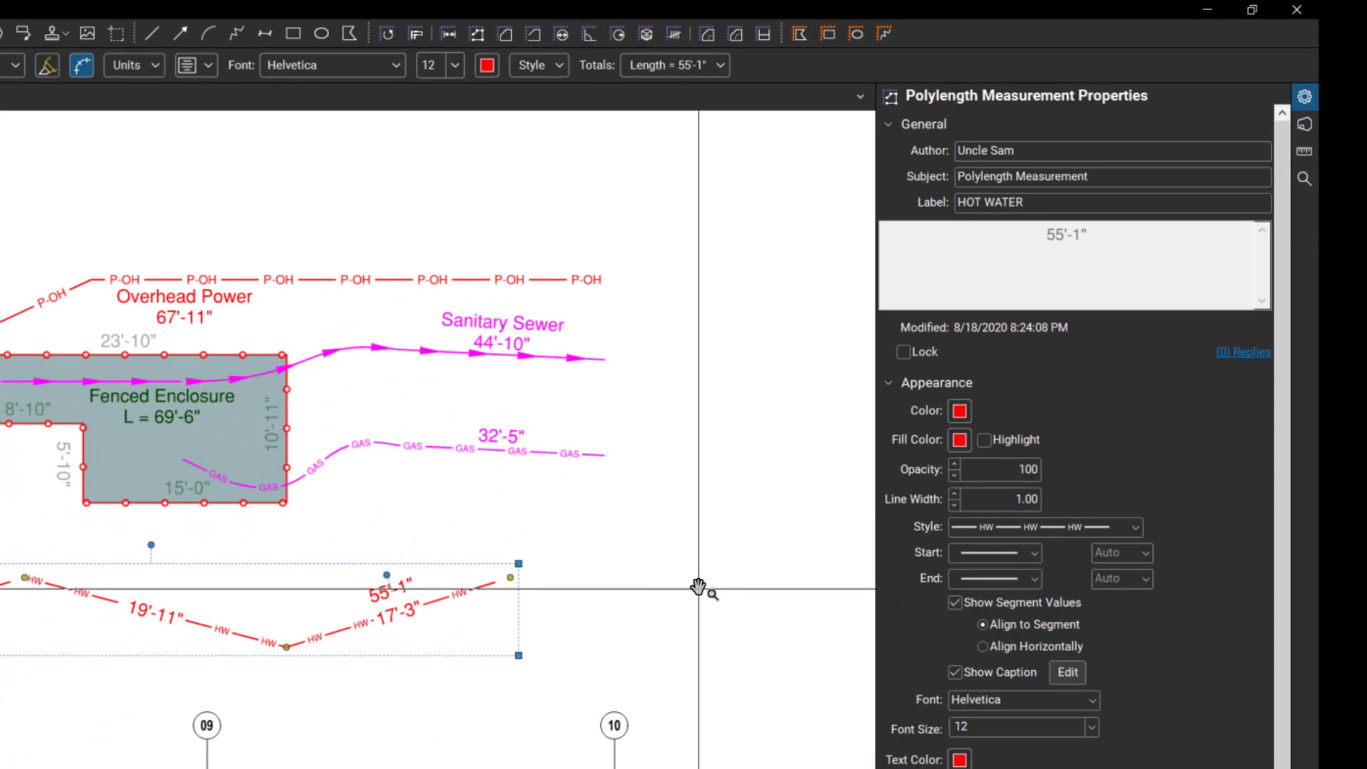
left_click(643, 574)
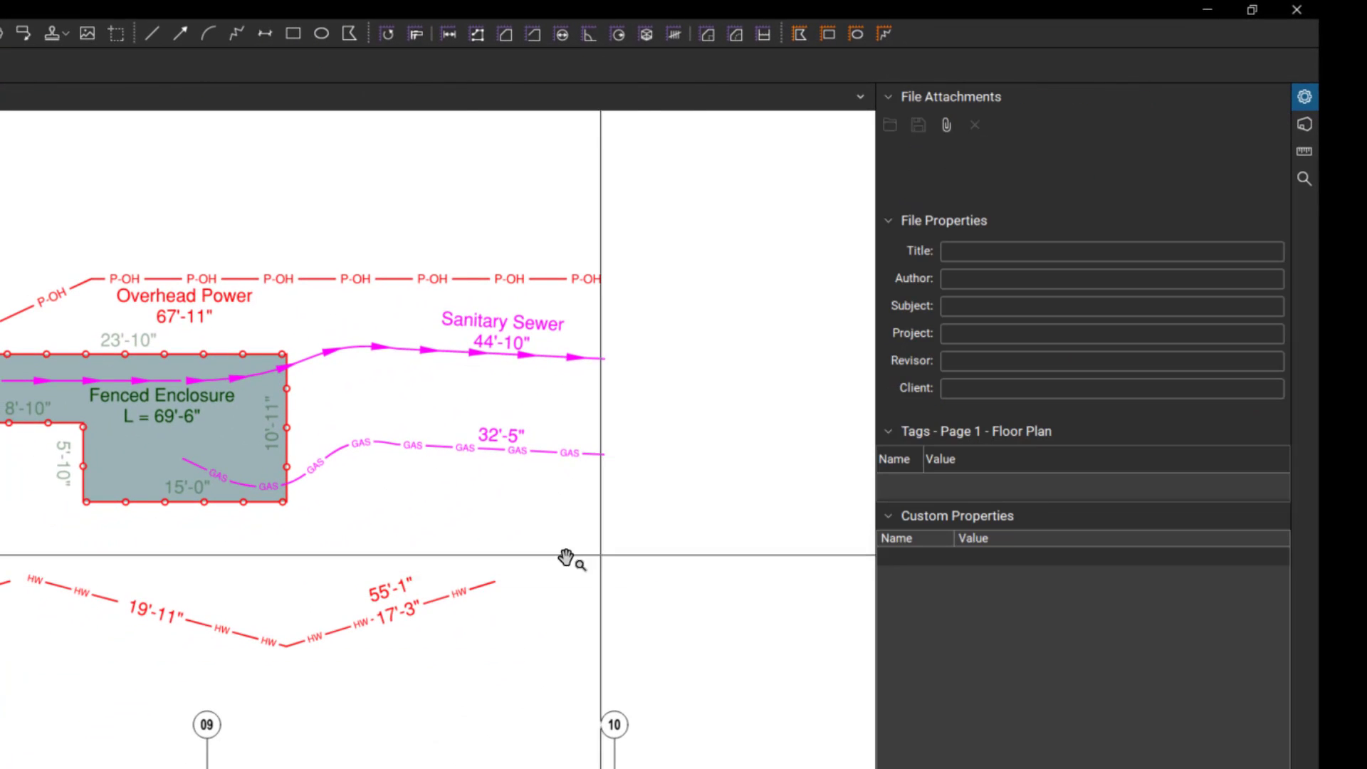
Add the label to the caption so HOT WATER appears above 55'-1".
left_click(396, 615)
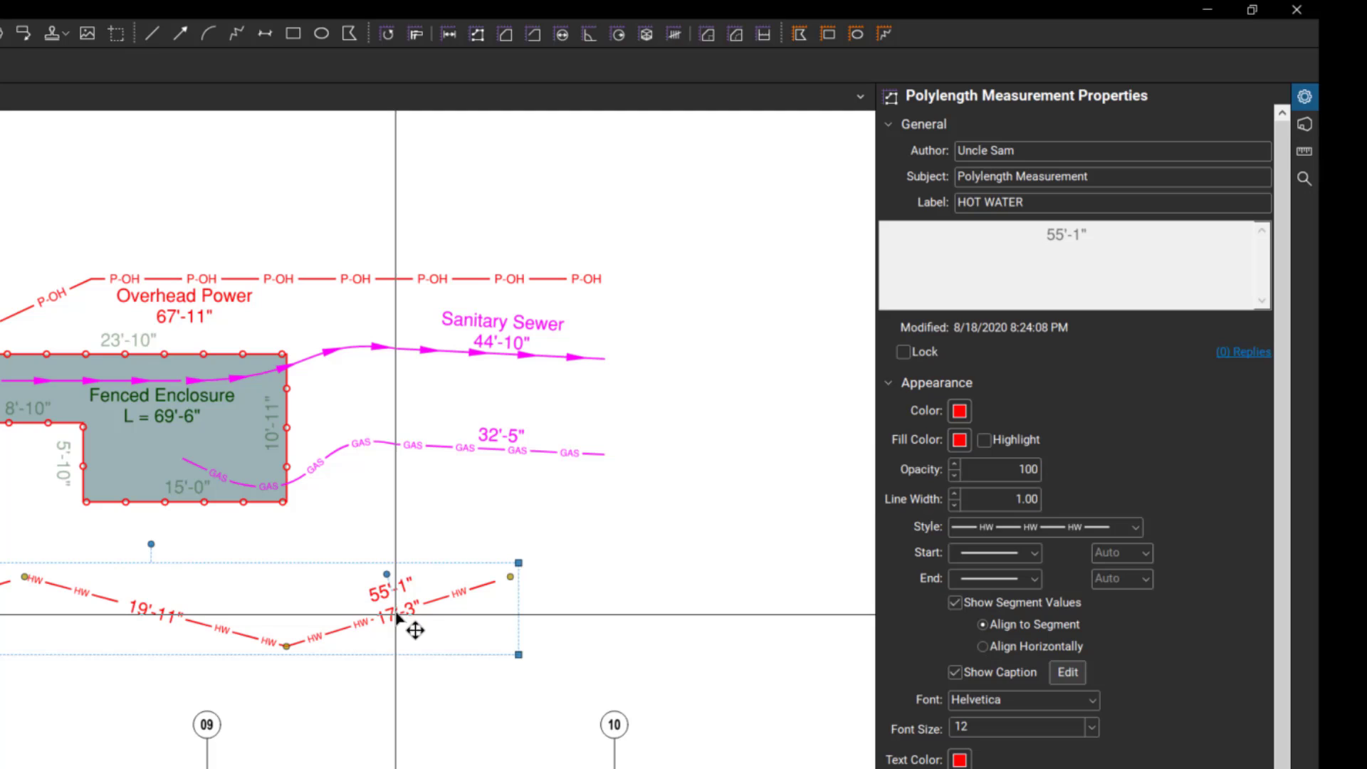
left_click(1066, 672)
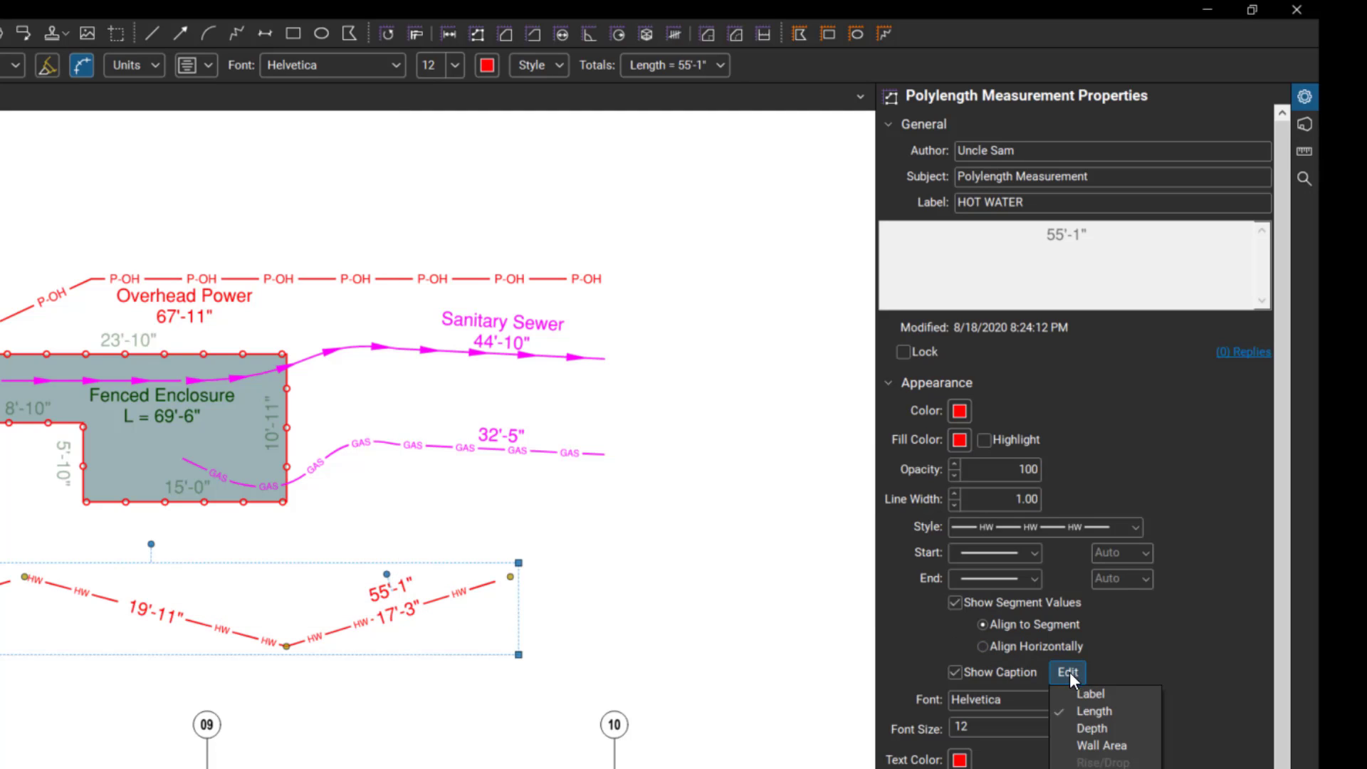
left_click(1088, 695)
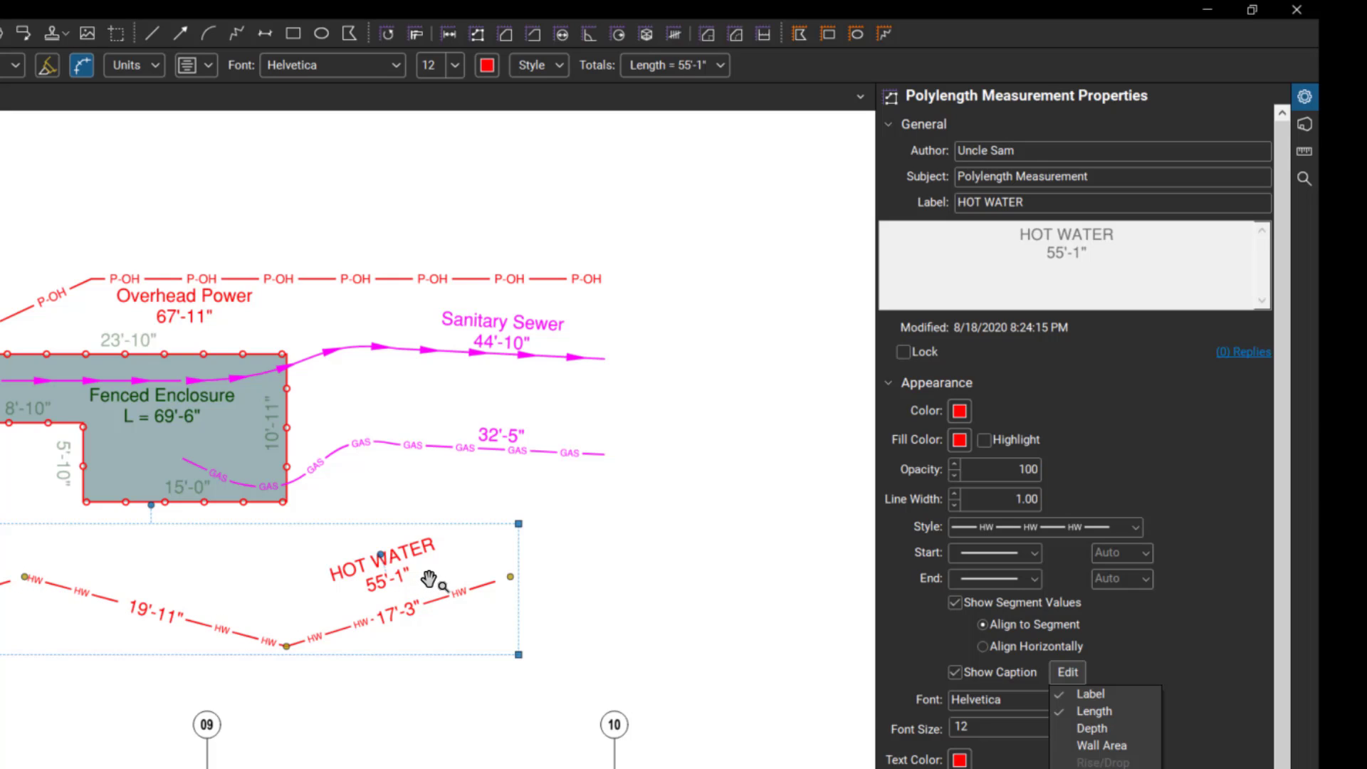
Centre the Fenced Enclosure and arm the Area tool with the Fenceline Square border style.
left_click(553, 623)
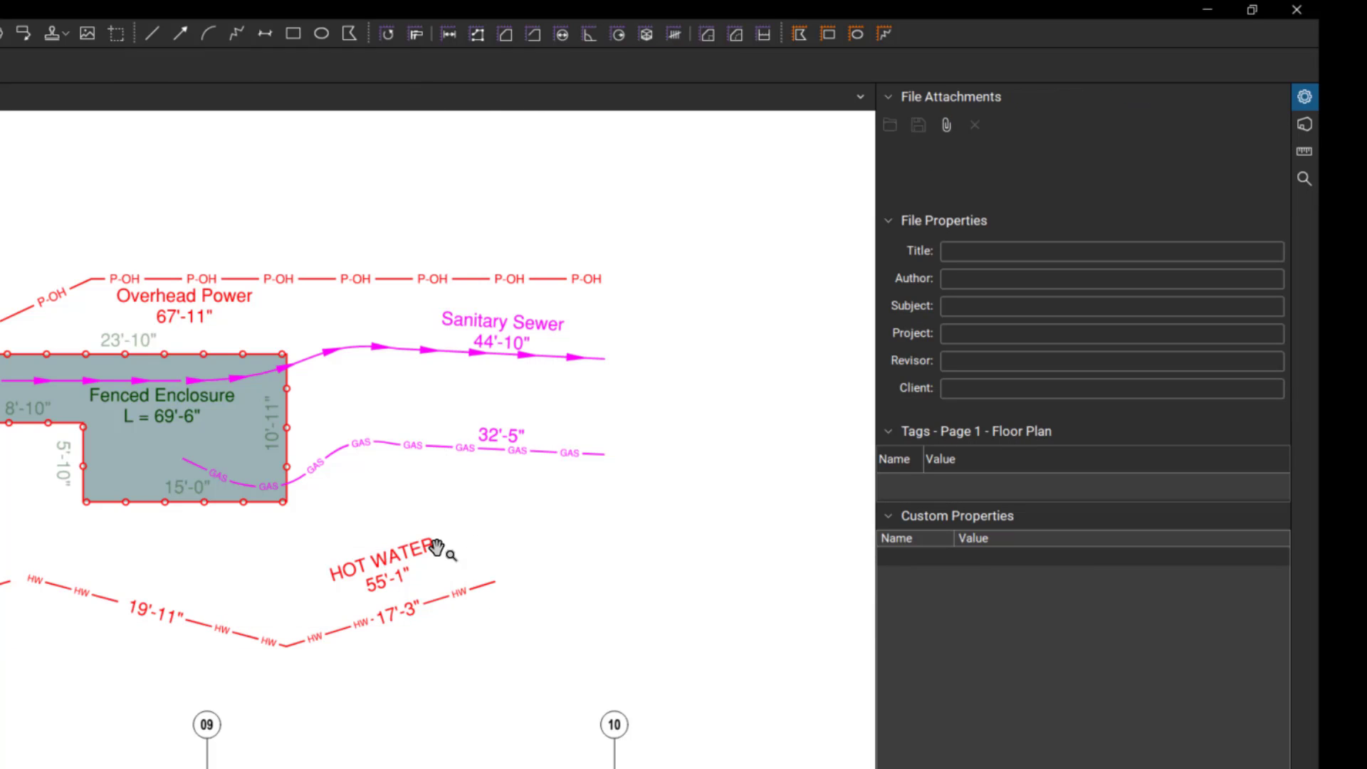
left_click_drag(512, 513, 809, 565)
left_click_drag(183, 574, 235, 543)
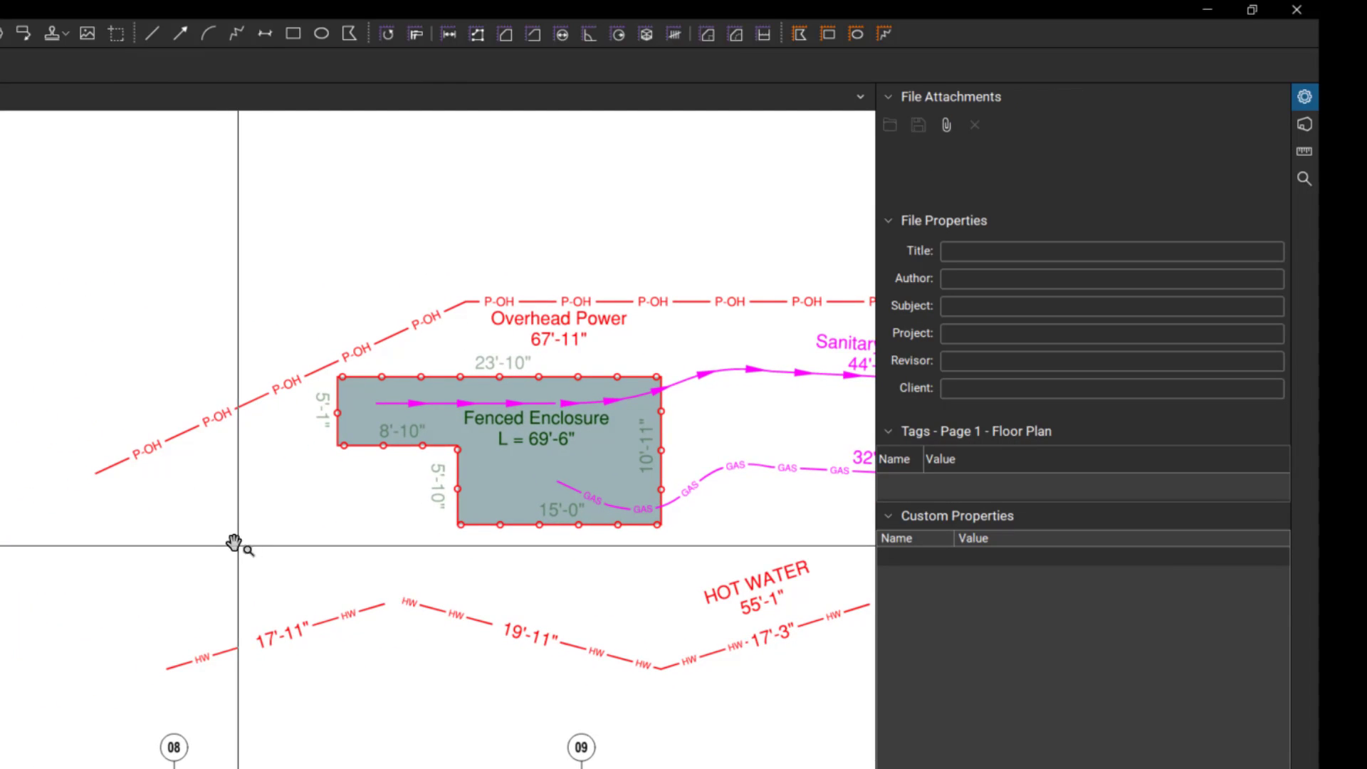
left_click(1305, 152)
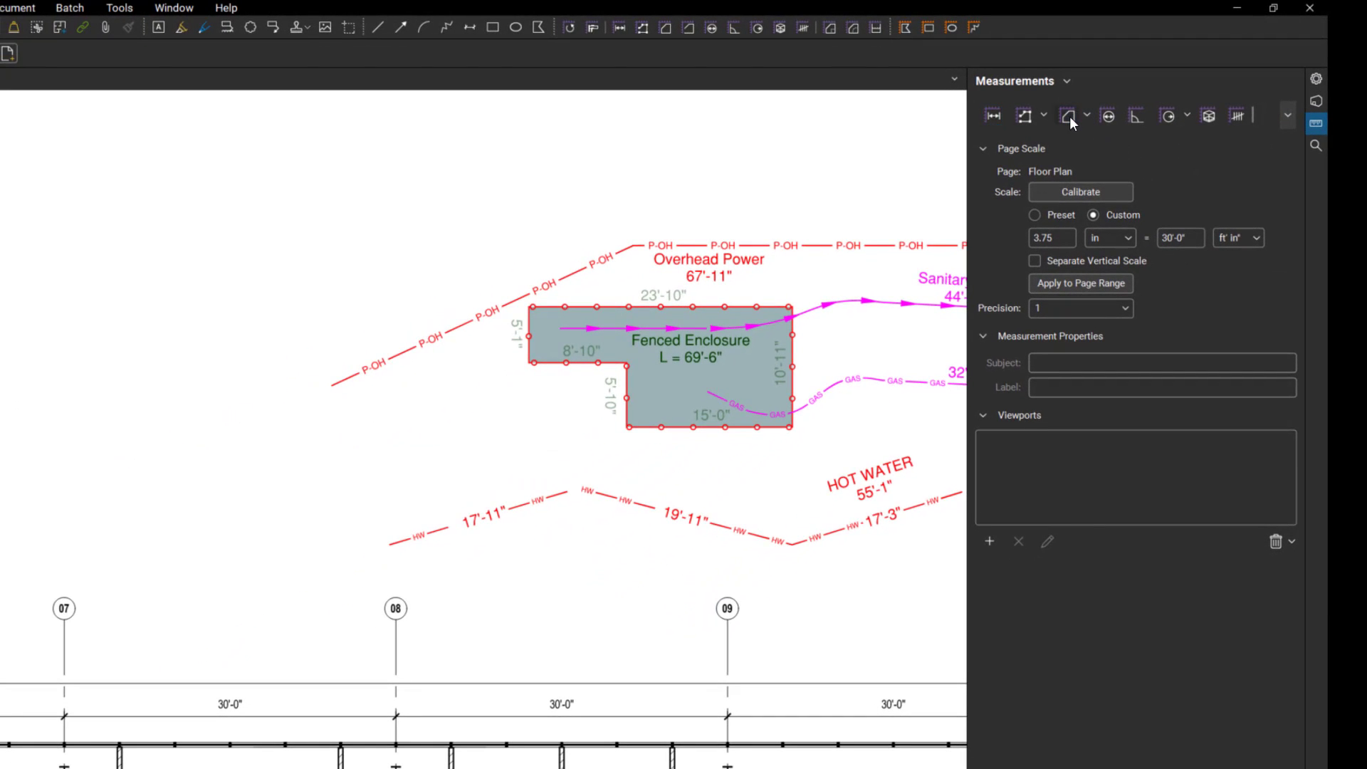
left_click(1070, 117)
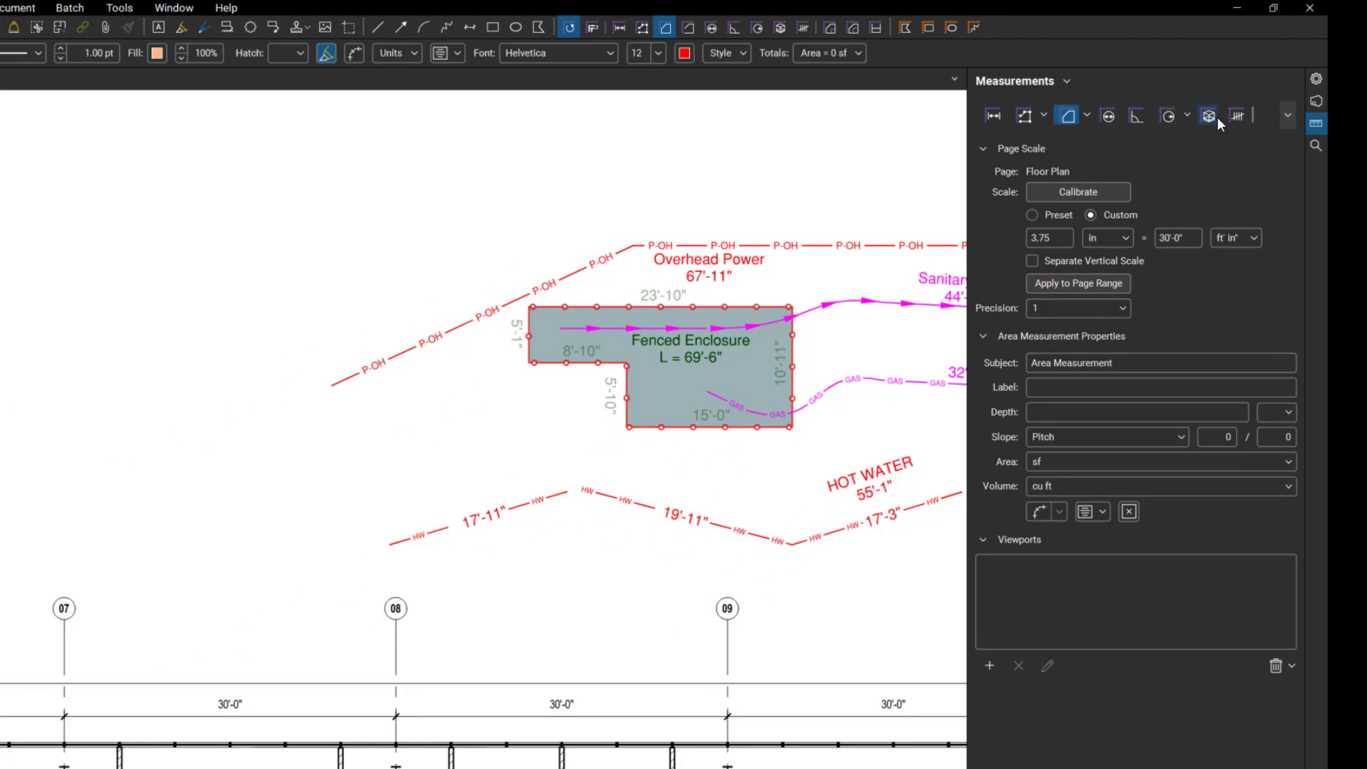
left_click(1317, 78)
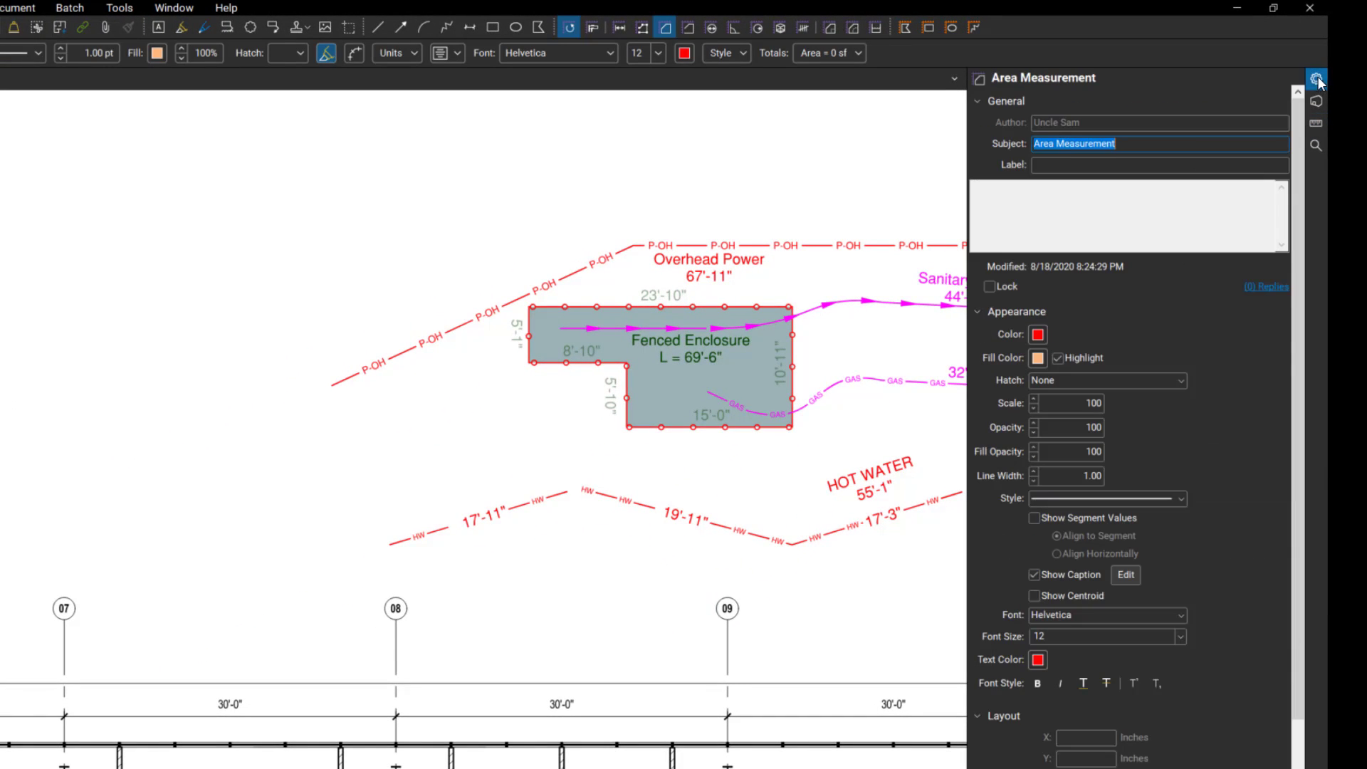
left_click(1178, 498)
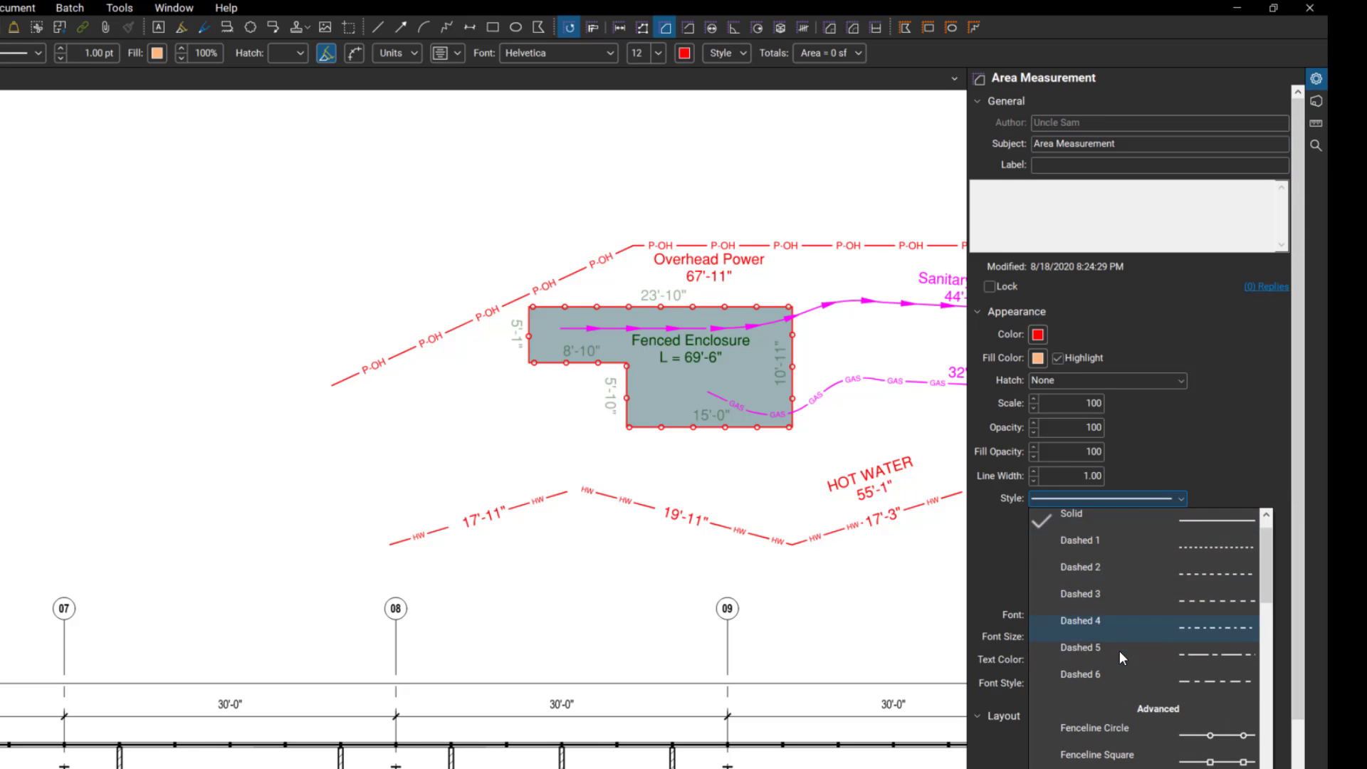
scroll(1117, 659, "down", 1)
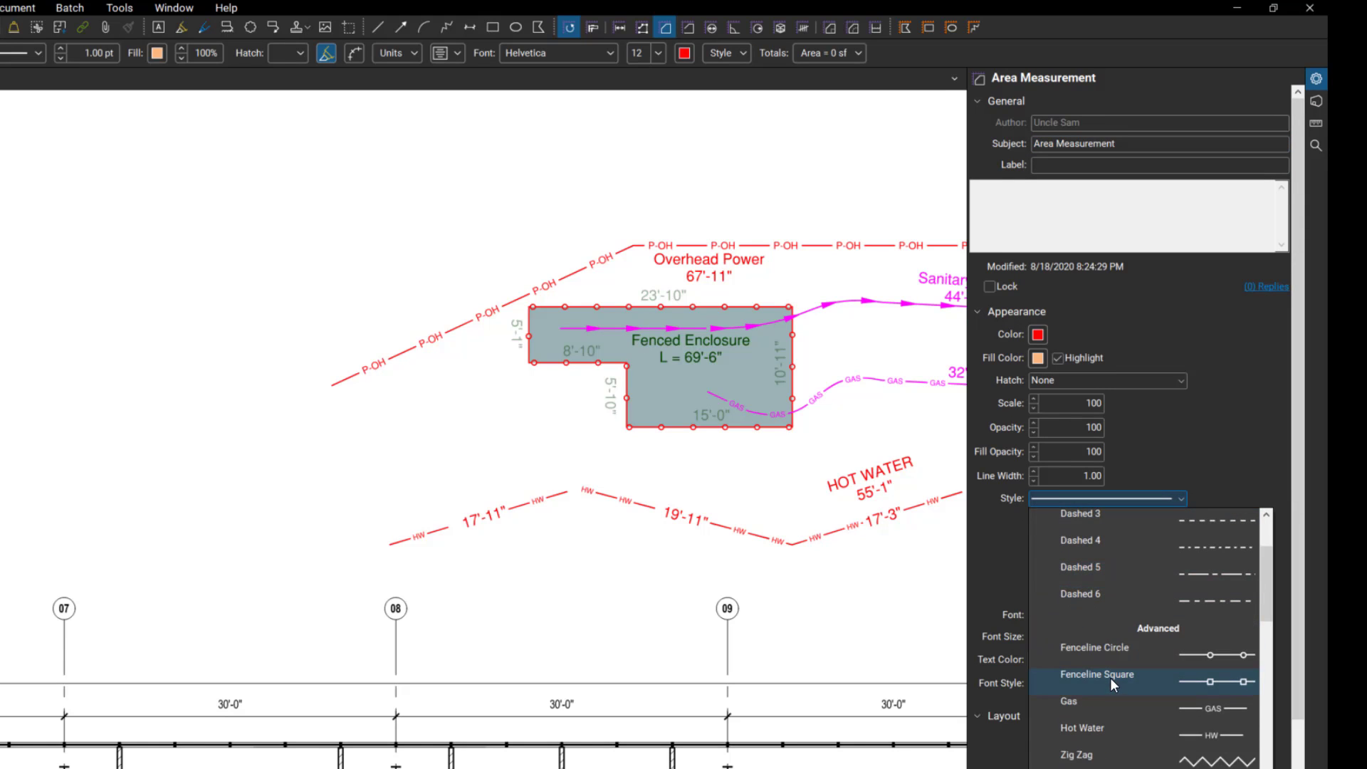
left_click(1110, 678)
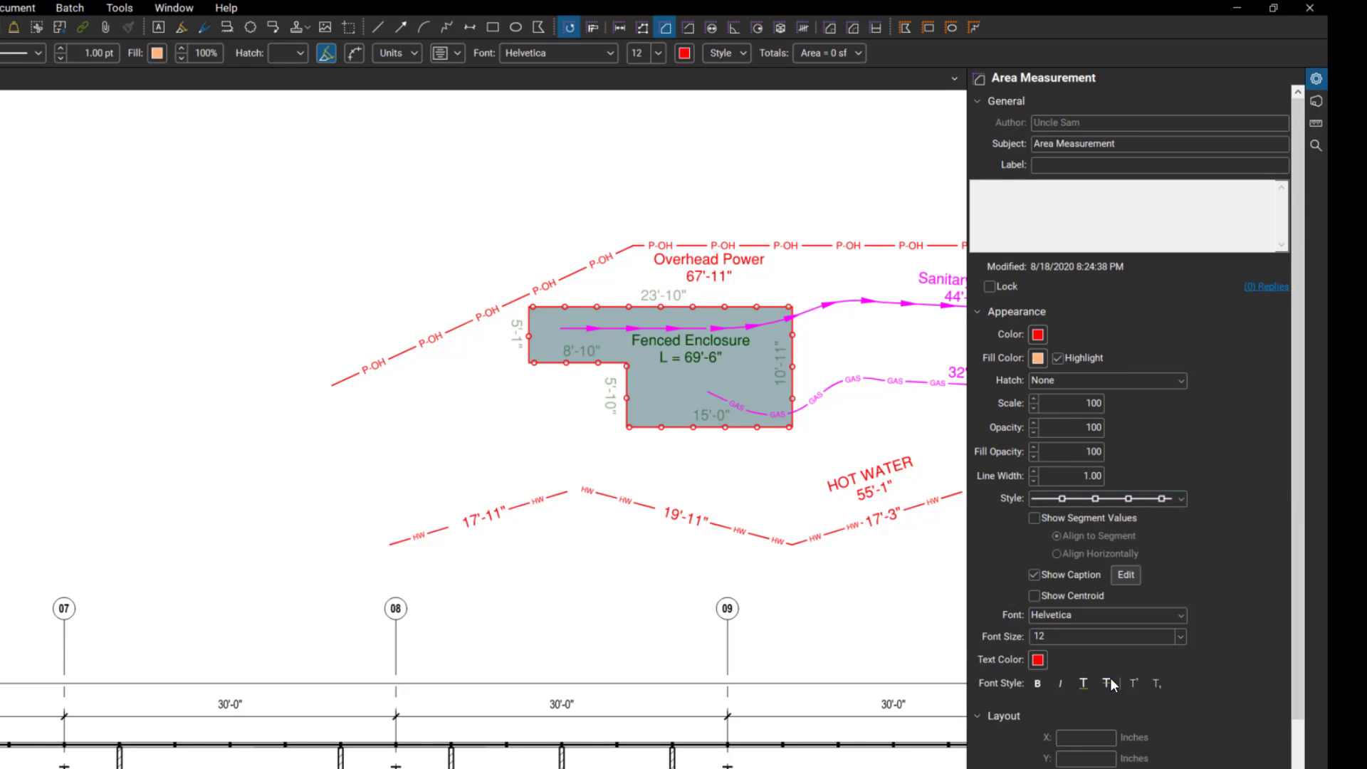
Outline the L-shaped region left of the enclosure as a 226 sf area measurement.
left_click(79, 411)
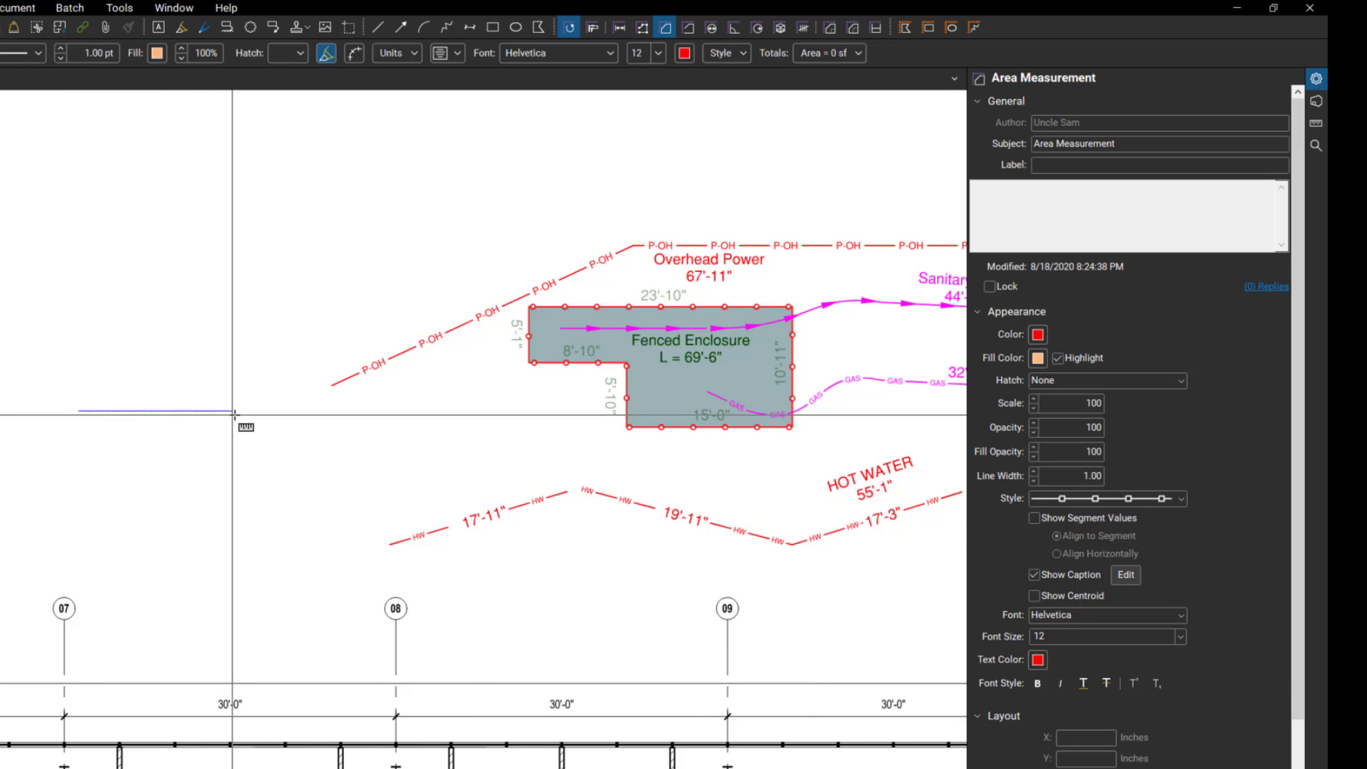
left_click(236, 411)
left_click(237, 476)
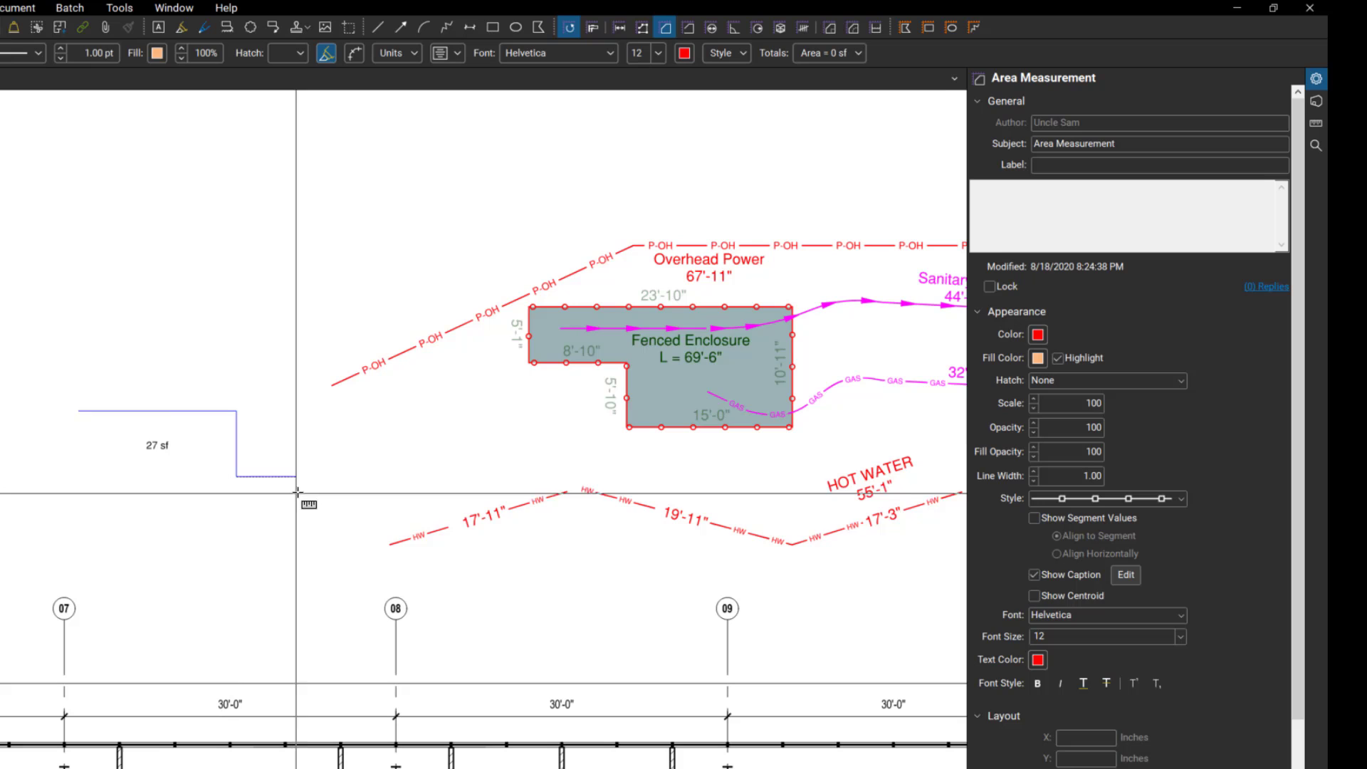
left_click(311, 476)
left_click(312, 556)
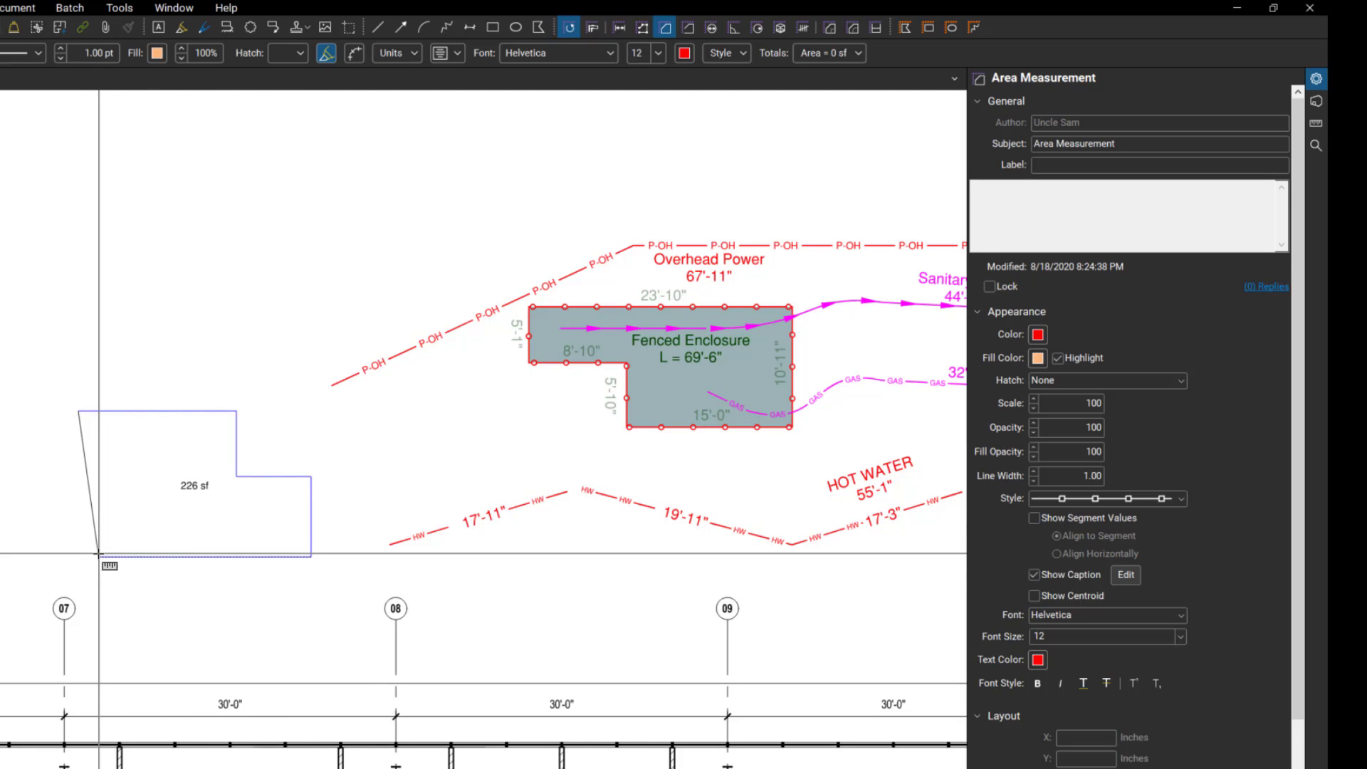
double_click(99, 554)
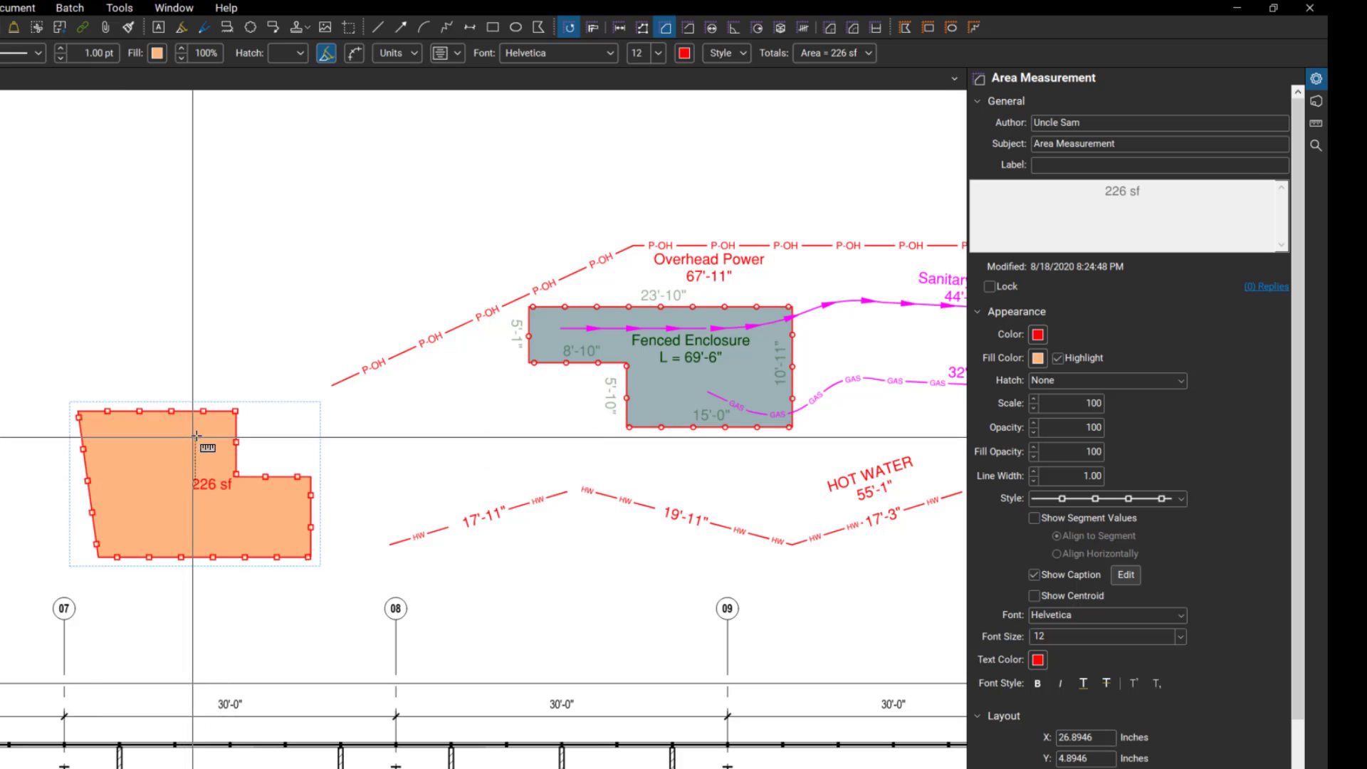
key("Escape")
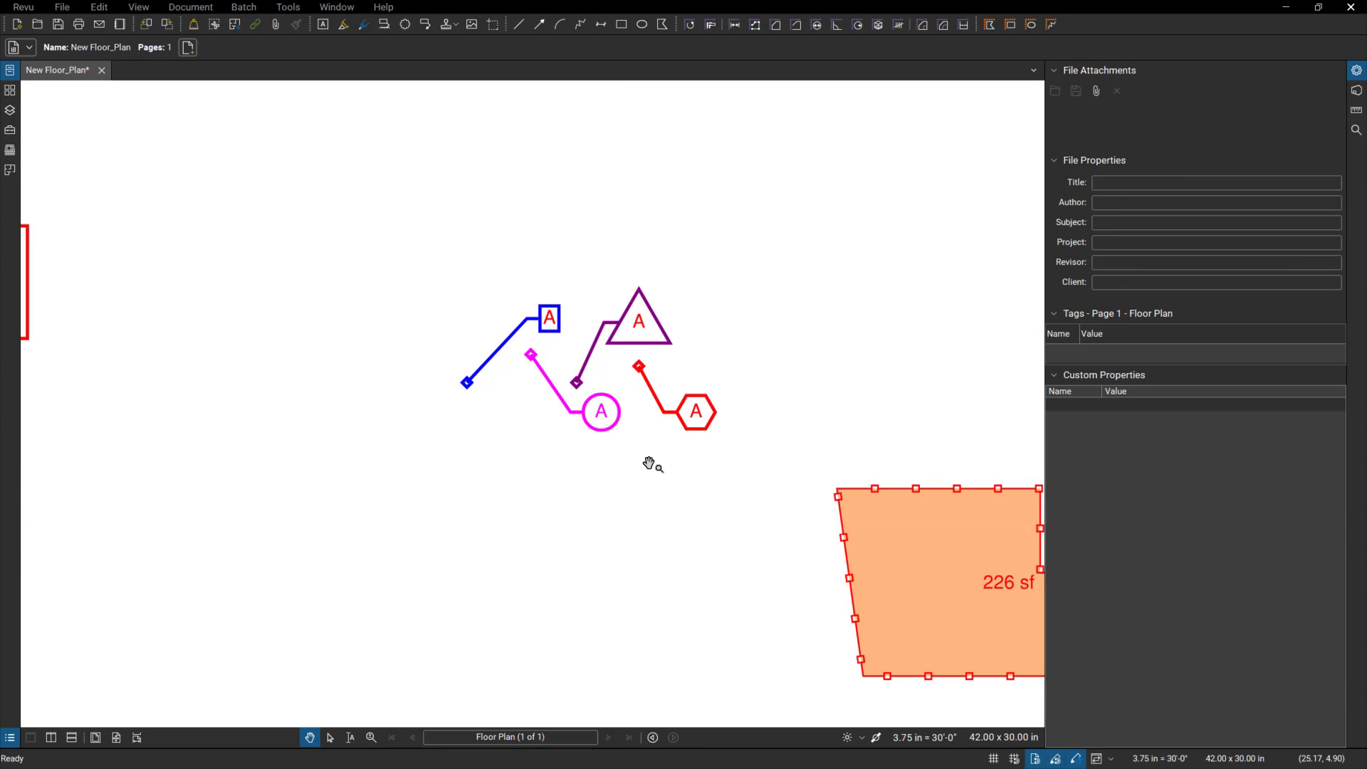
Place a text box reading a capital B above the lettered callouts and select it.
left_click(289, 9)
mouse_move(292, 20)
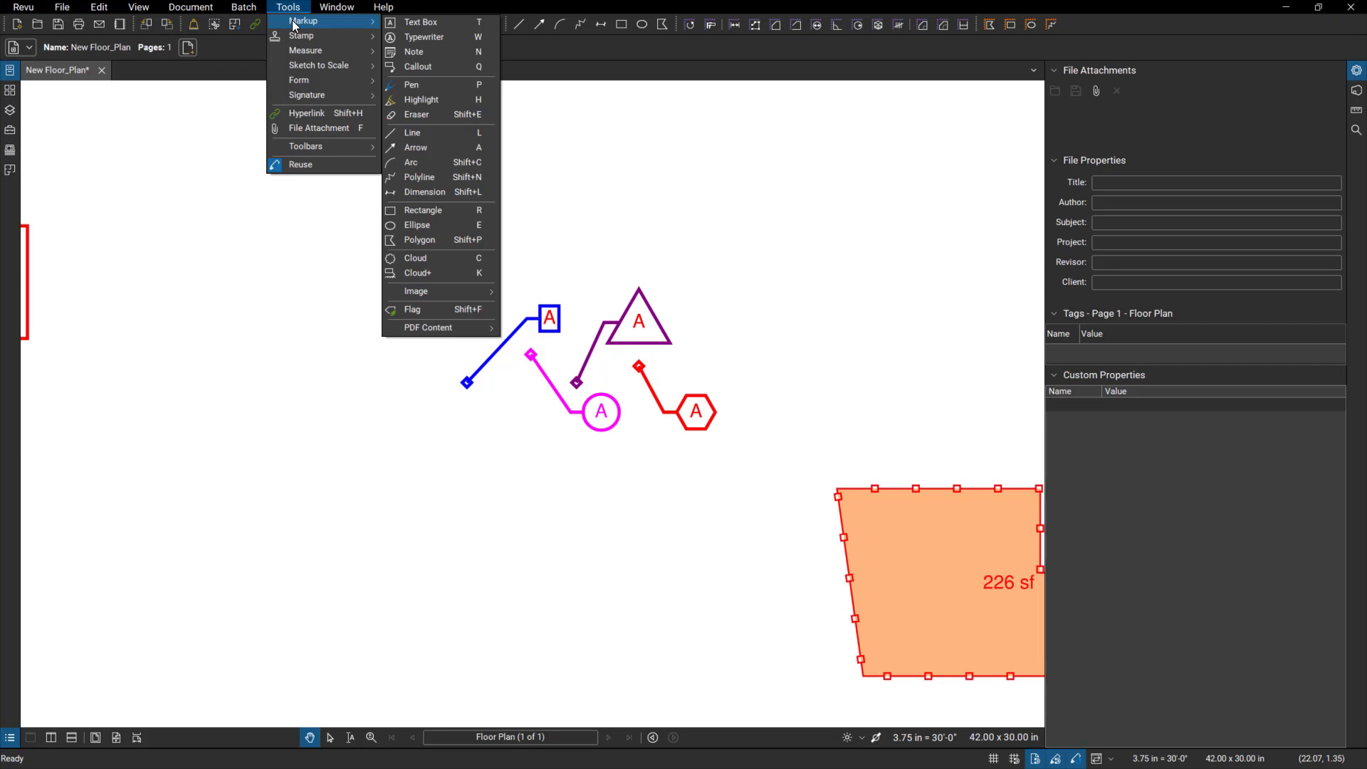
left_click(416, 22)
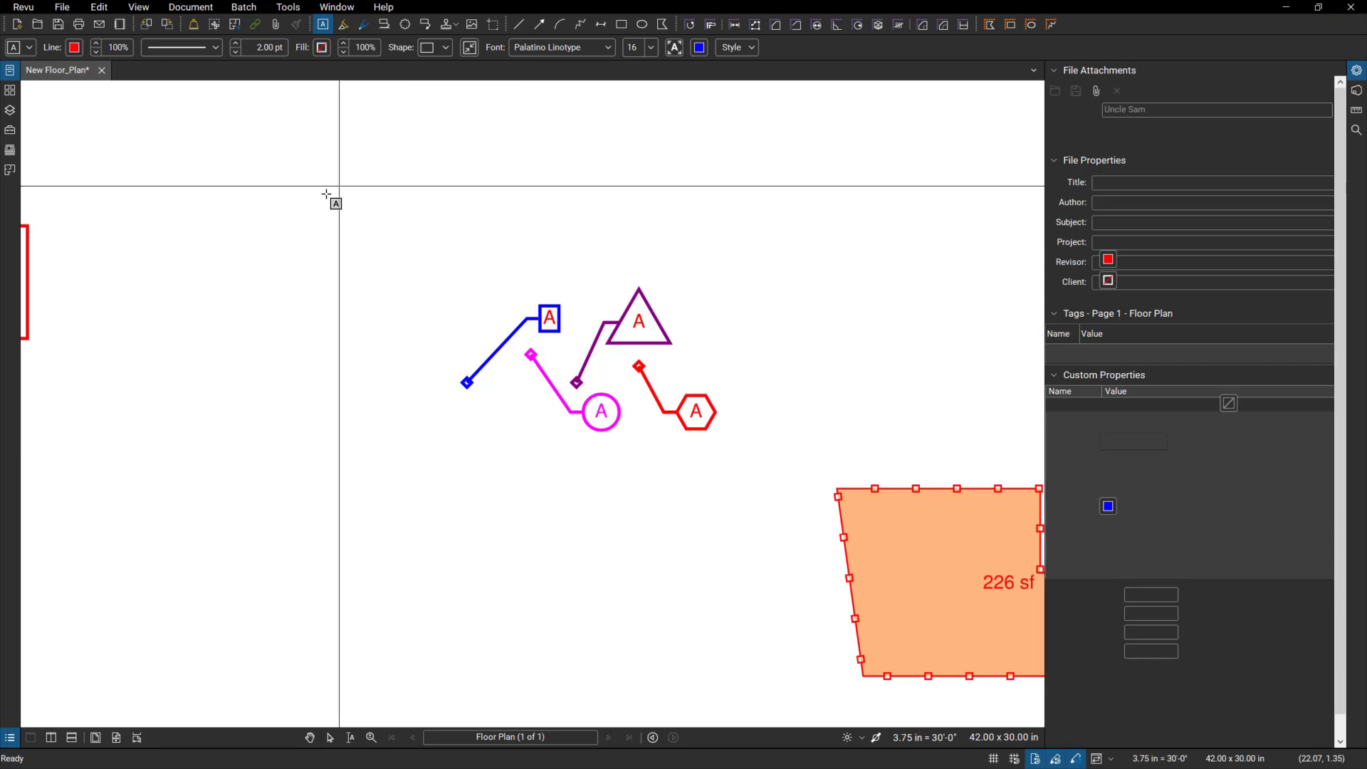
left_click_drag(349, 224, 349, 230)
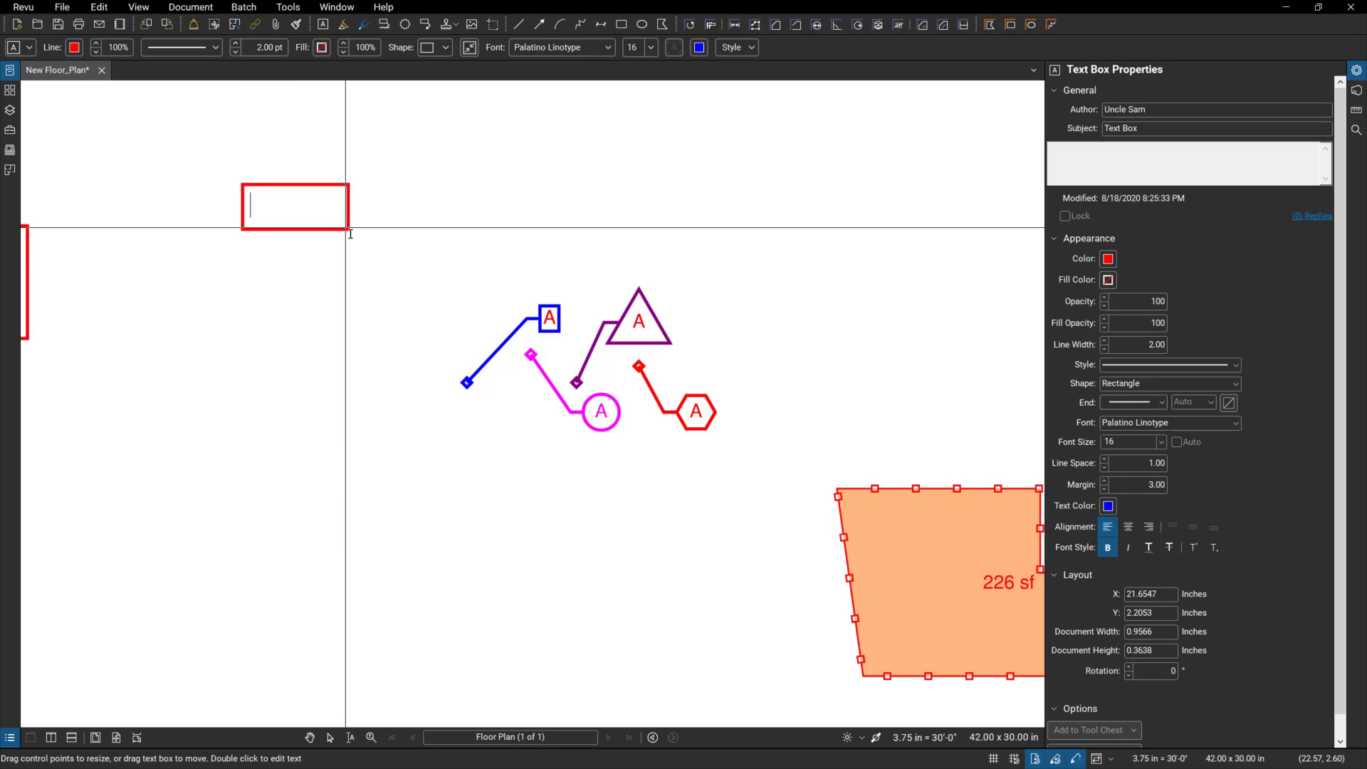
type("b")
key("BackSpace")
type("B")
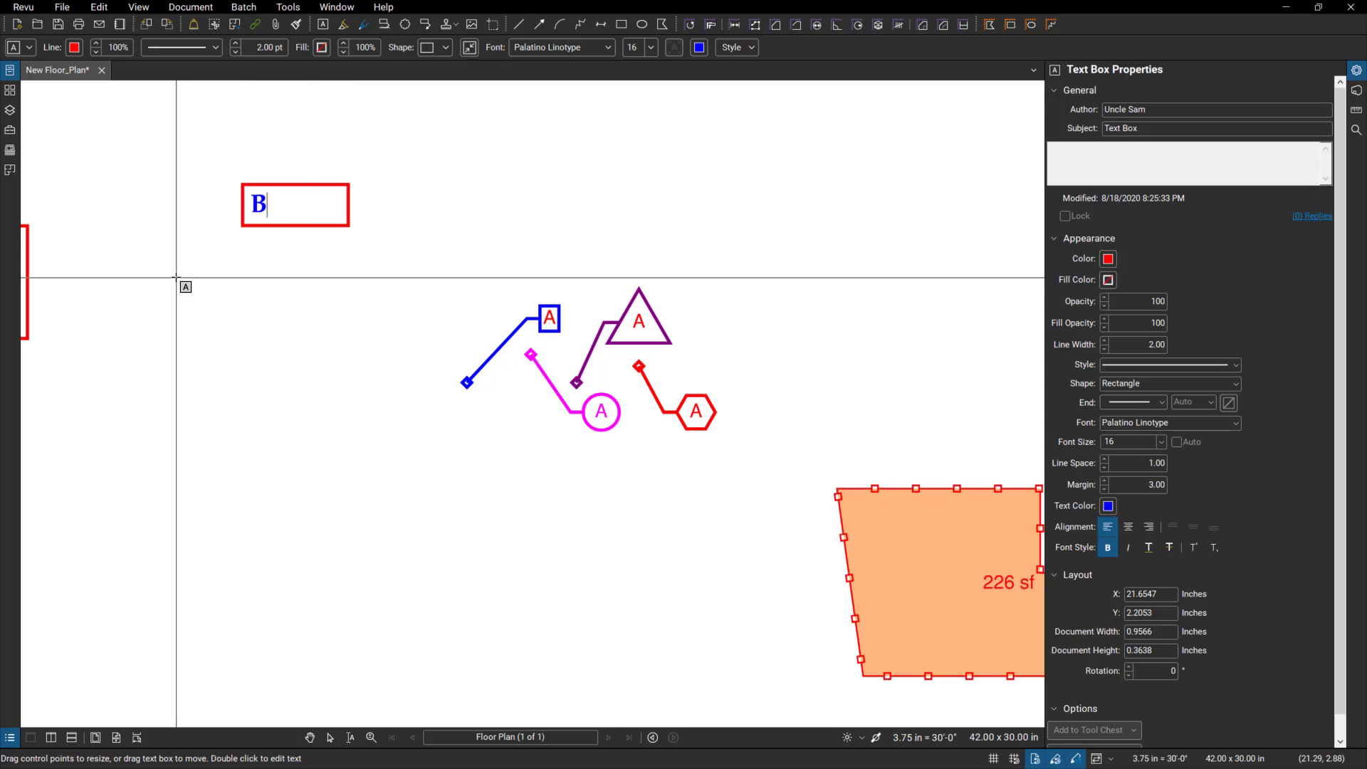
key("Escape")
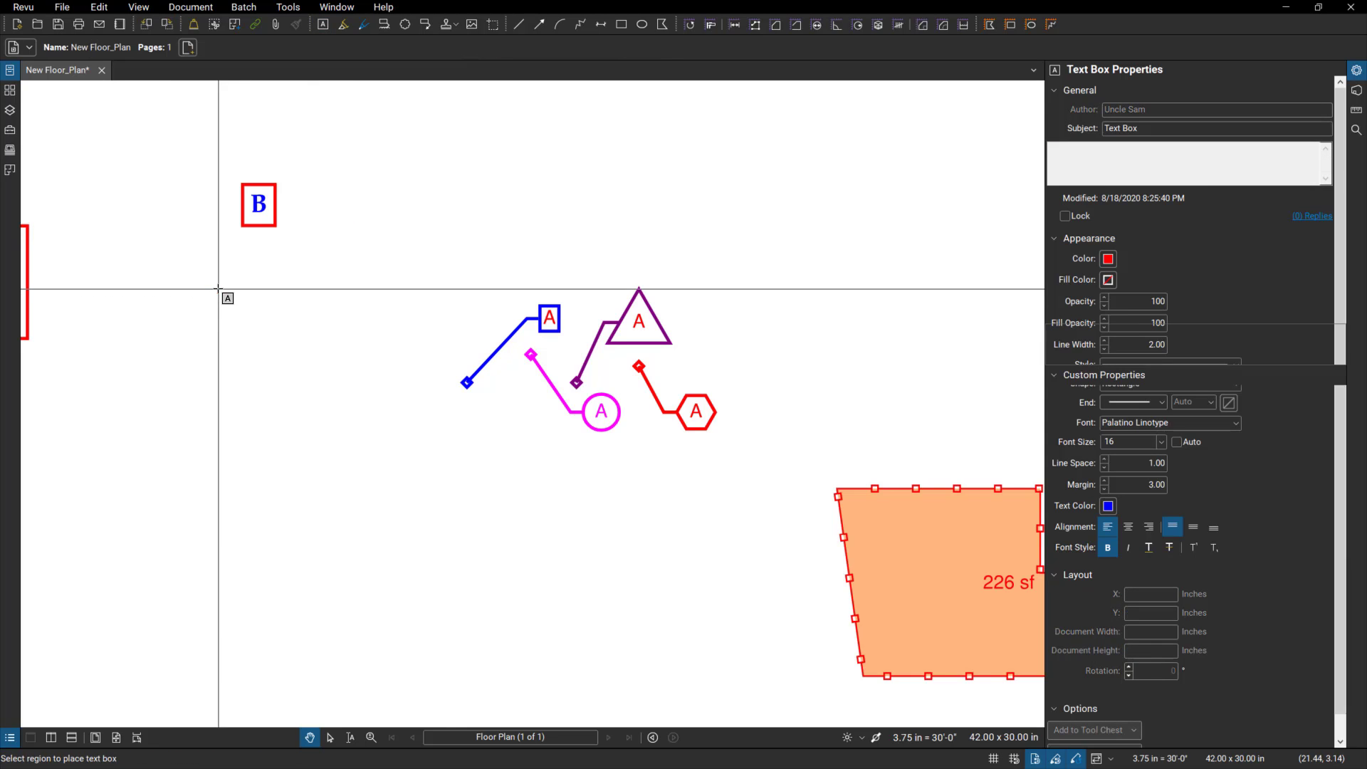
key("Escape")
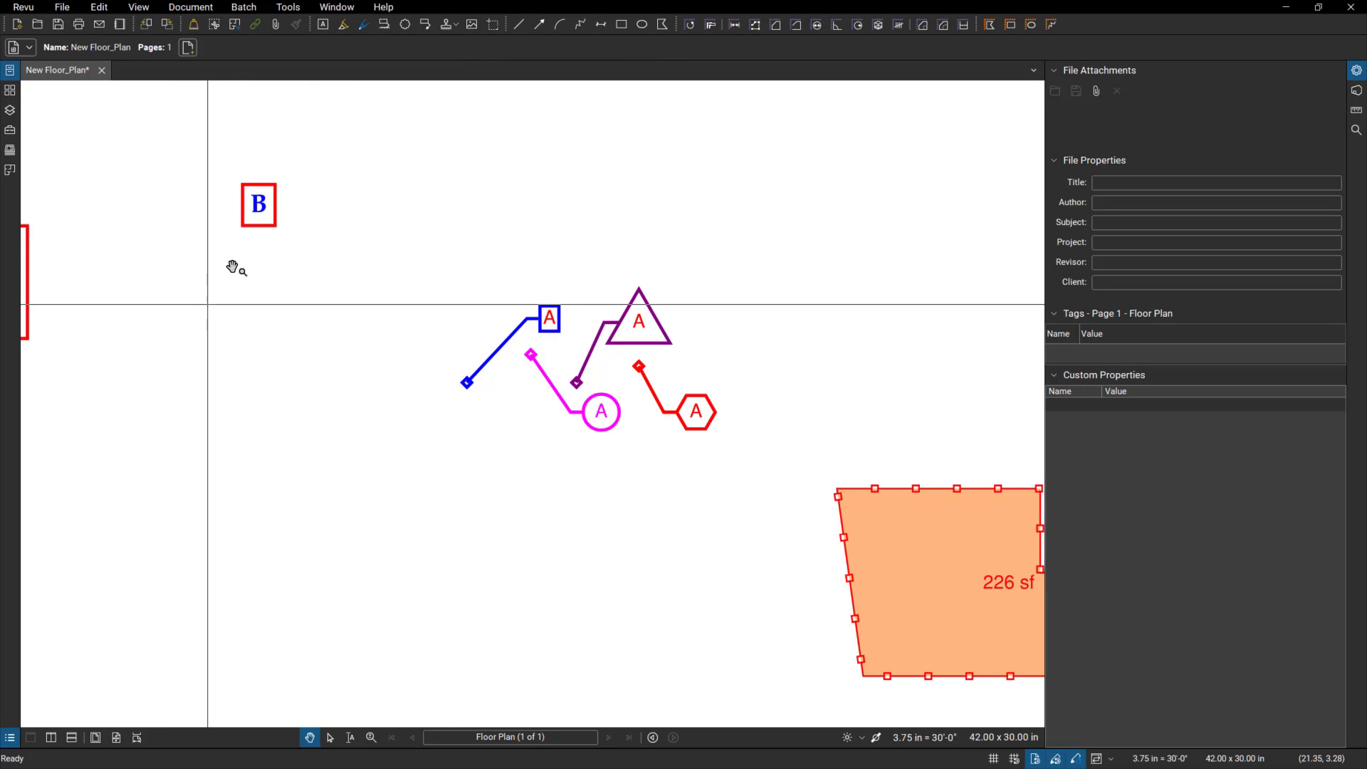
left_click(273, 218)
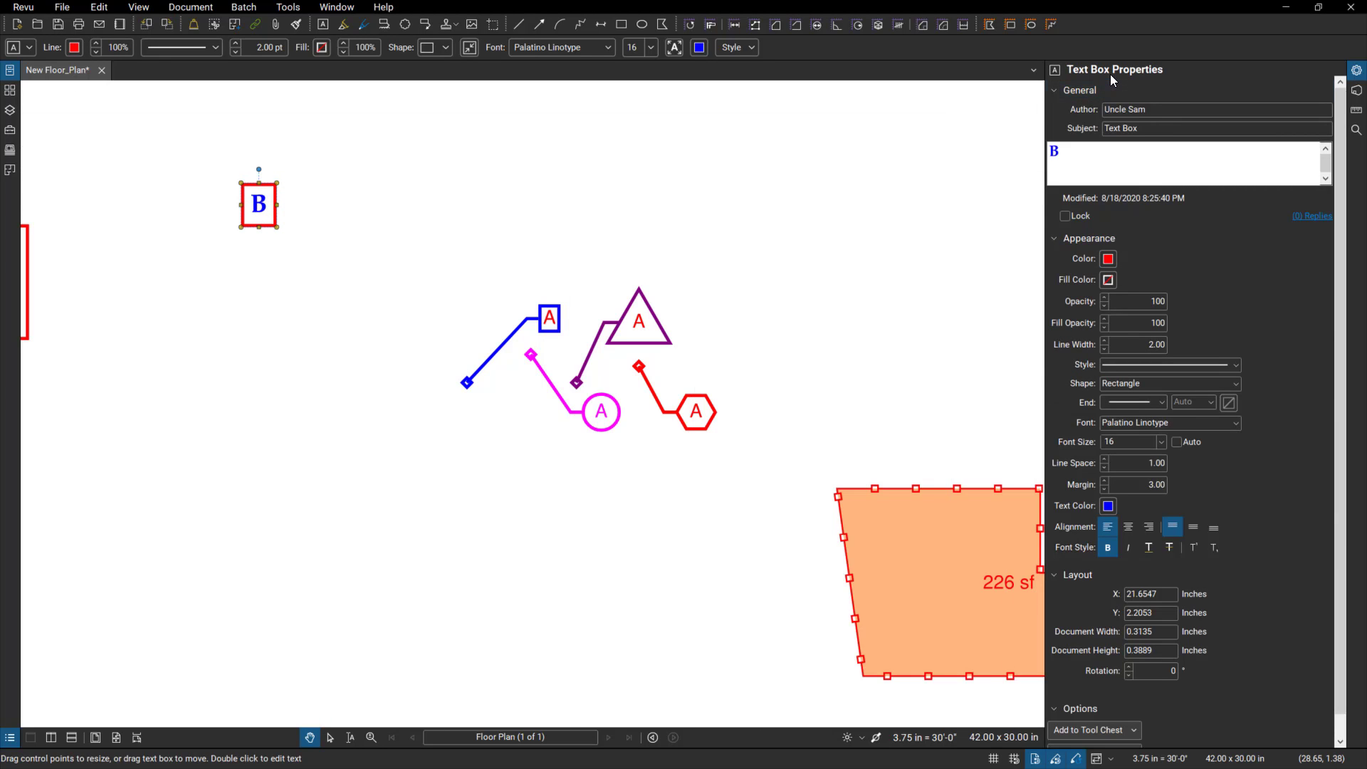
Add a red arrow leader pointing down-left from the B box.
right_click(267, 217)
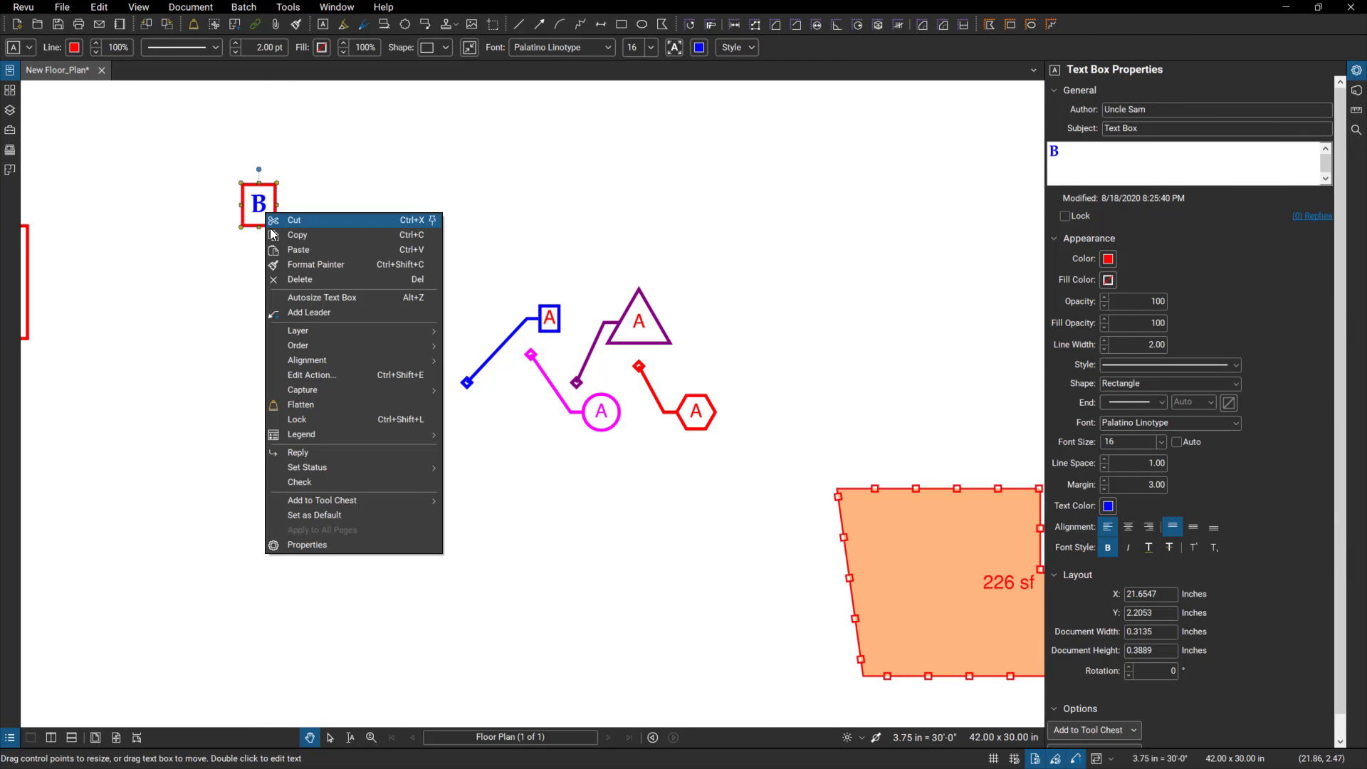
left_click(303, 313)
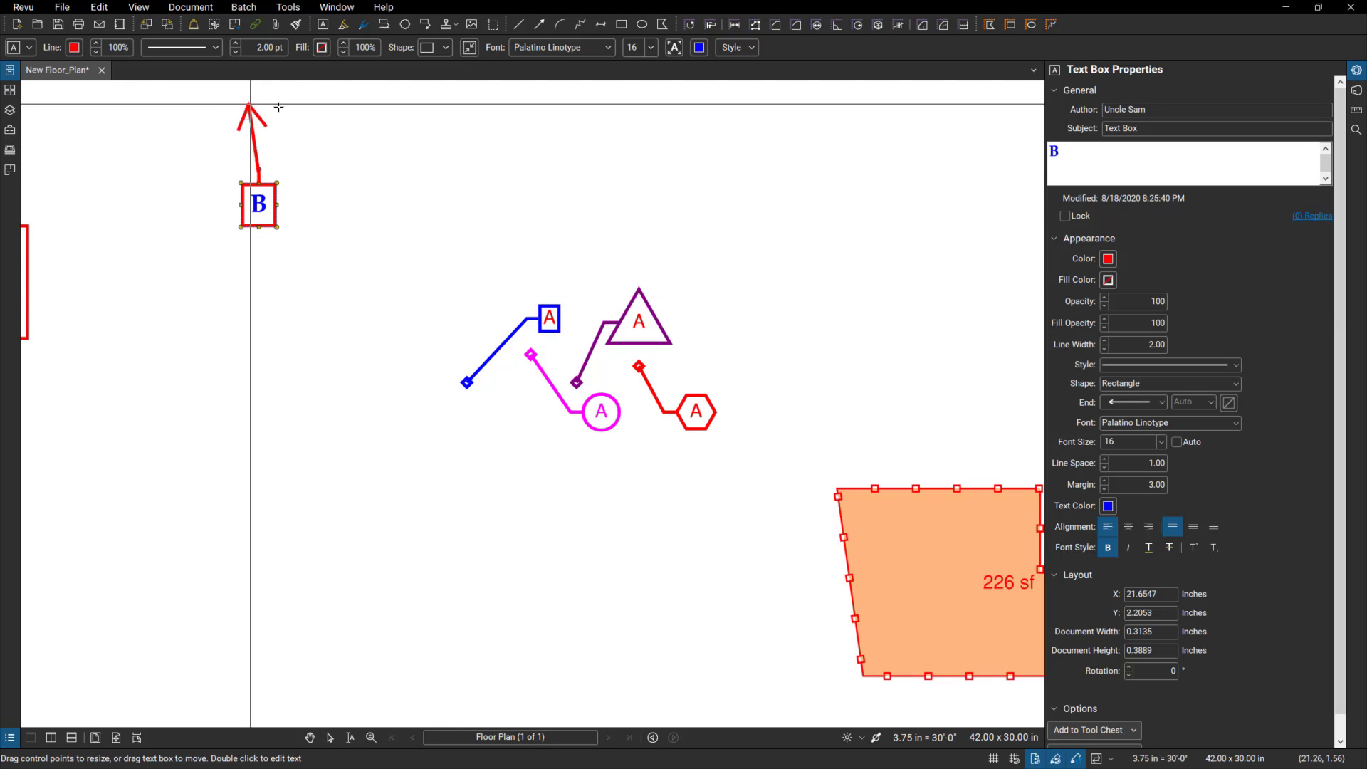
left_click(136, 305)
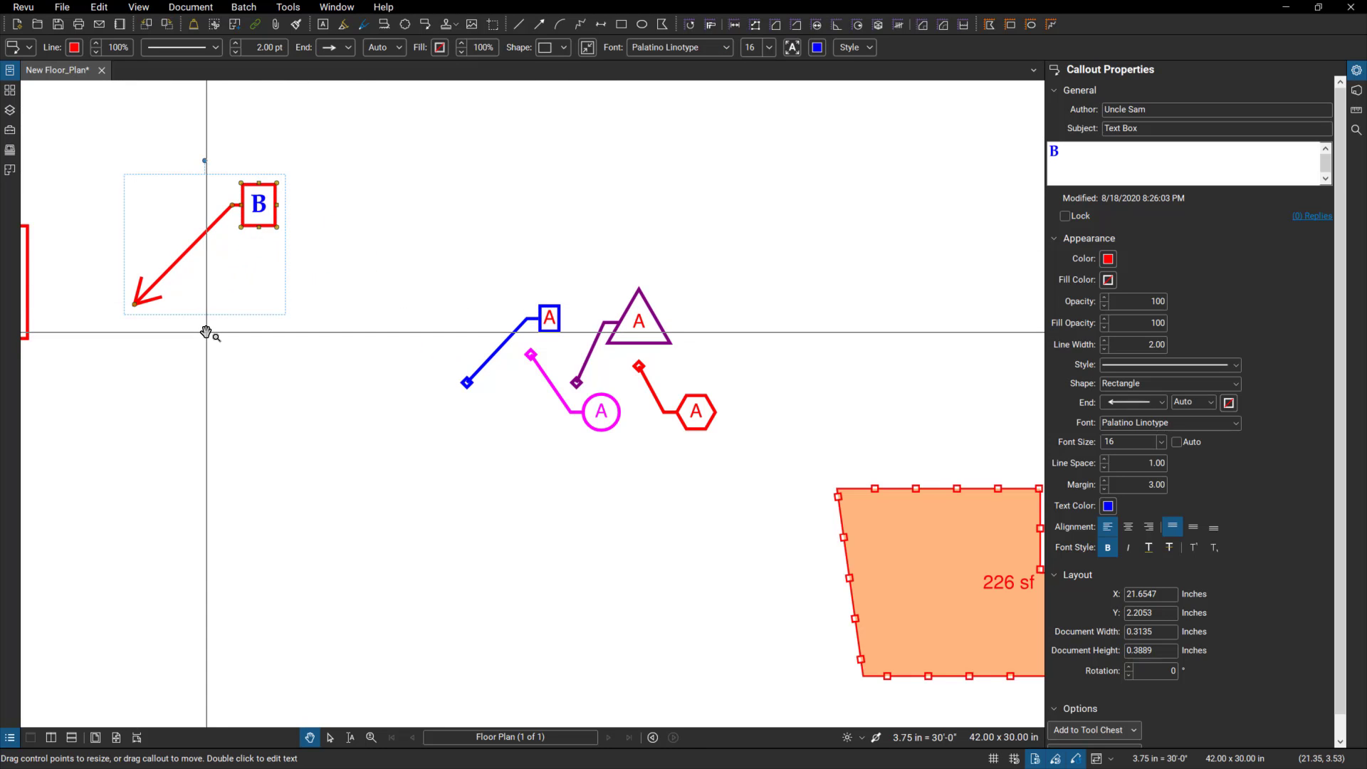
Add a second leader pointing right, then reshape it and lower its tip slightly.
right_click(261, 223)
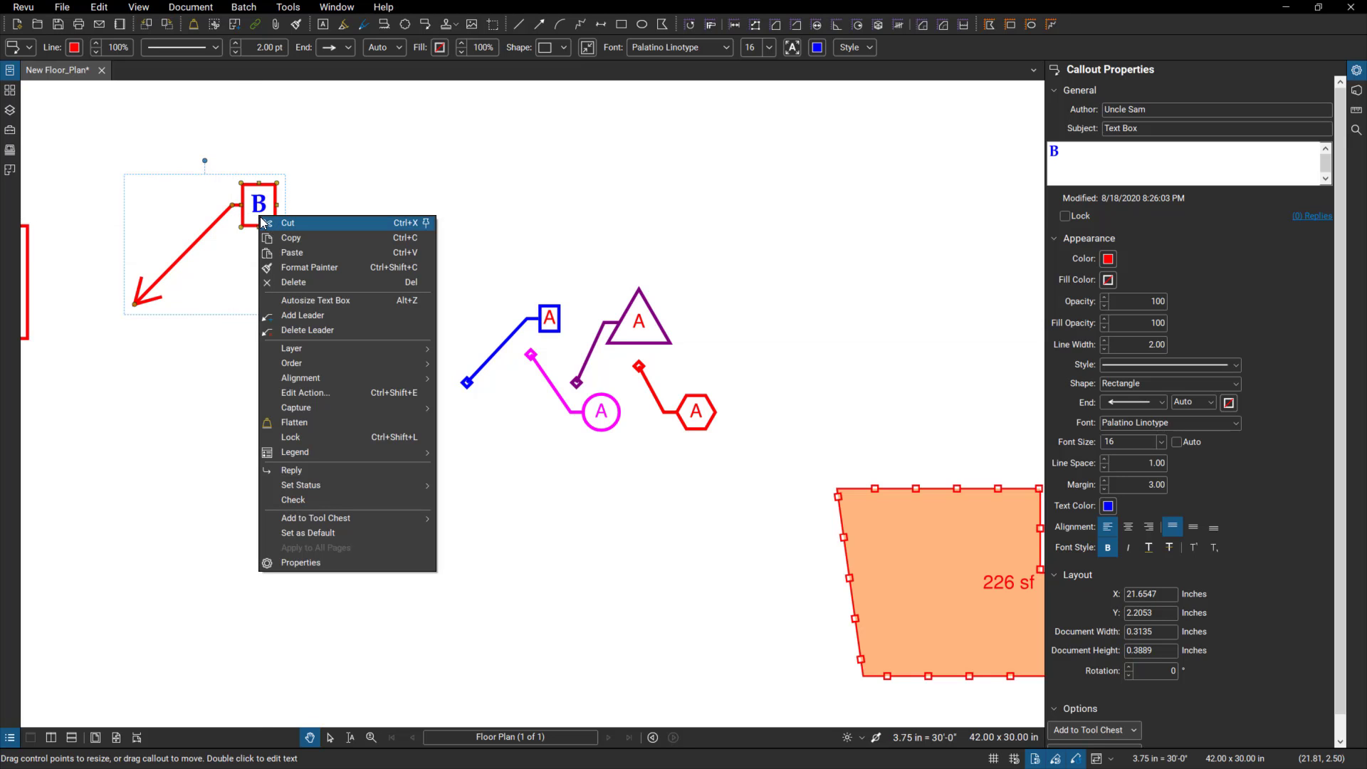
left_click(299, 320)
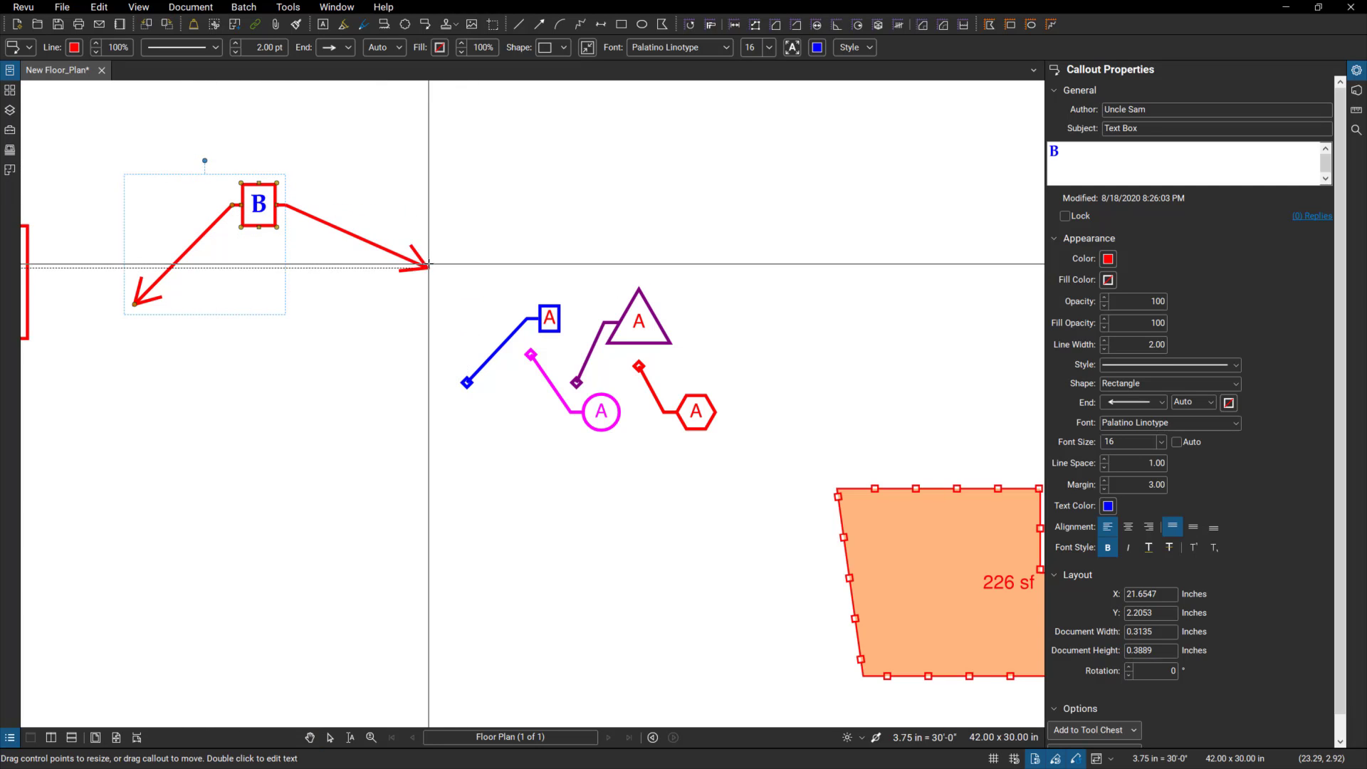
left_click_drag(428, 264, 416, 160)
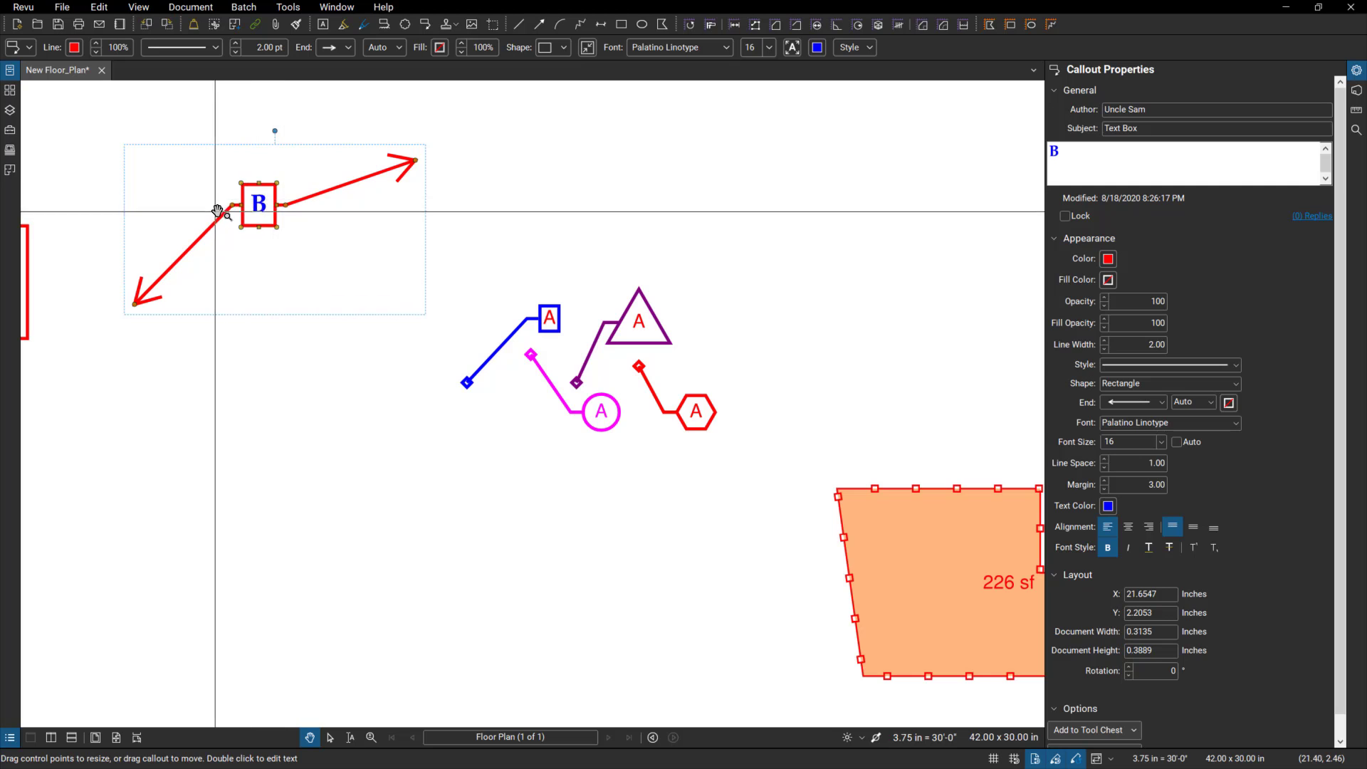
left_click_drag(287, 206, 231, 205)
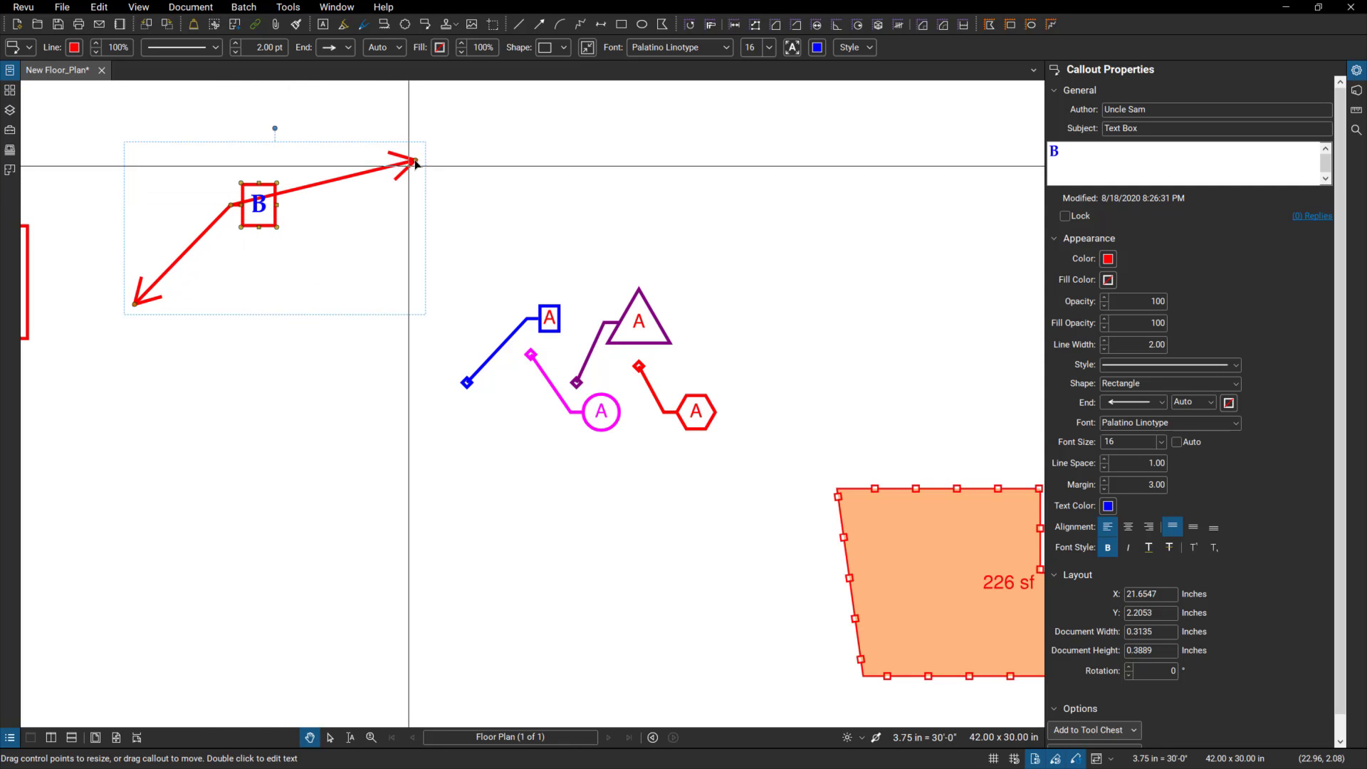
left_click_drag(416, 163, 417, 183)
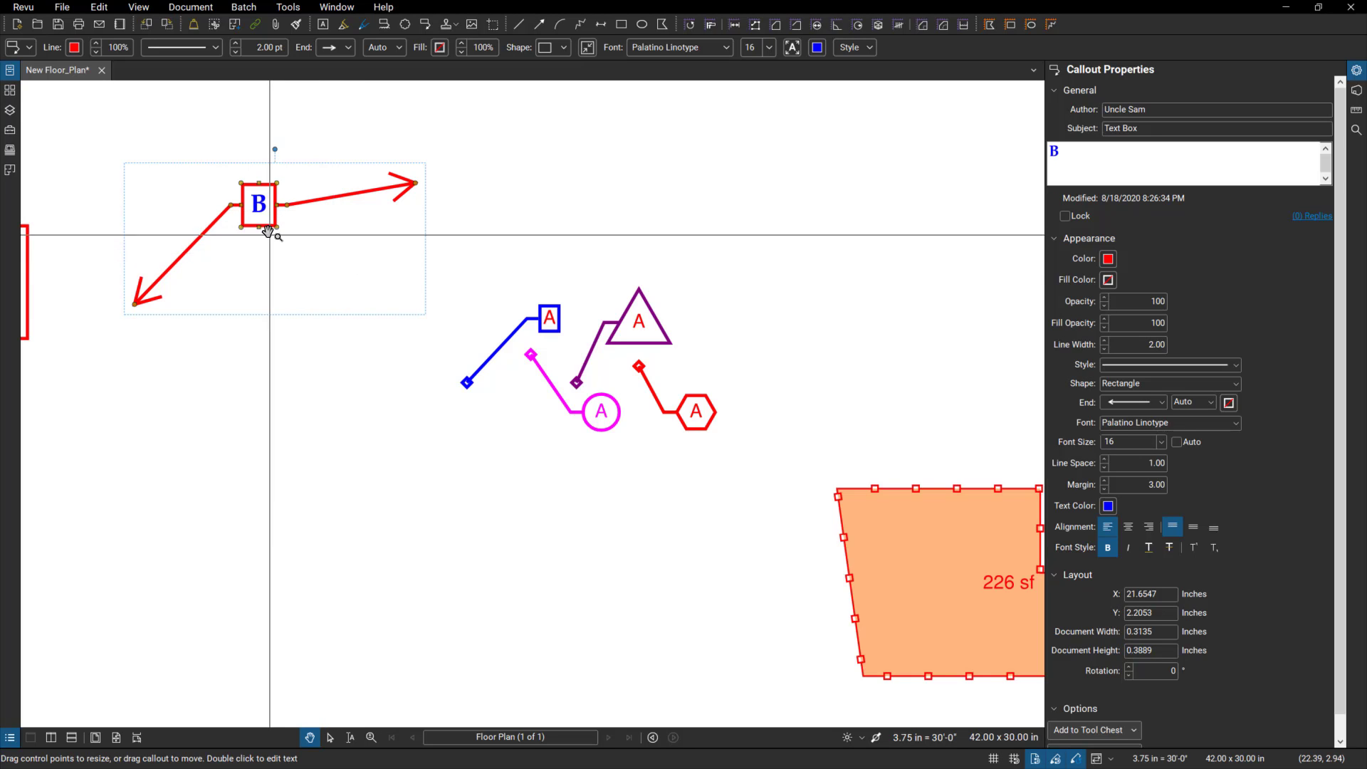
Try circle and triangle shapes, then give the B callout a hexagon border.
left_click(292, 227)
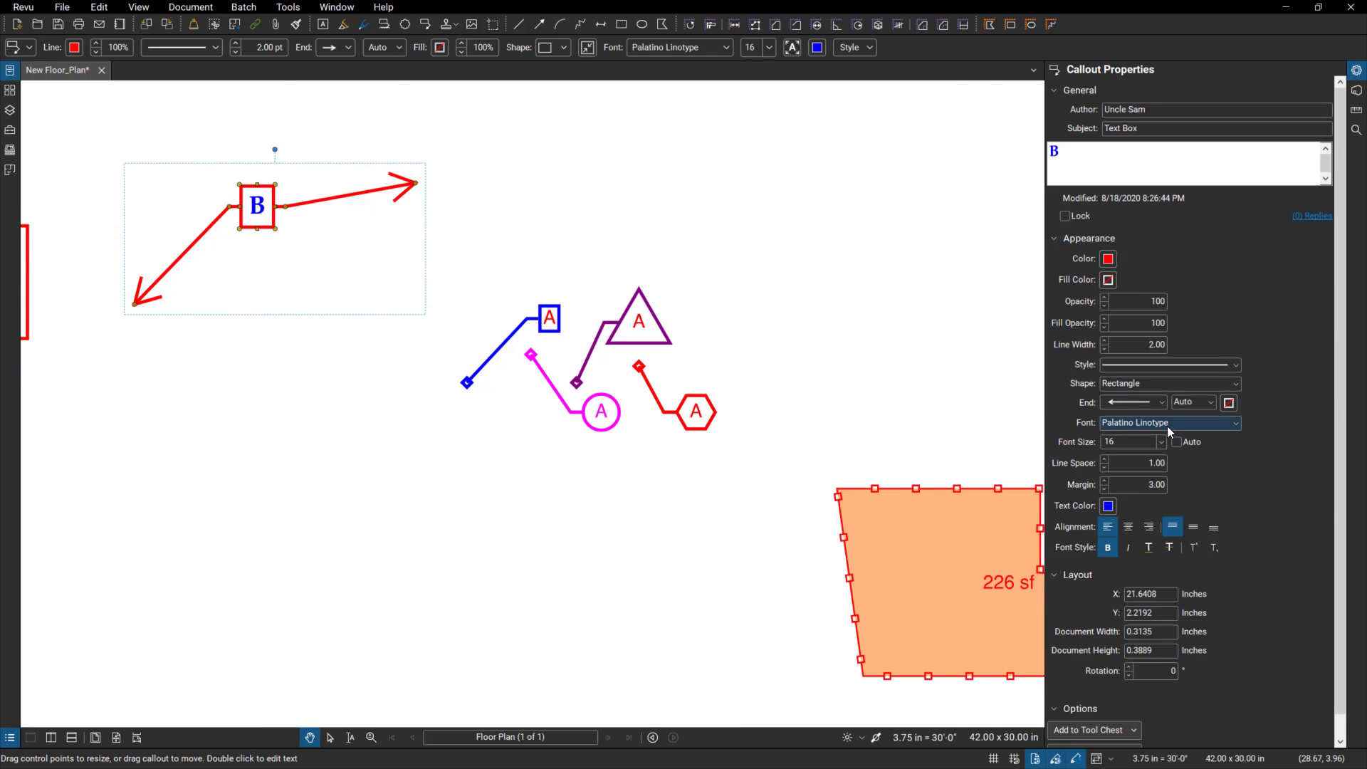
left_click(1237, 384)
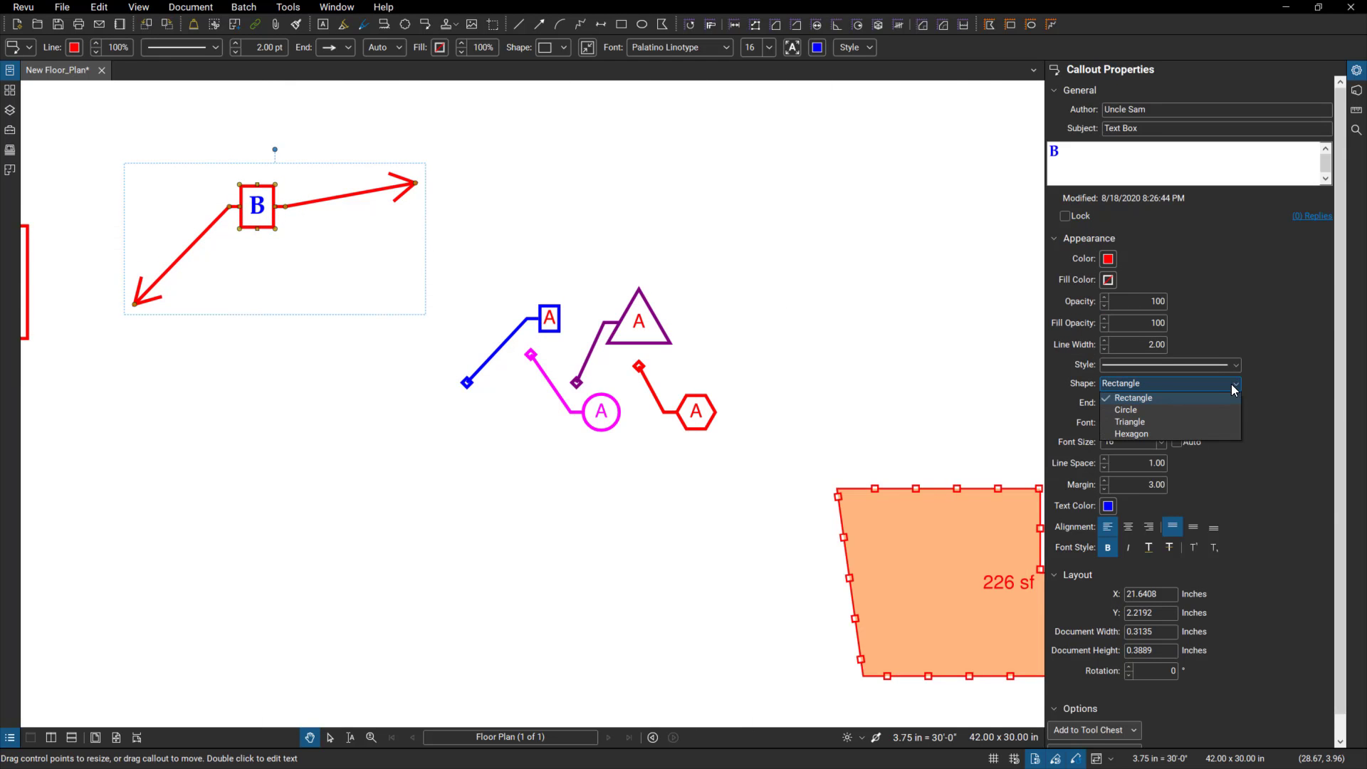
left_click(1203, 410)
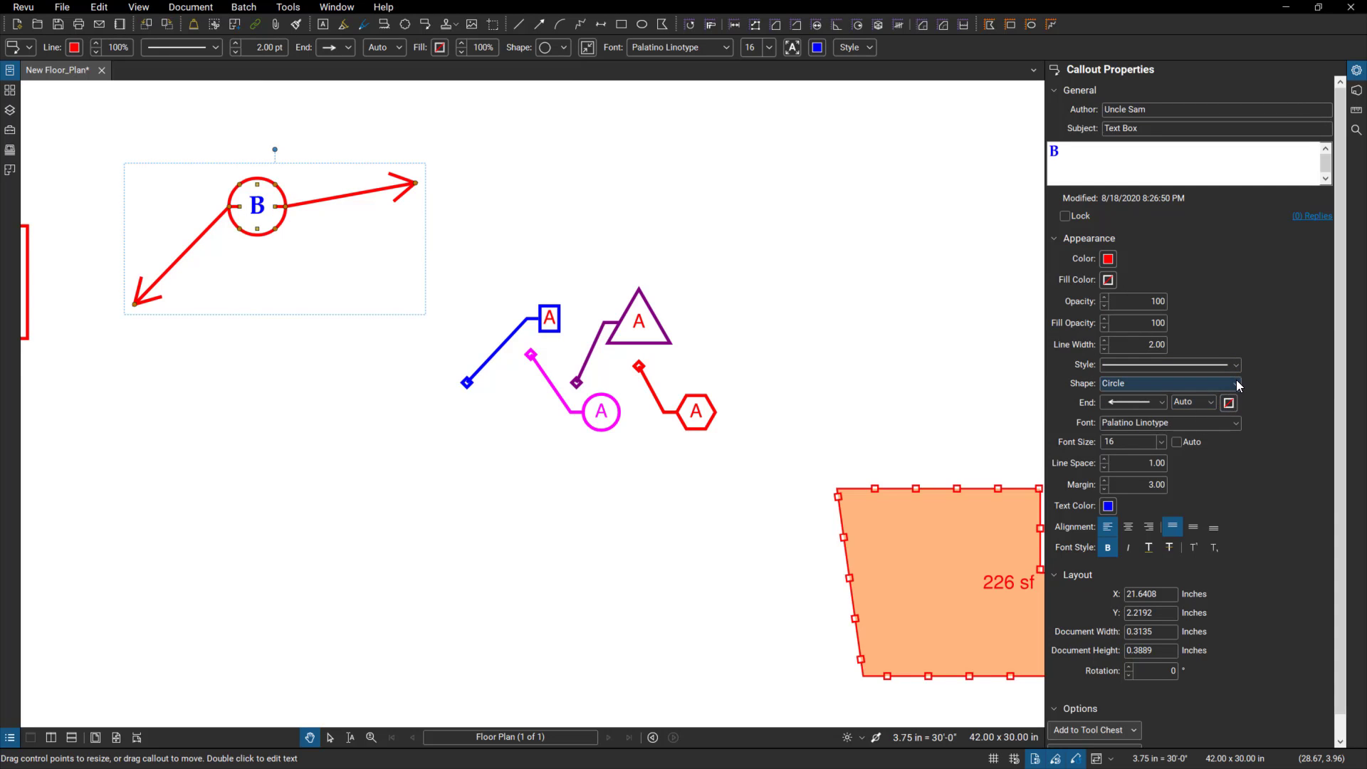
left_click(1237, 384)
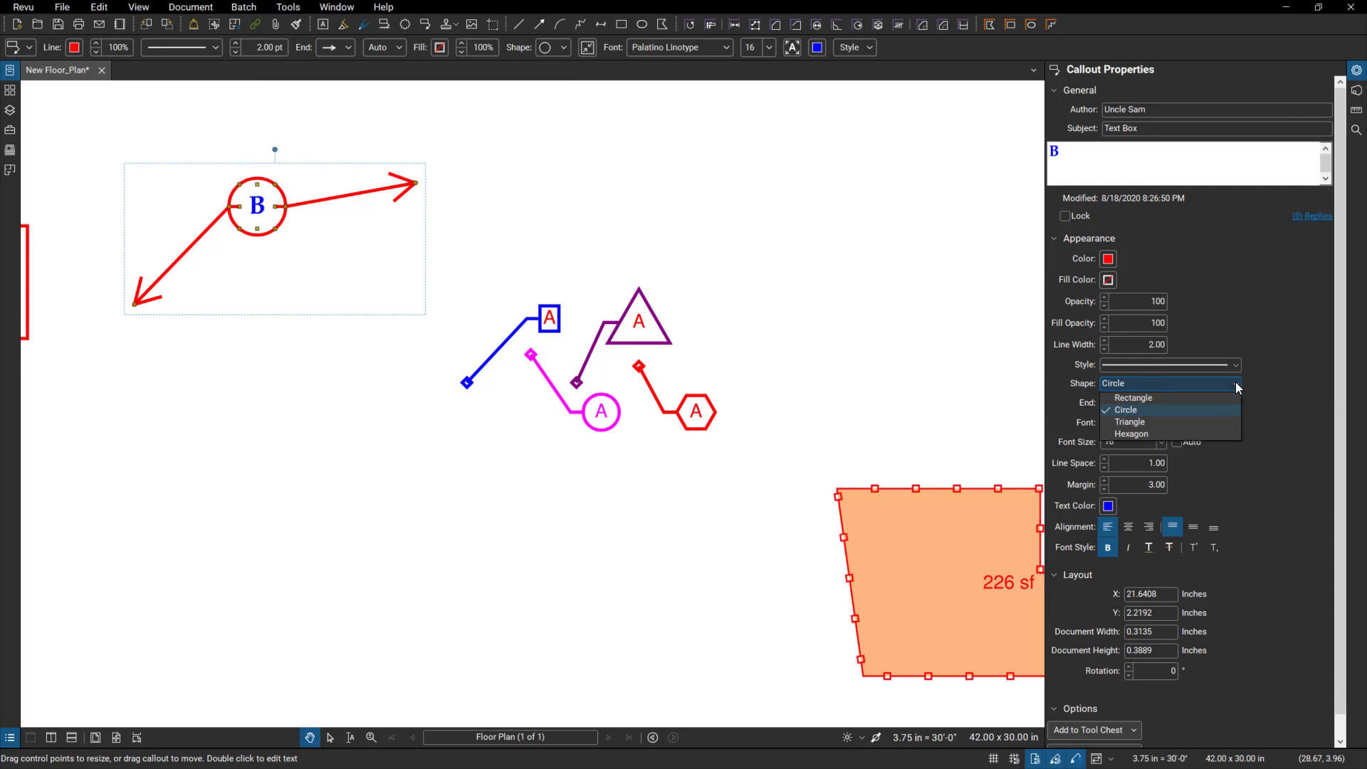
left_click(1190, 420)
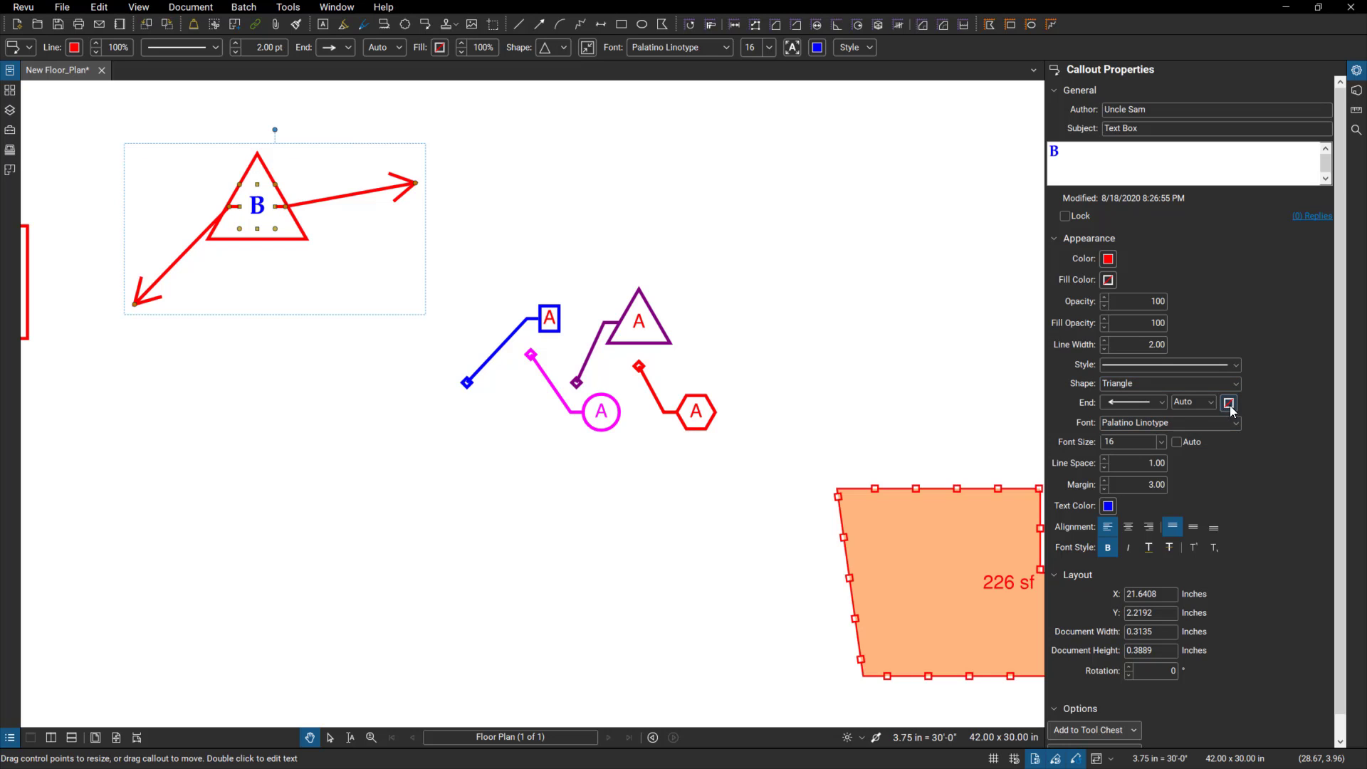
left_click(1235, 384)
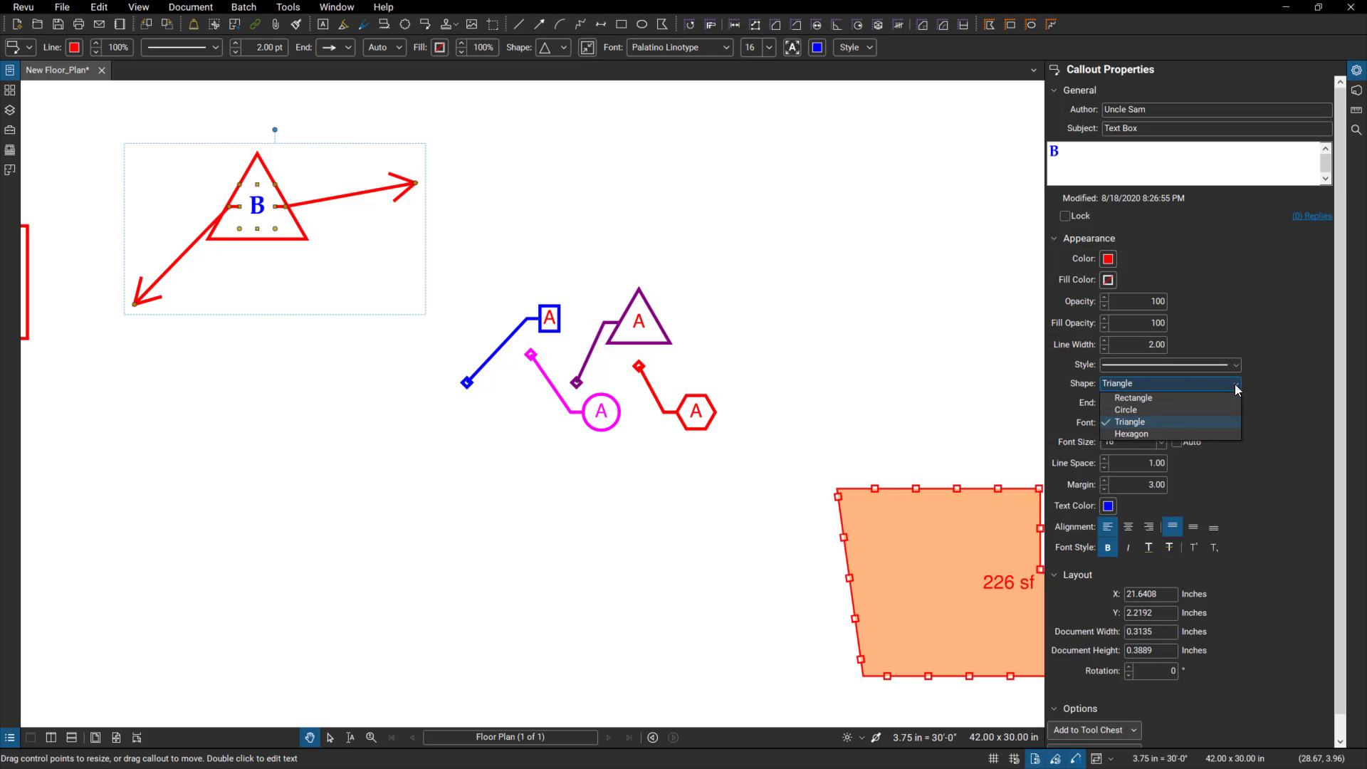
left_click(1156, 435)
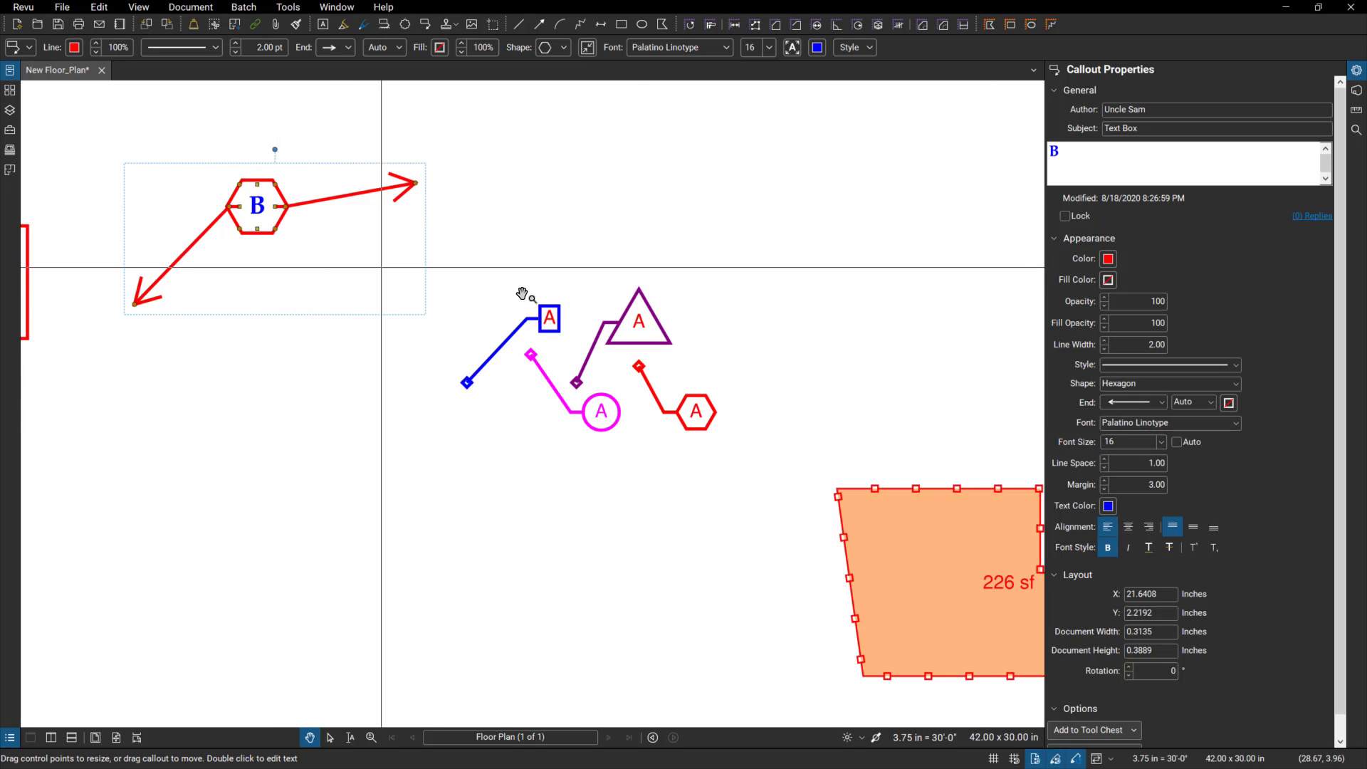
Set line spacing to 0.50 and margin to 0, then shrink the callout to fit its text.
left_click(1104, 468)
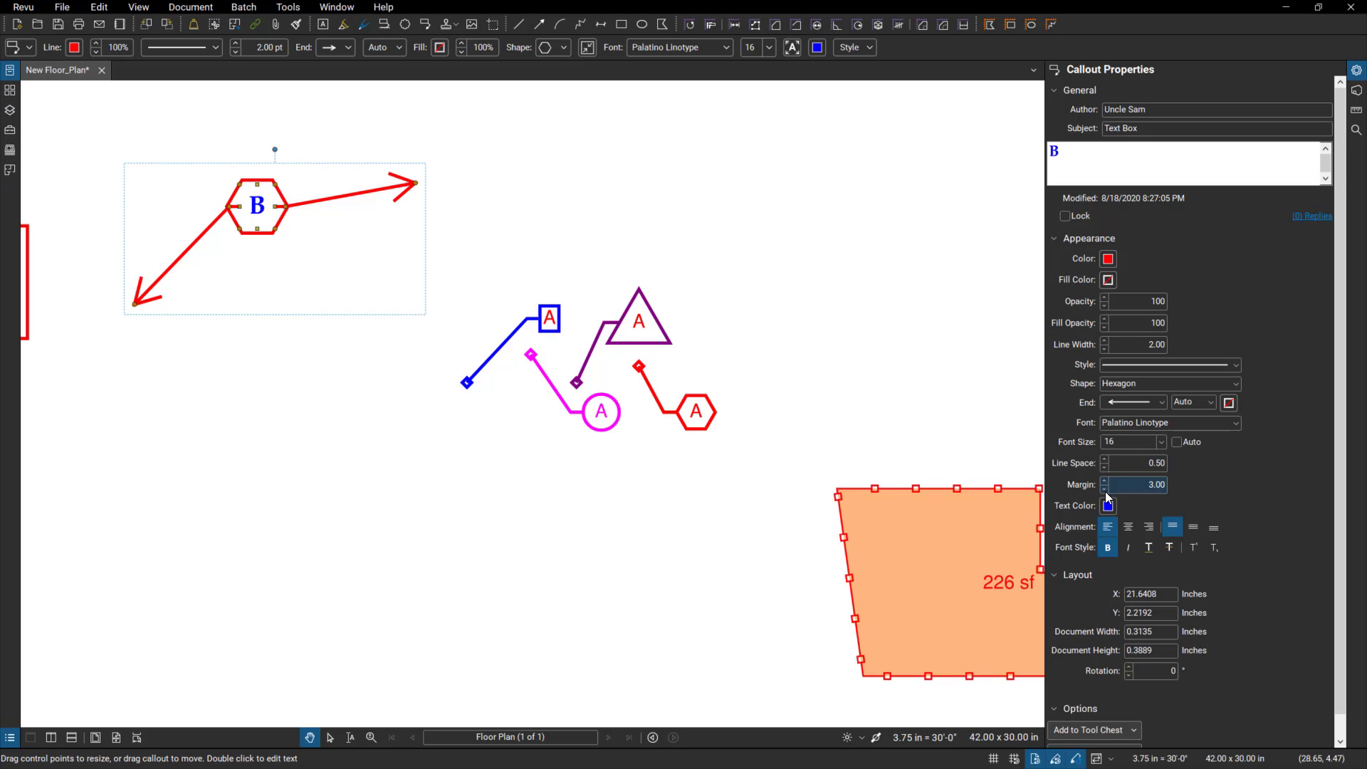
left_click(1105, 489)
left_click(1104, 489)
left_click(1104, 490)
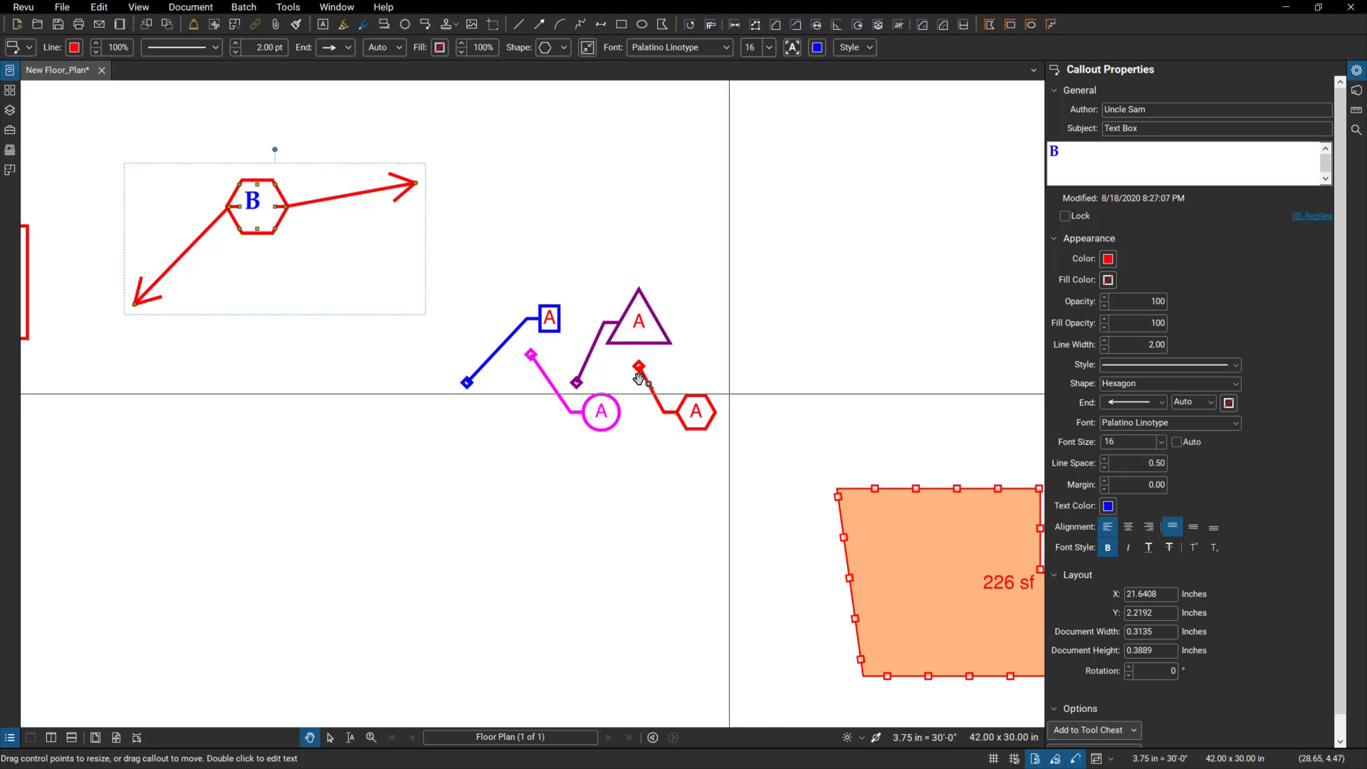
right_click(264, 214)
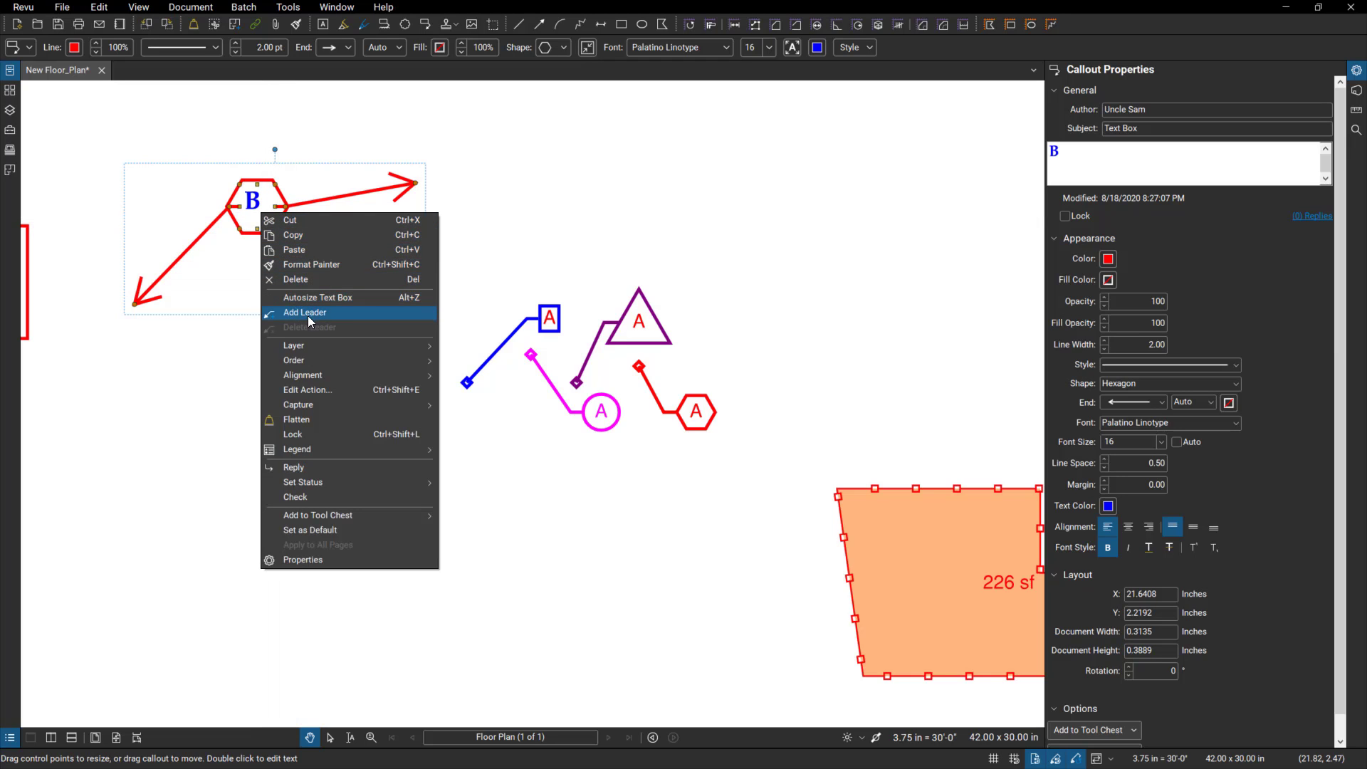
left_click(317, 300)
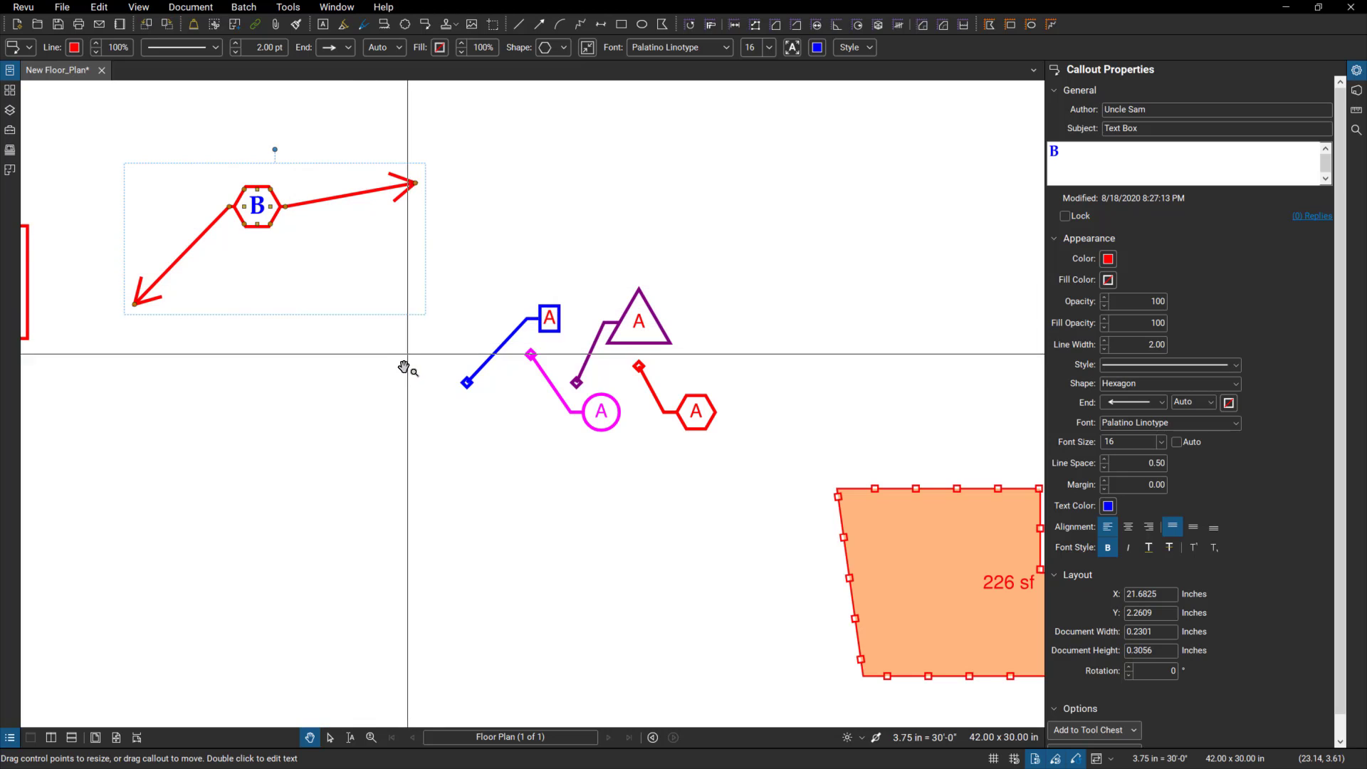
Enlarge the 2020 callout box from its corner so its auto-sized text grows.
left_click(686, 281)
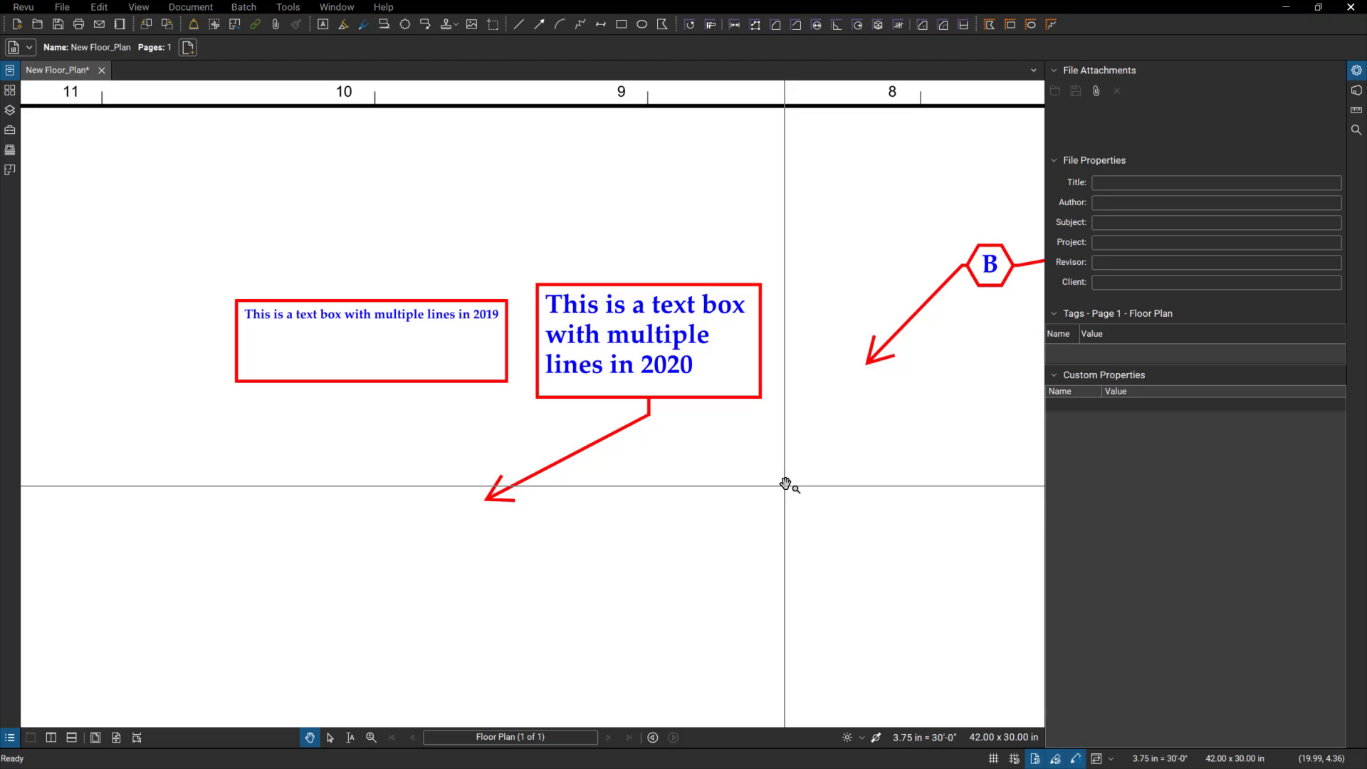
left_click(702, 376)
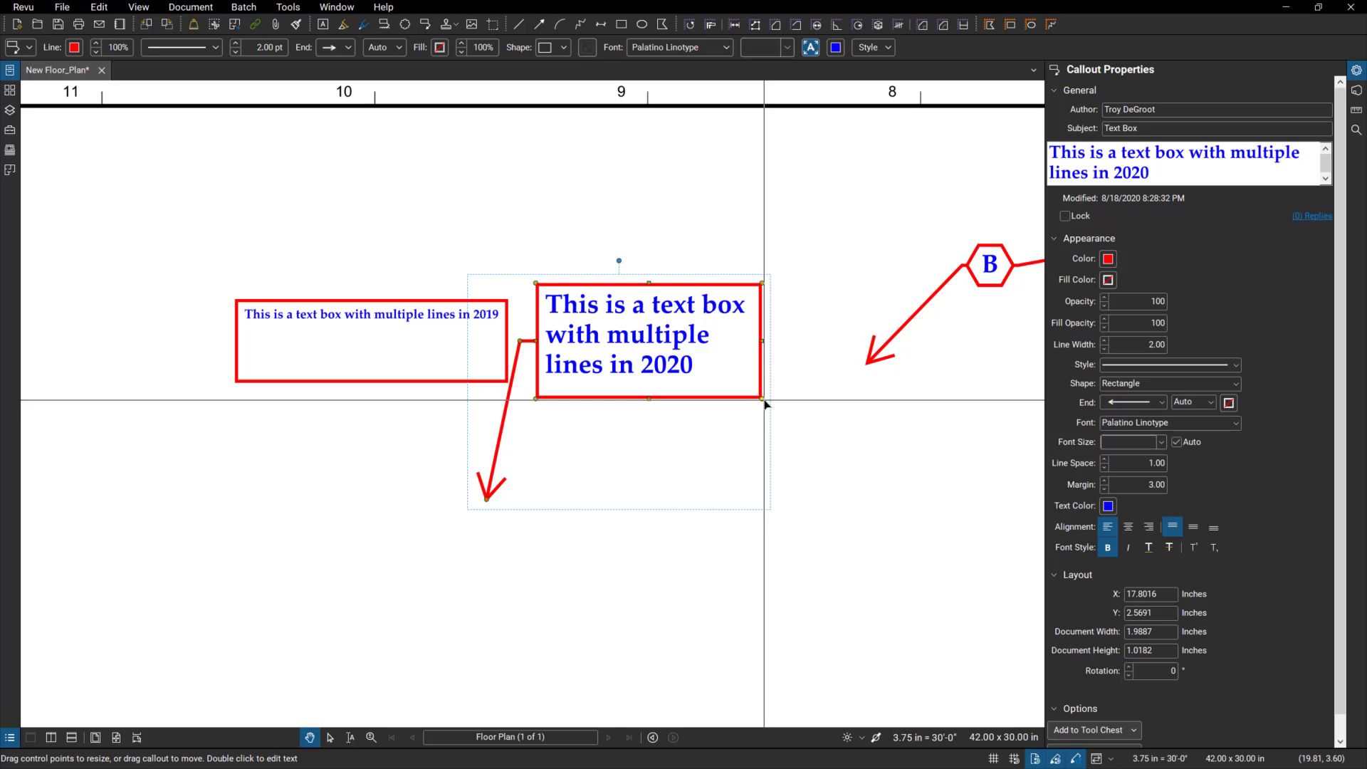
left_click_drag(763, 403, 844, 450)
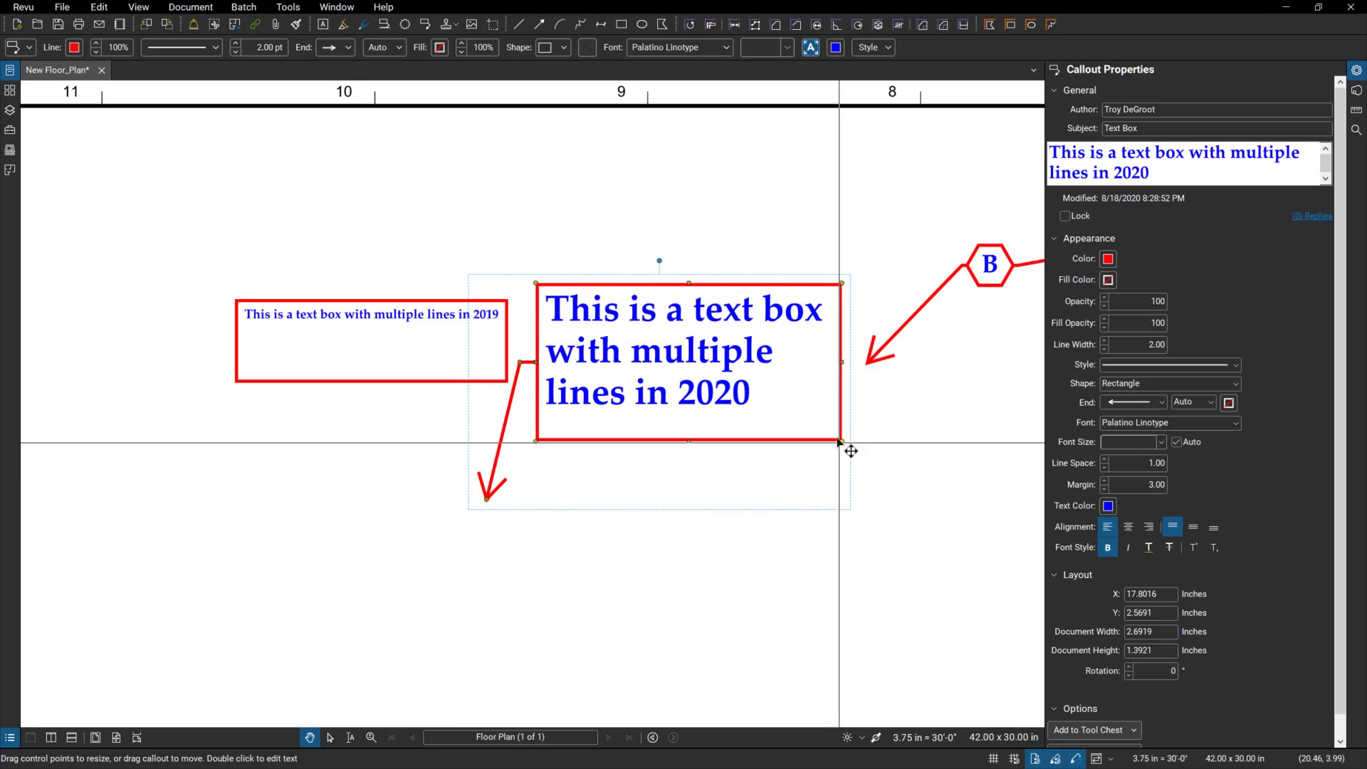
Select the 2019 text box to compare settings, then reselect the 2020 callout.
left_click(378, 406)
left_click(388, 336)
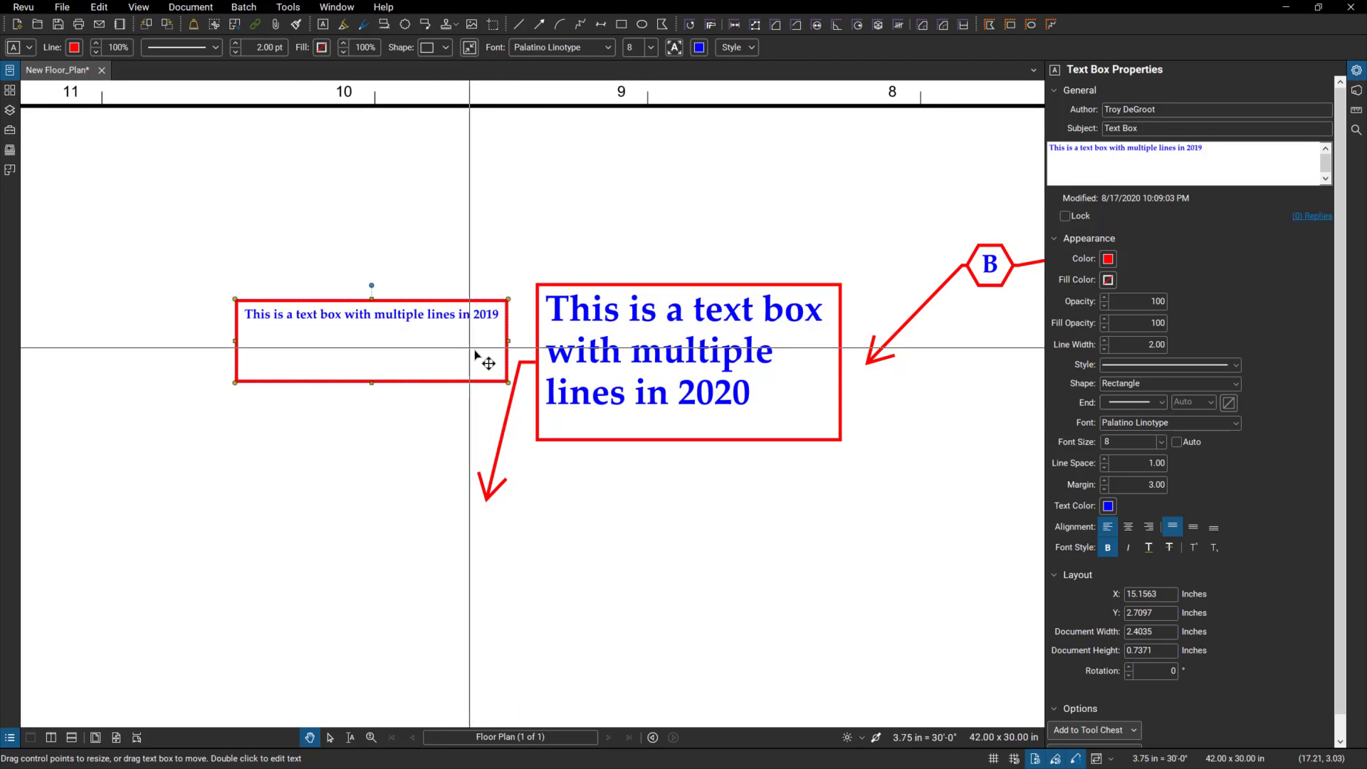
left_click(637, 355)
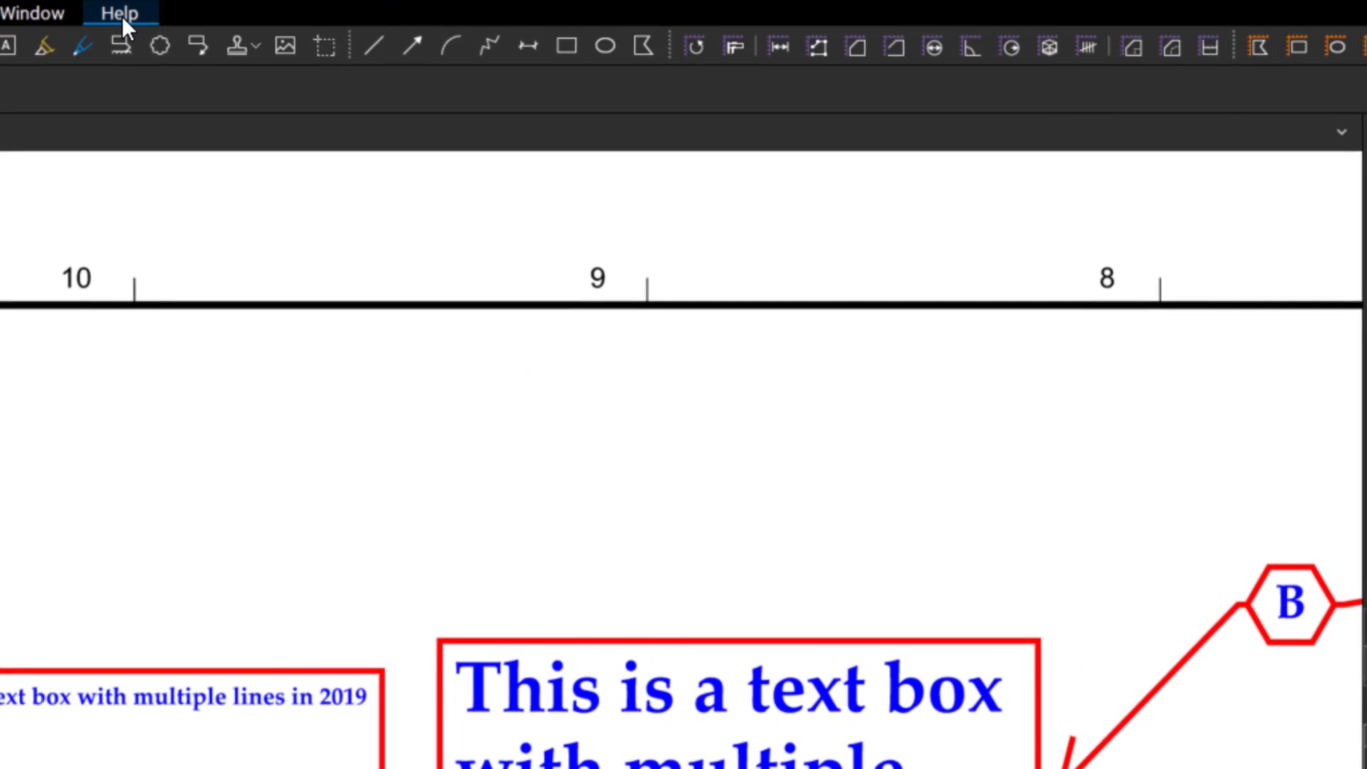
Search Help's Find Tools + Commands for 'CLOU' and select the Cloud markup tool.
left_click(122, 16)
mouse_move(165, 42)
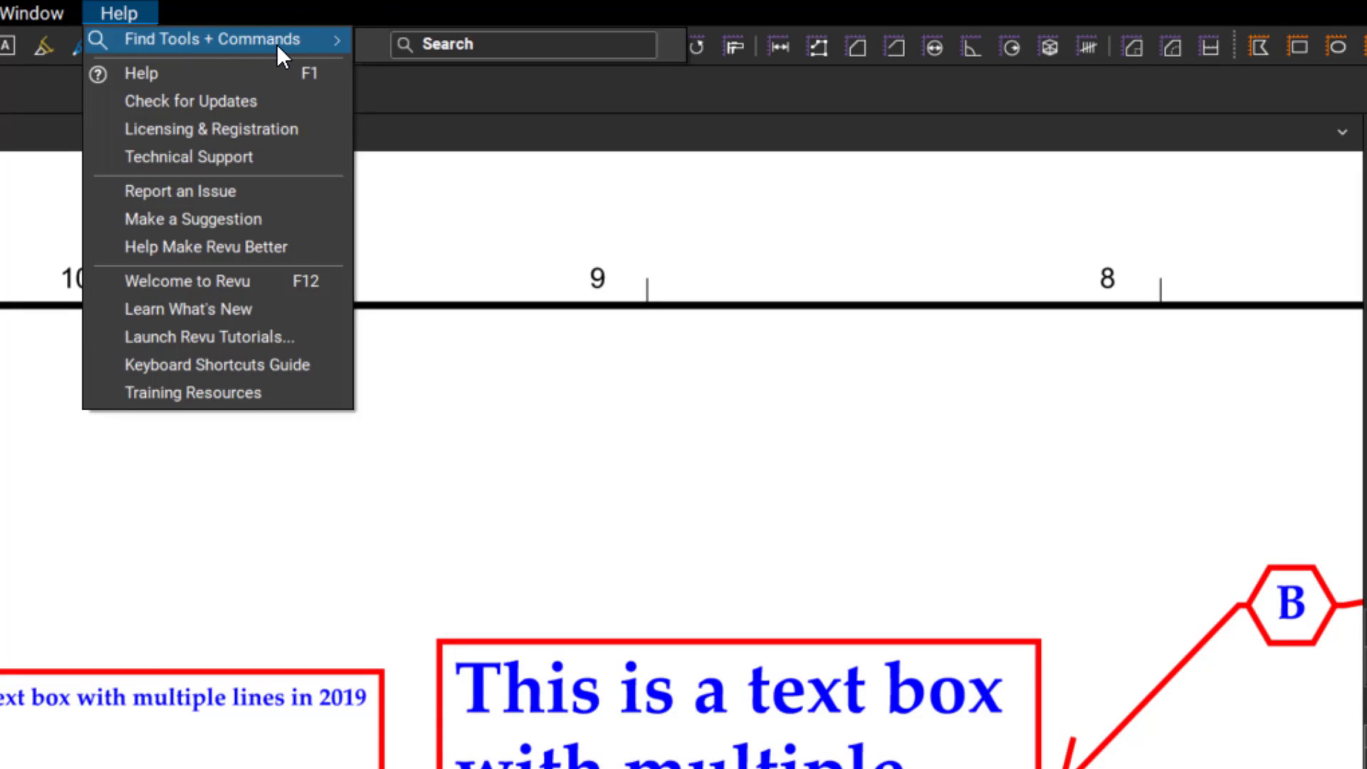
left_click(449, 48)
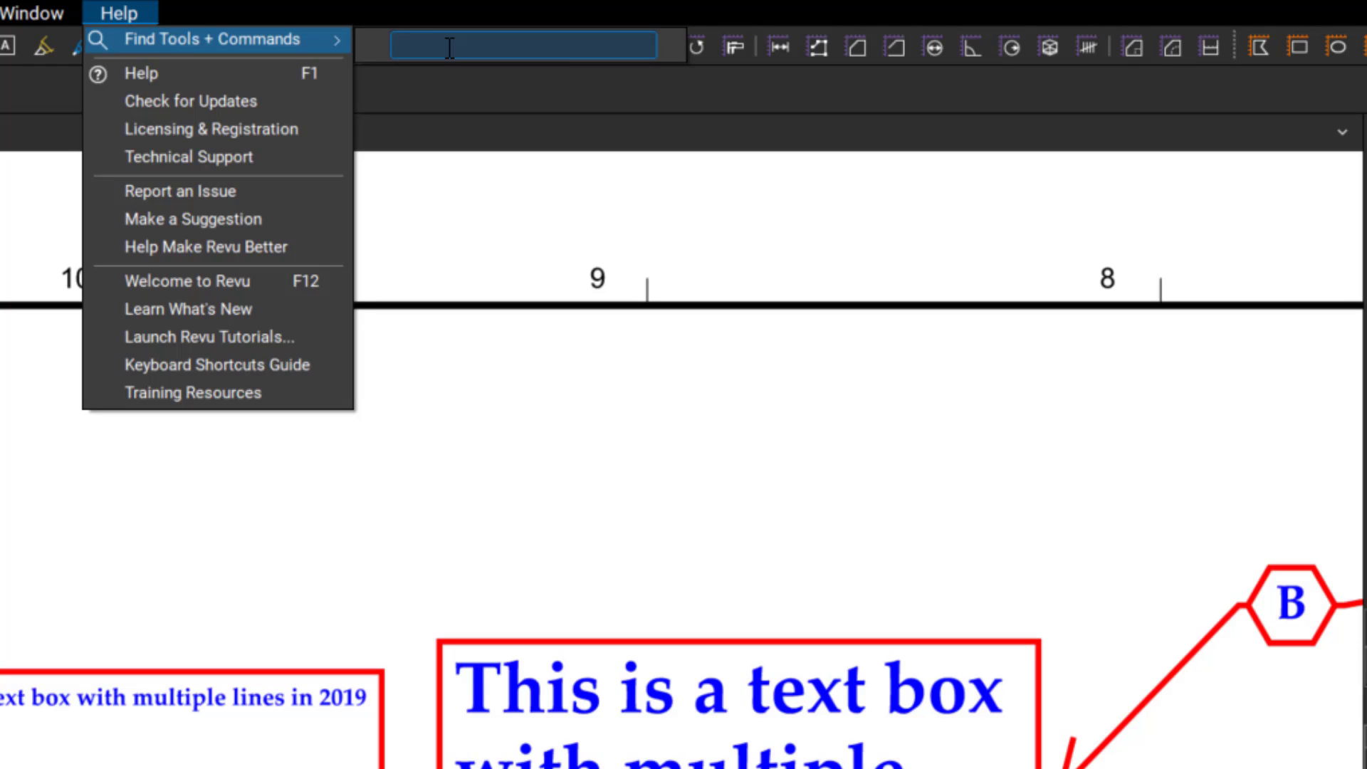
type("C")
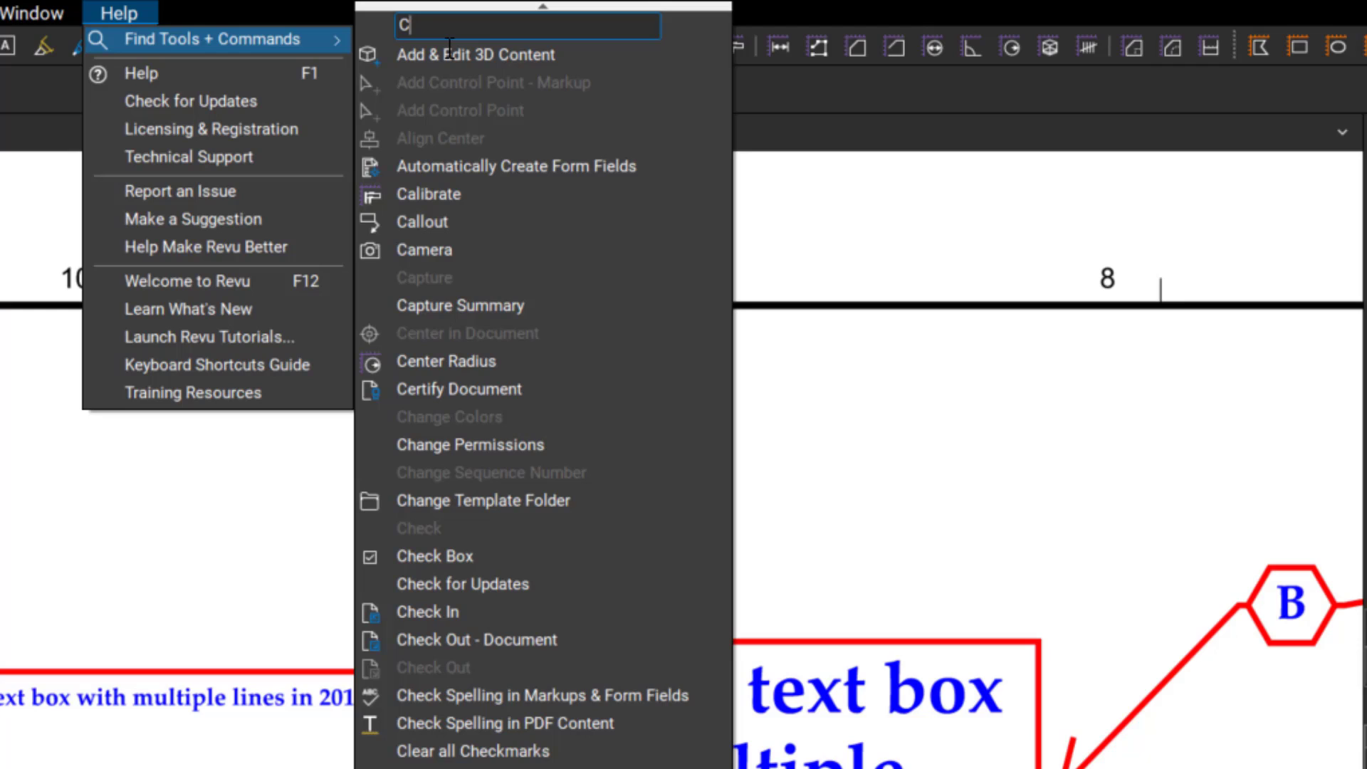
type("L")
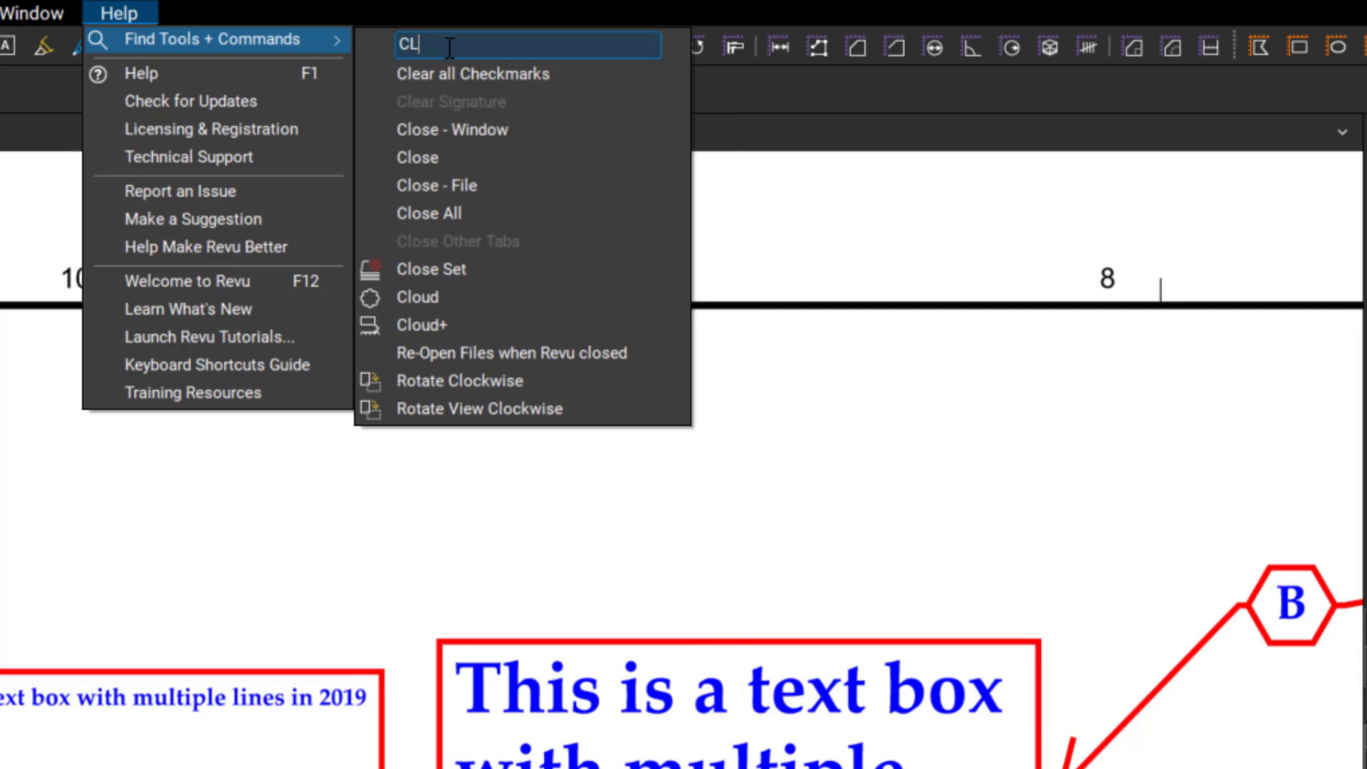
type("O")
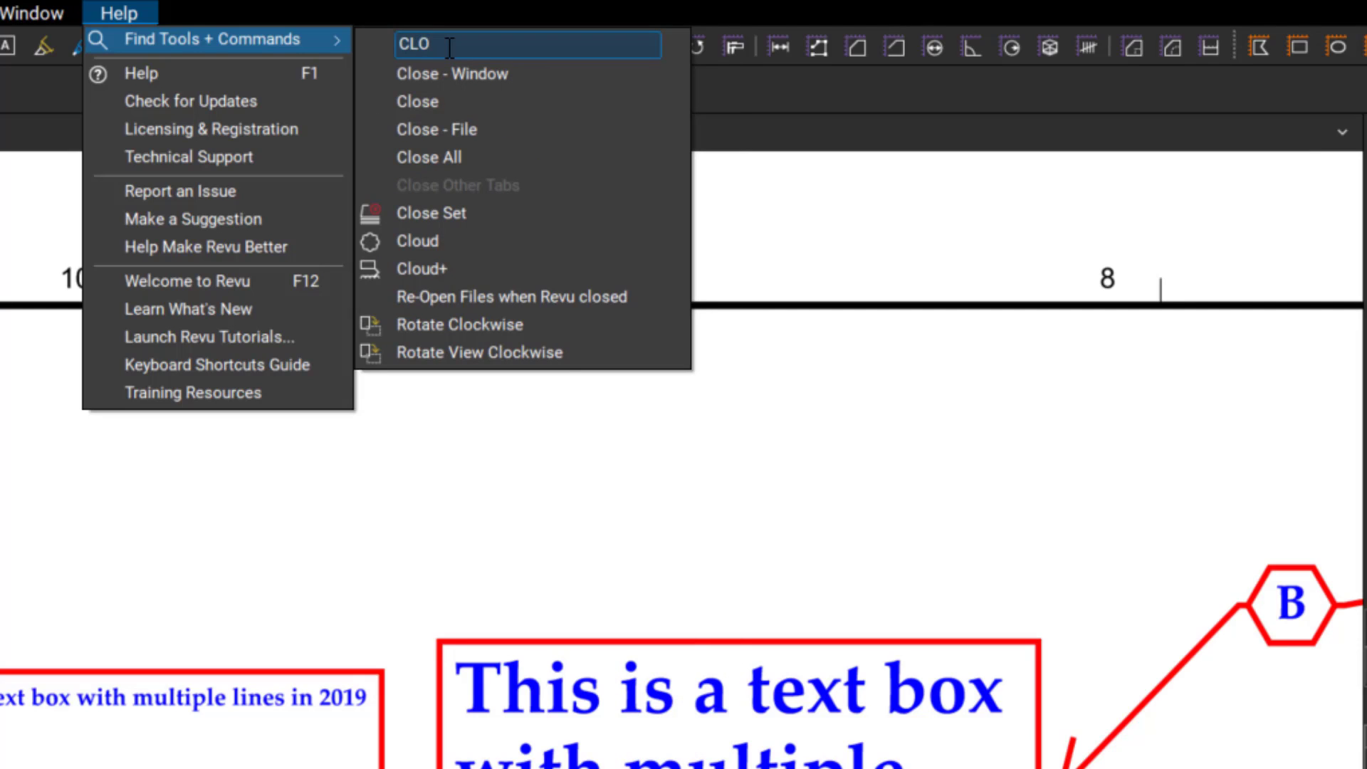
type("U")
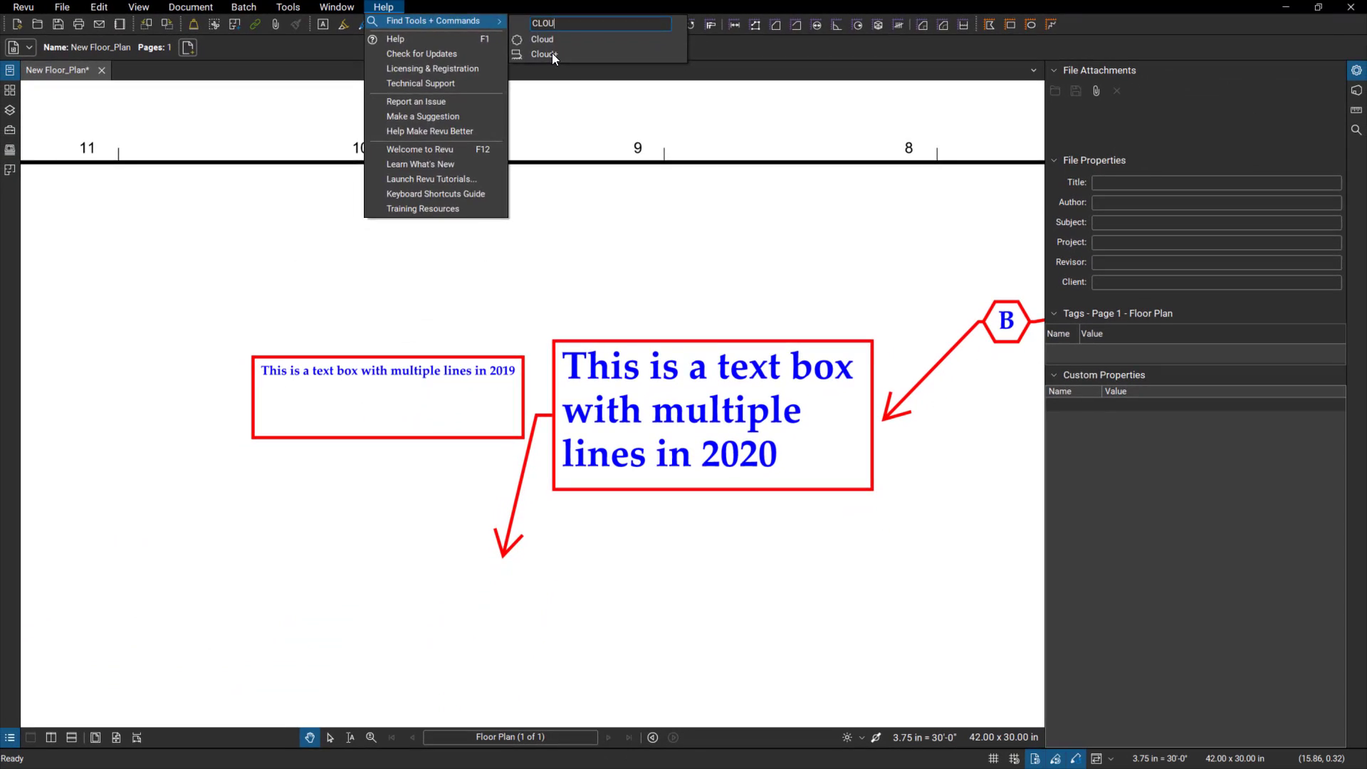
left_click(424, 100)
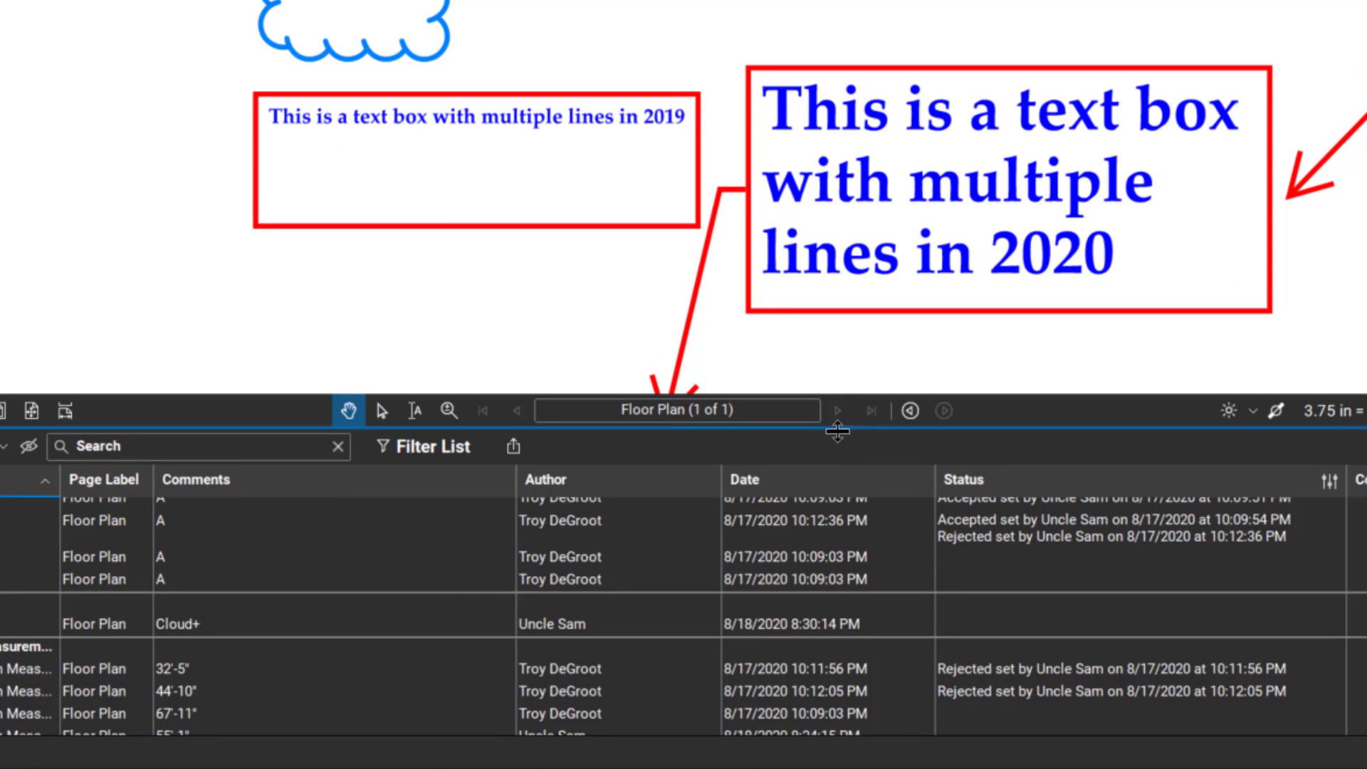
Turn on Markups list filtering and filter the Comments column to A.
left_click(425, 446)
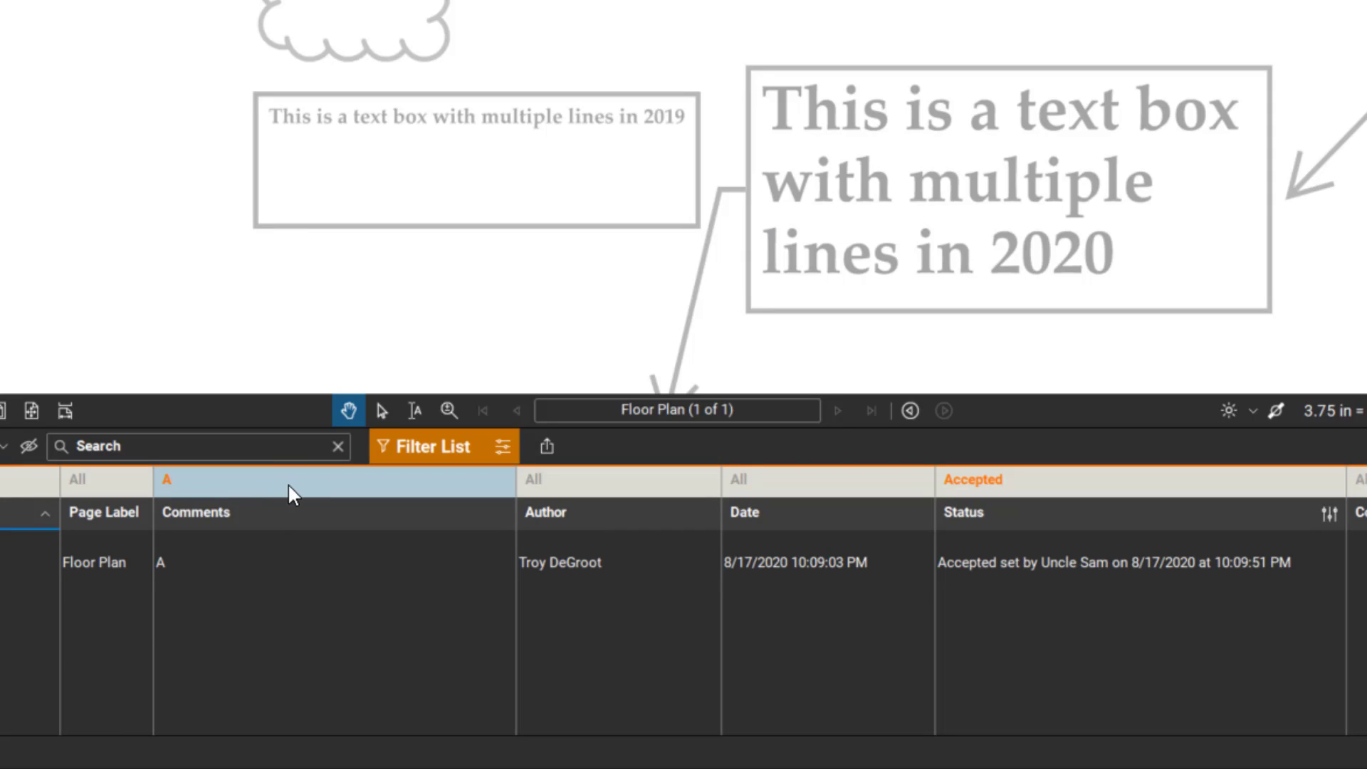
left_click(309, 483)
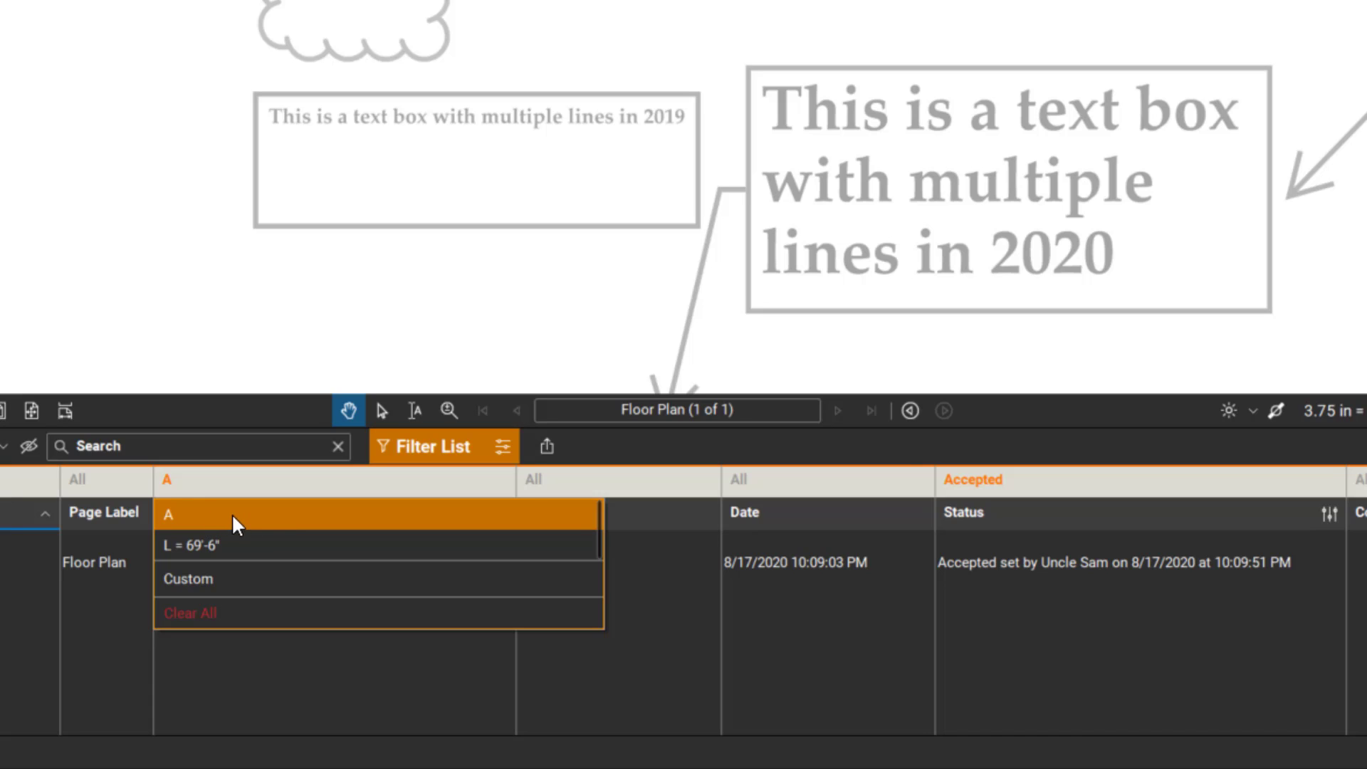
left_click(268, 514)
left_click(272, 518)
Filter the Status column to Accepted only, then open and close the Save Filter options.
left_click(1092, 484)
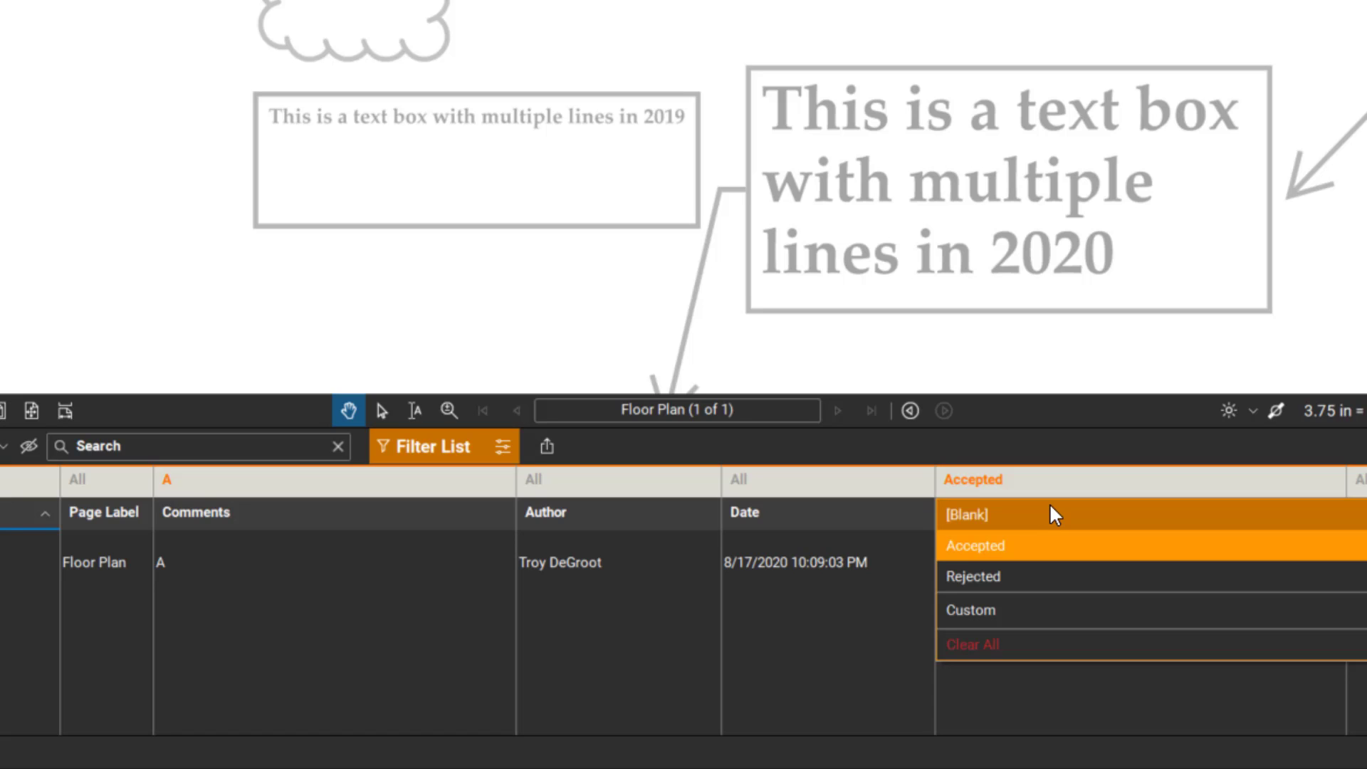
left_click(1071, 545)
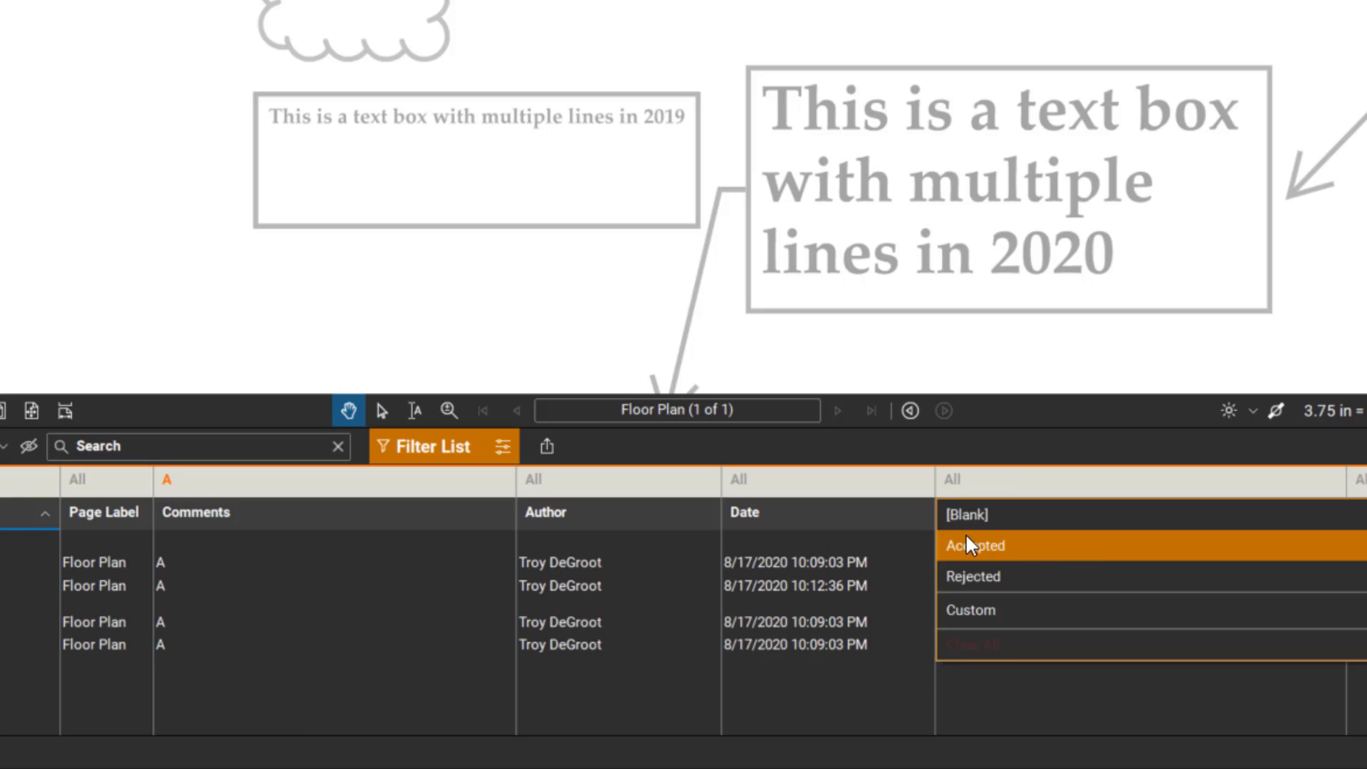
left_click(630, 690)
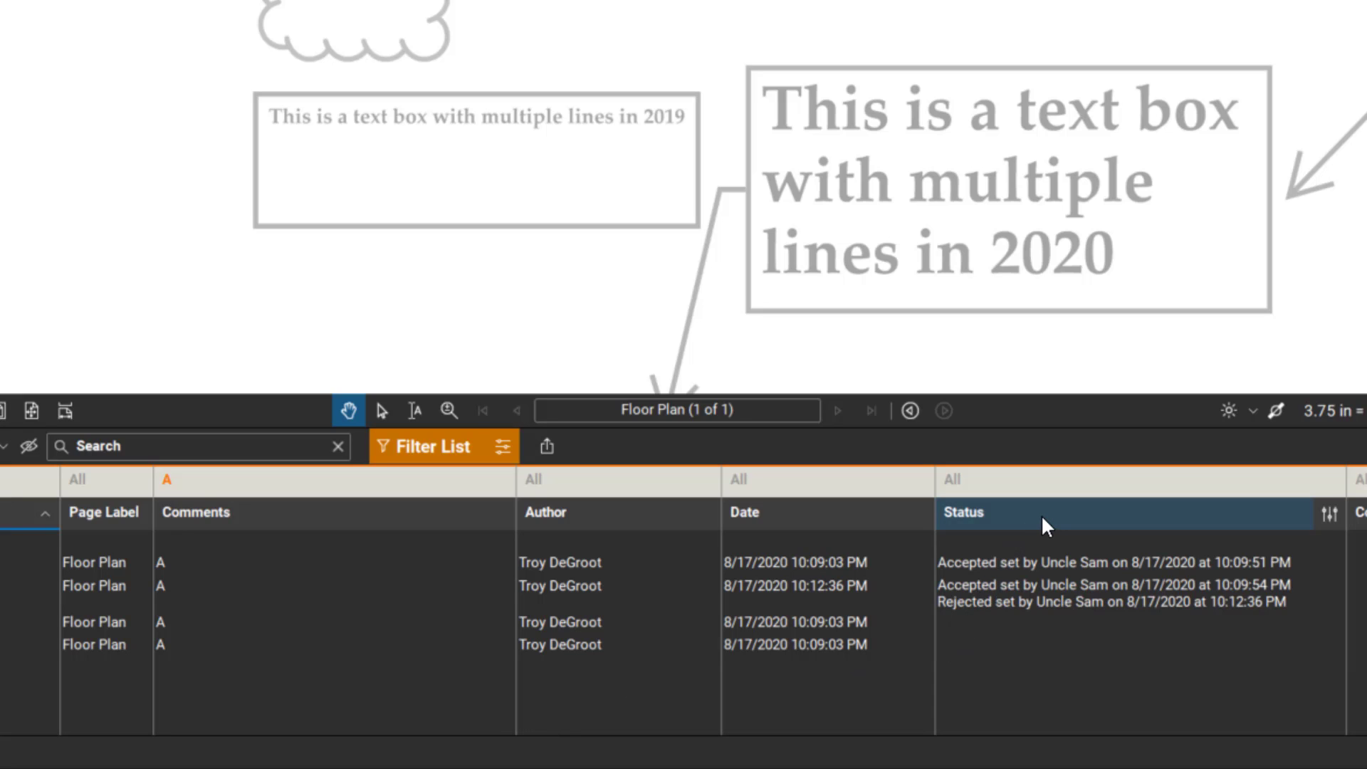
left_click(1054, 480)
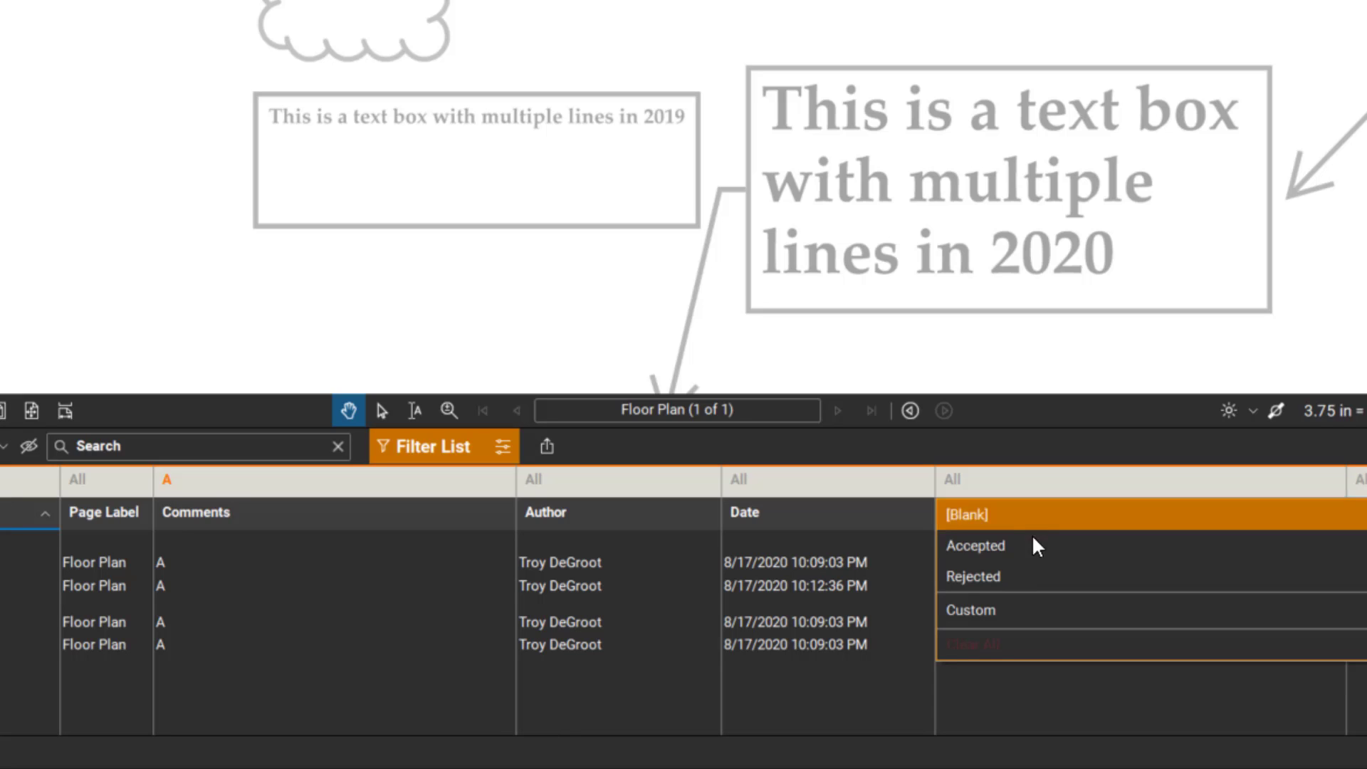
left_click(1019, 545)
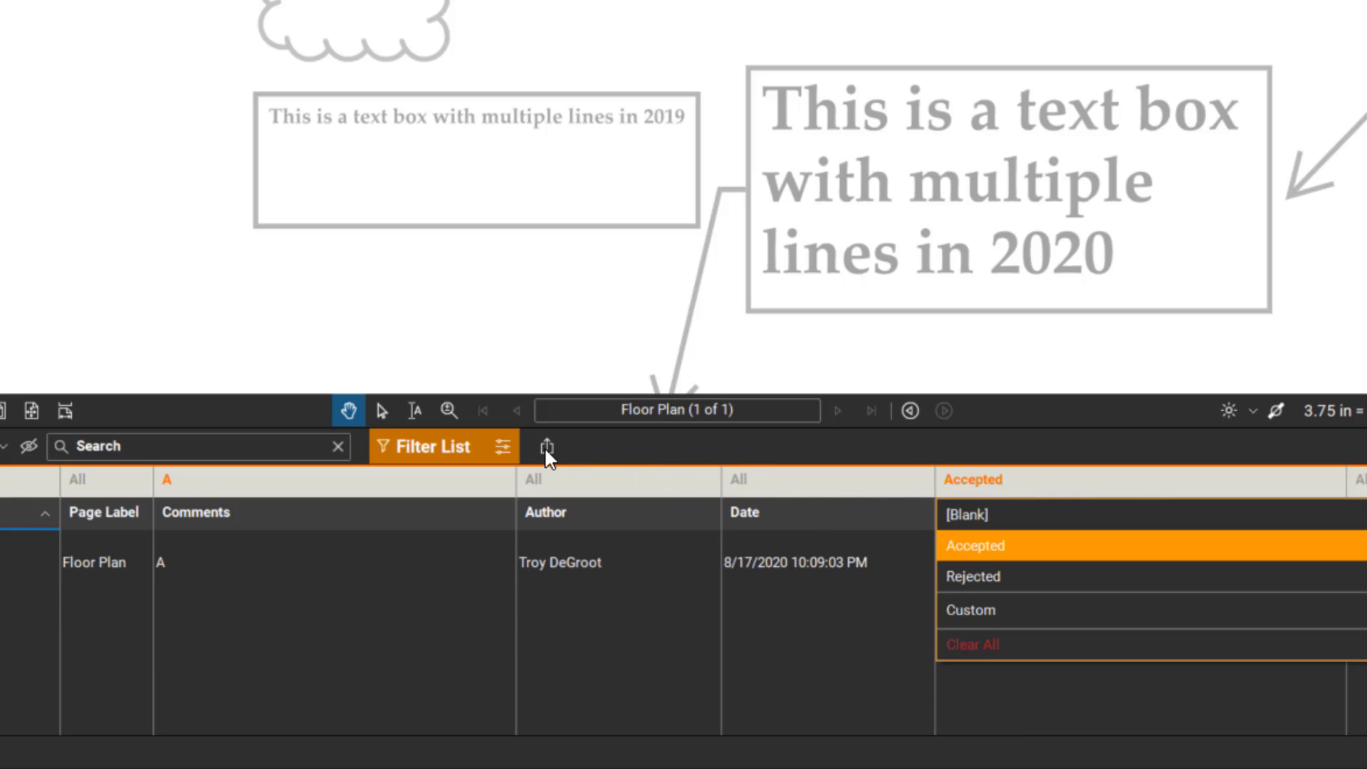
left_click(502, 447)
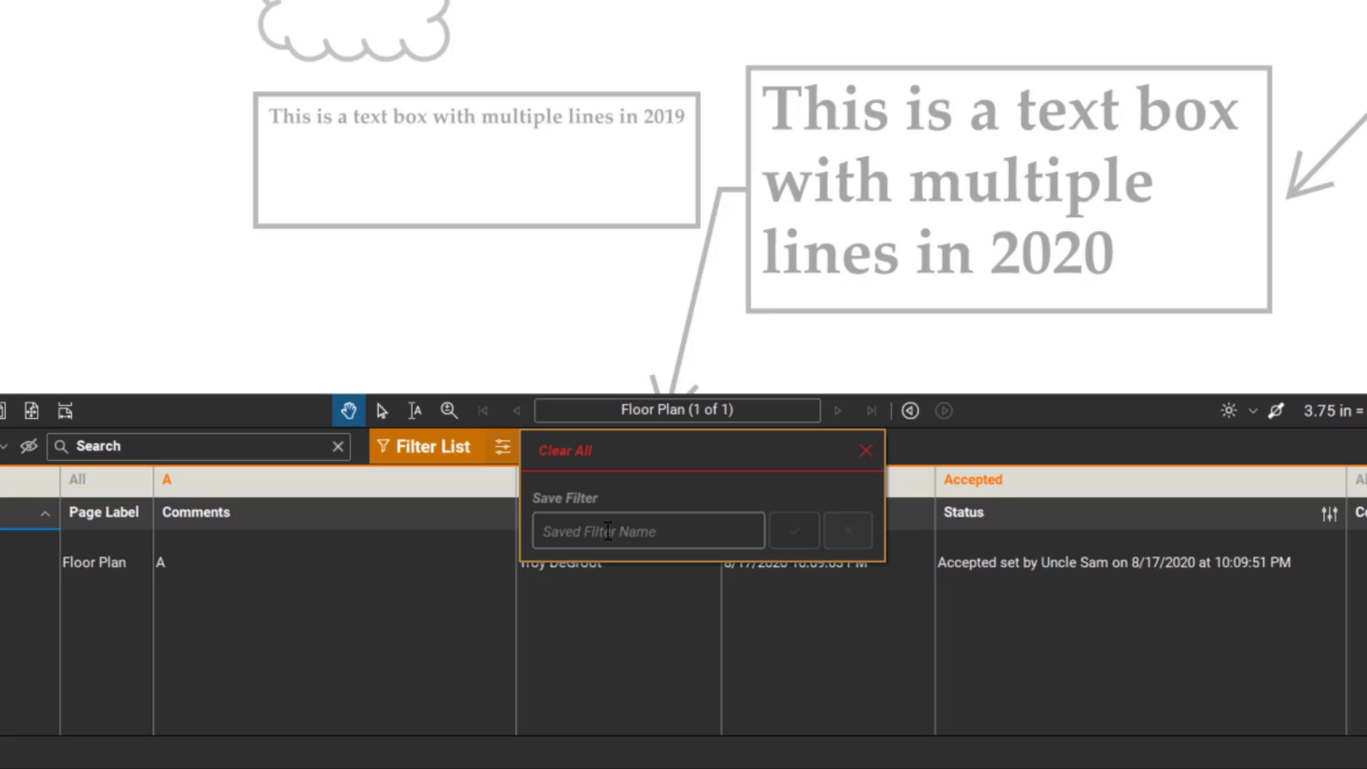
left_click(958, 442)
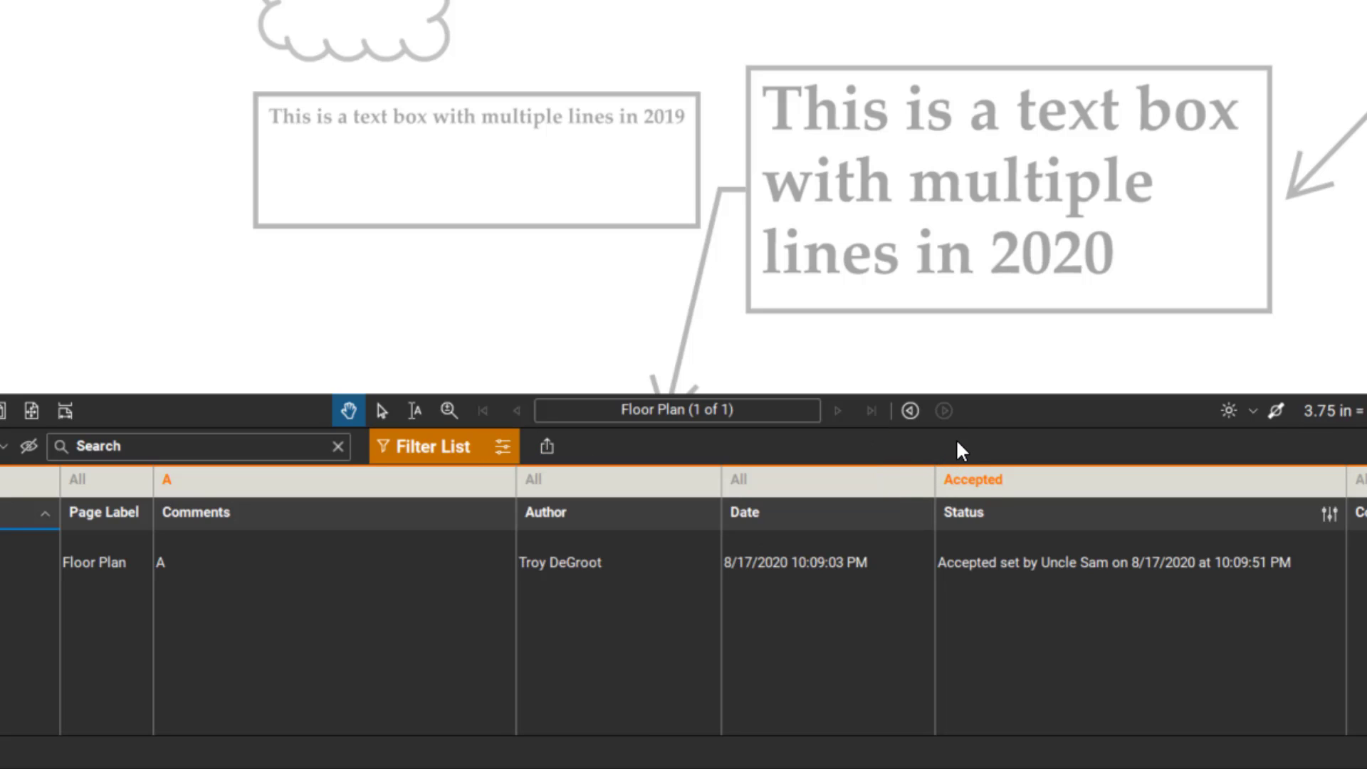
left_click(1020, 484)
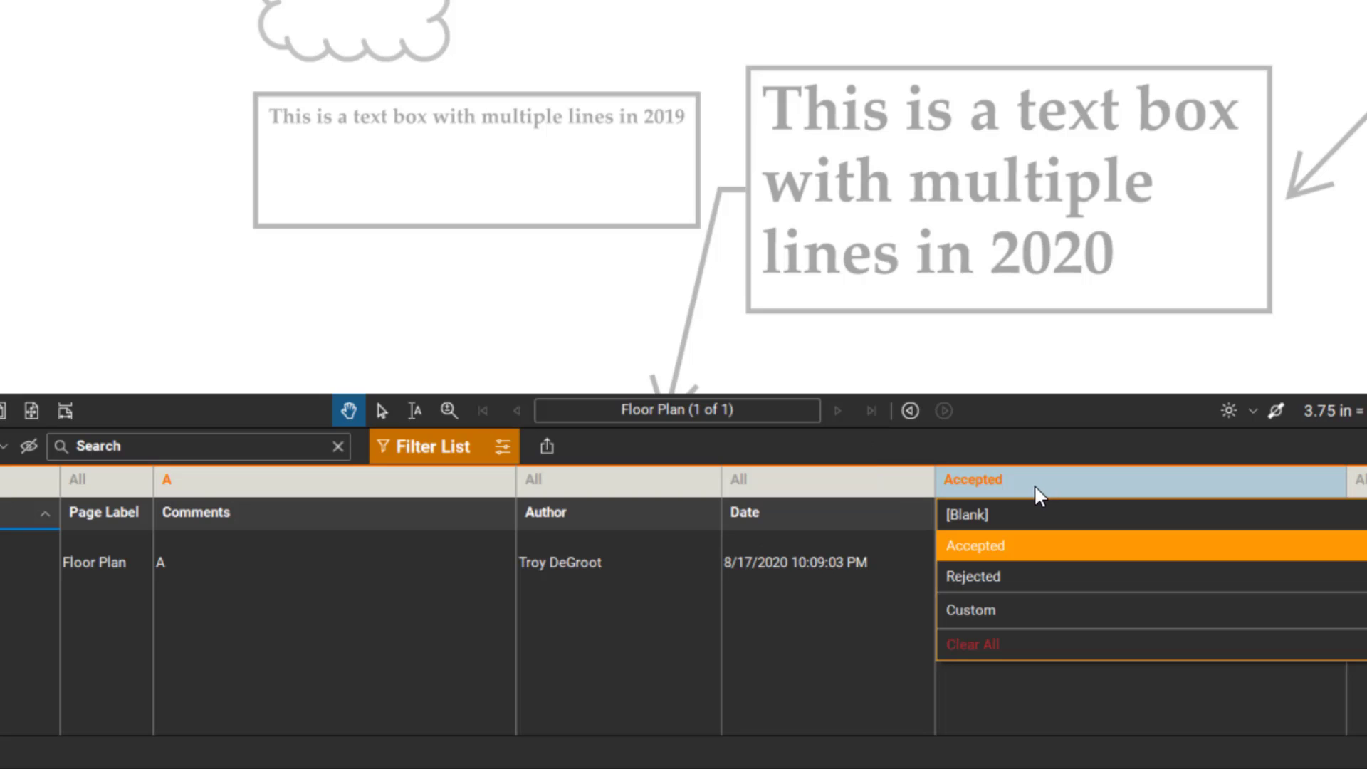
Apply a custom Status filter with the rule equals and the value Accepted.
left_click(1011, 609)
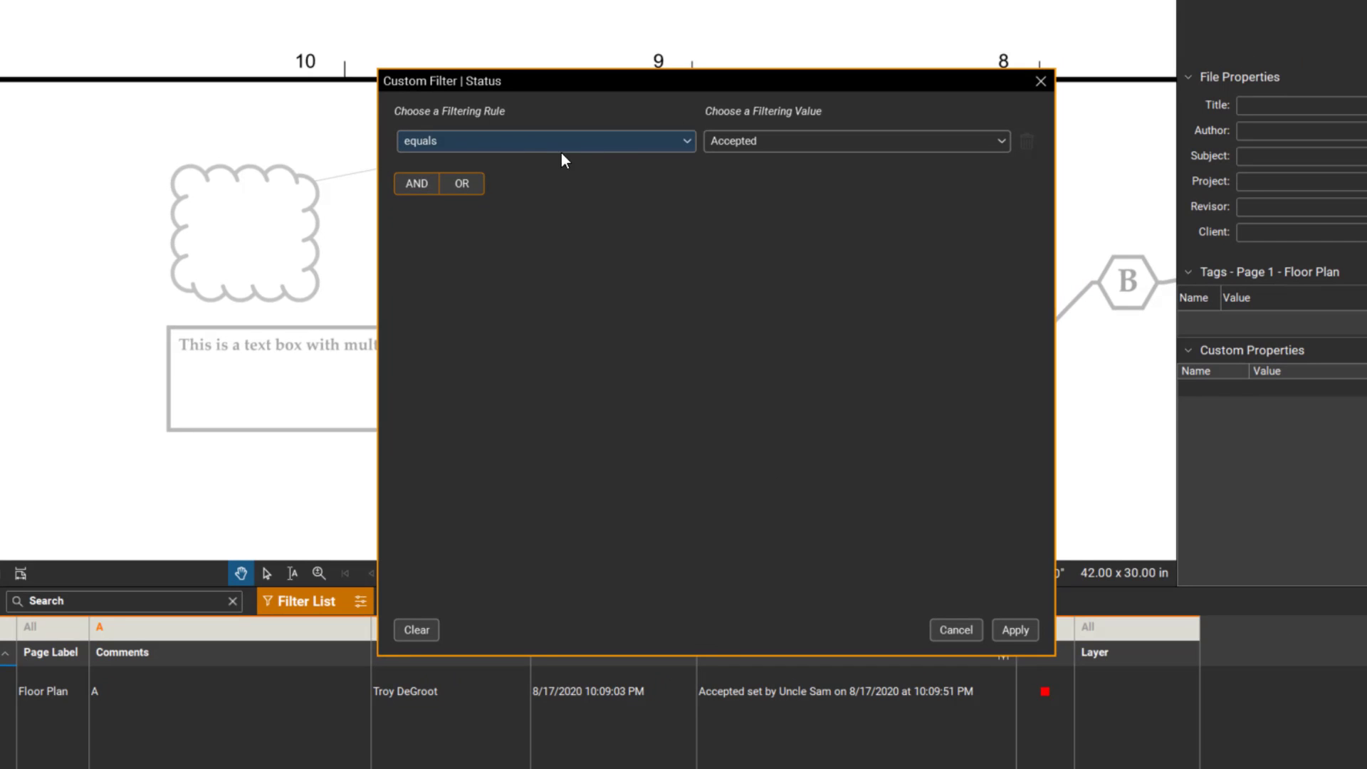
left_click(687, 142)
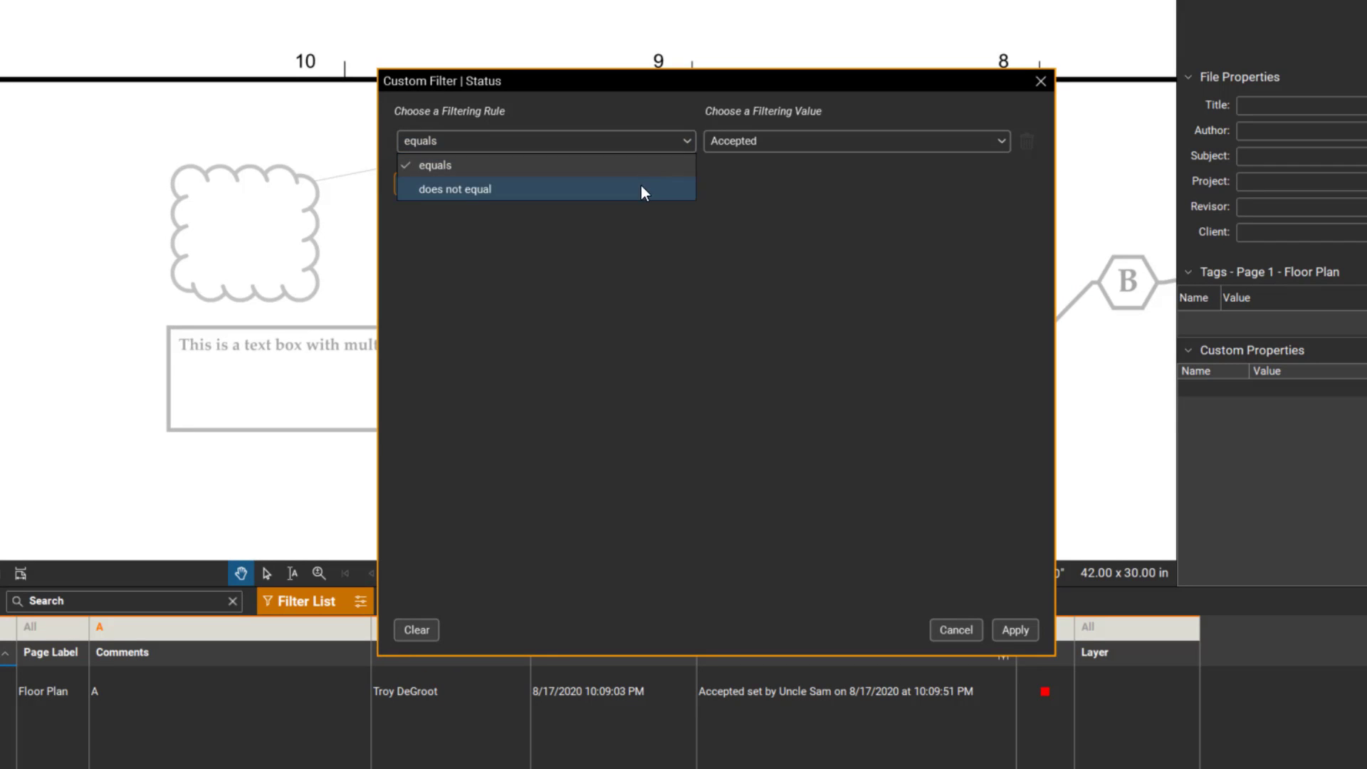
left_click(997, 141)
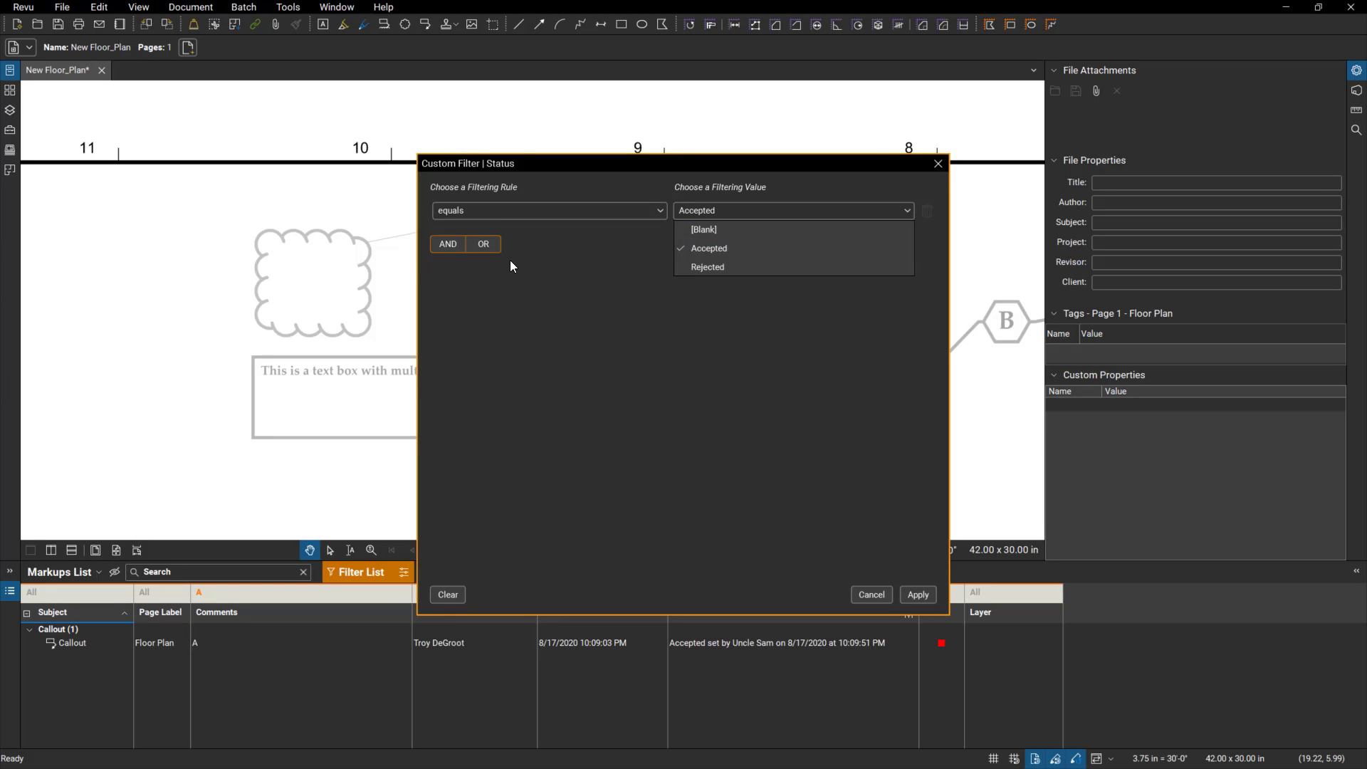
left_click(581, 268)
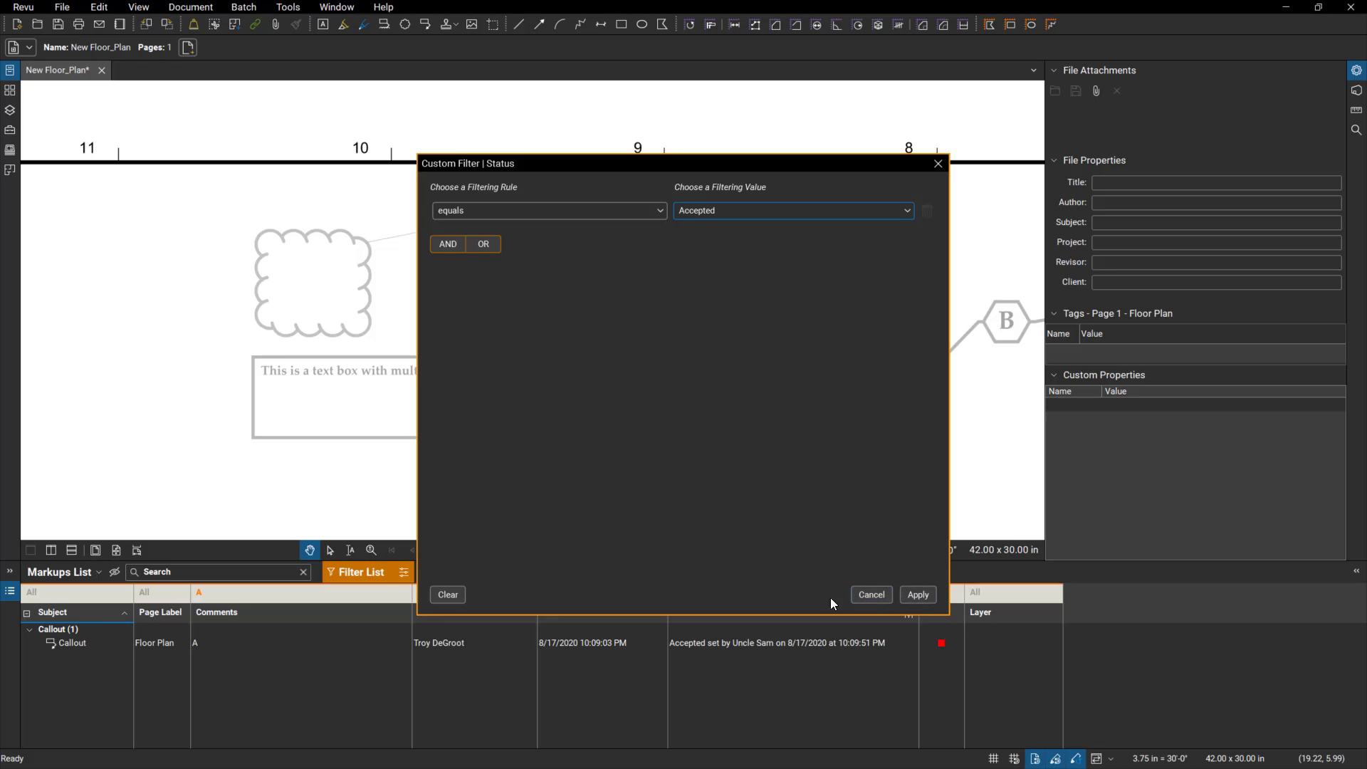
left_click(879, 596)
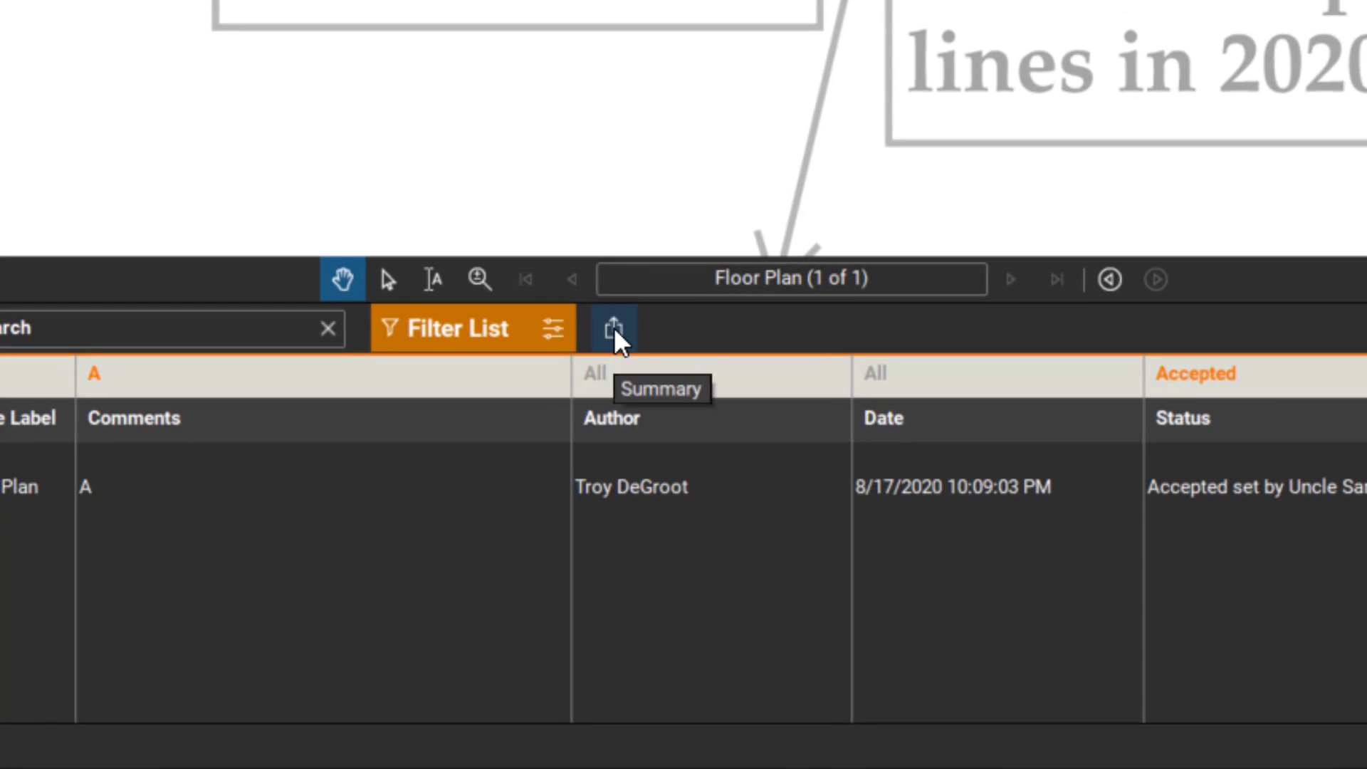
Open and cancel the PDF markup summary and its layout options, then choose CSV Summary.
left_click(614, 333)
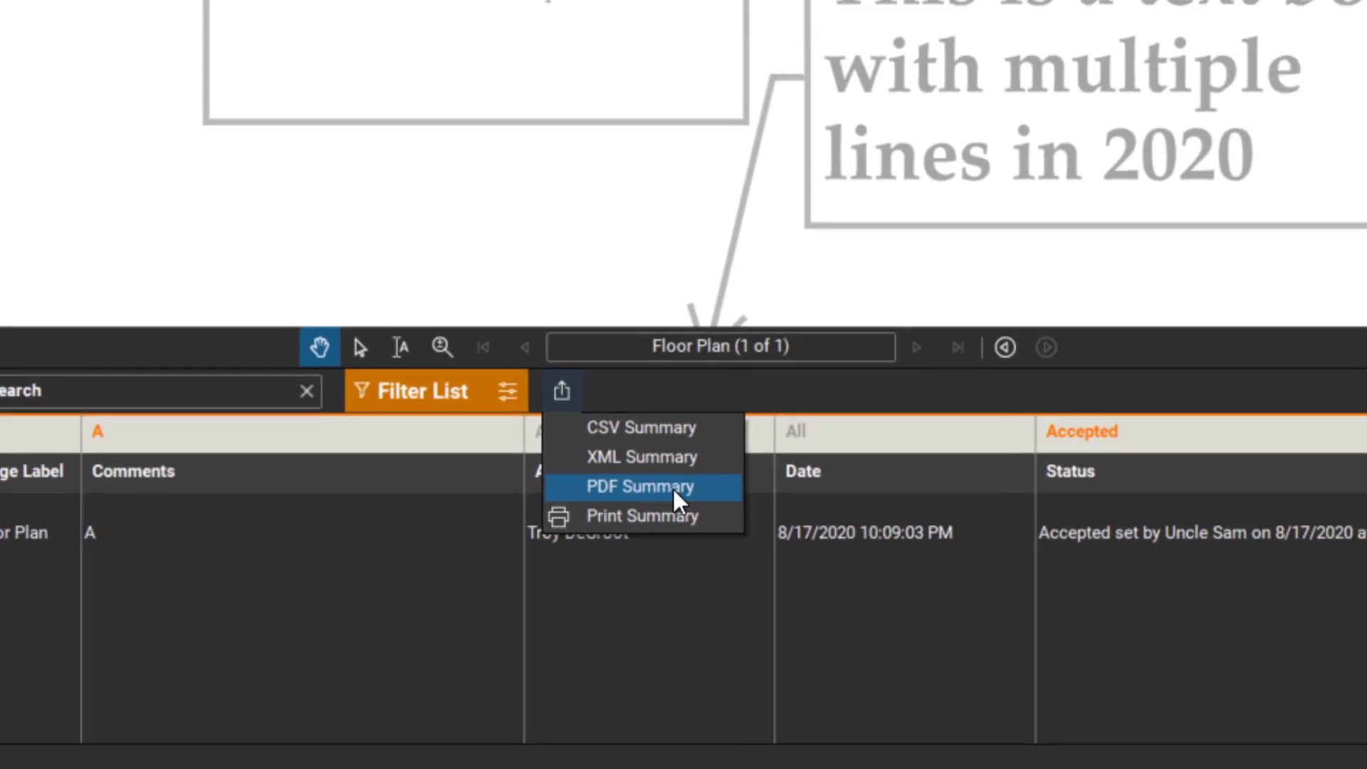
left_click(737, 437)
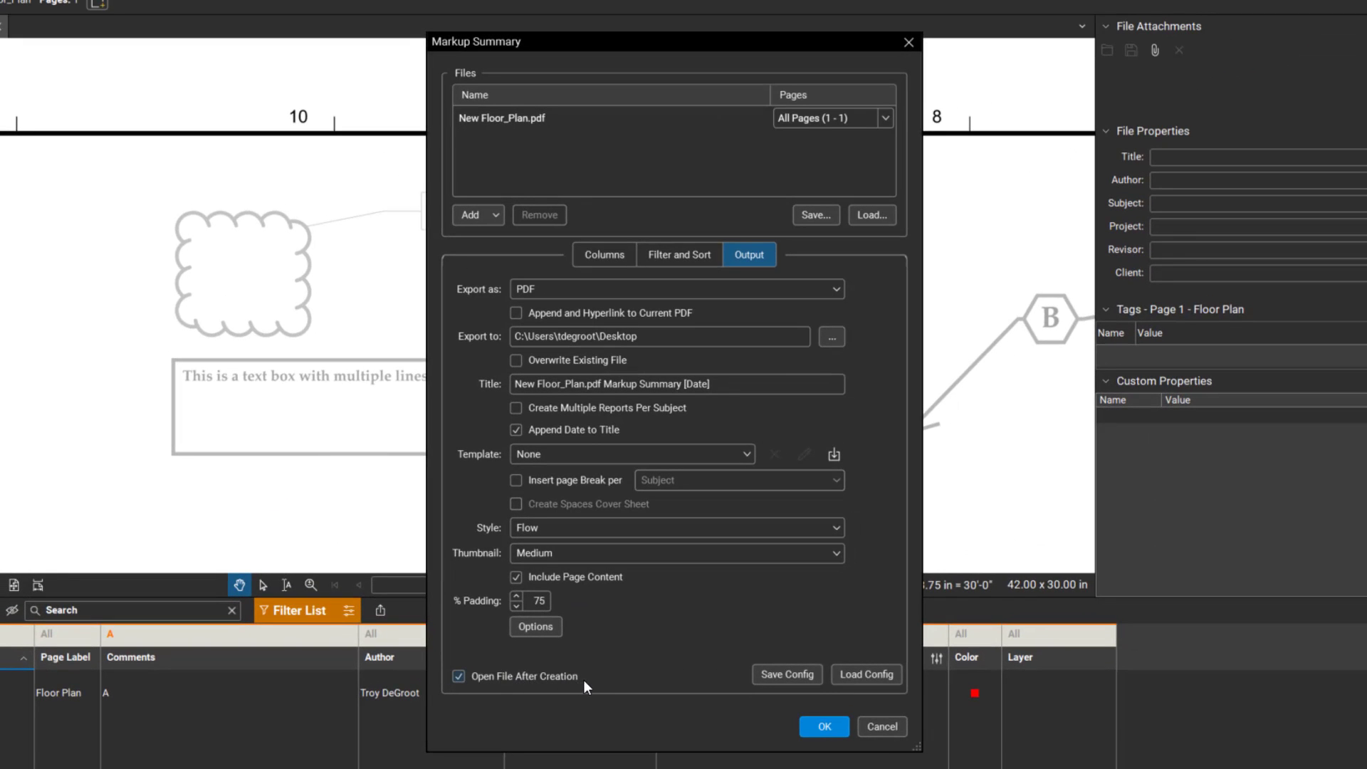
left_click(544, 628)
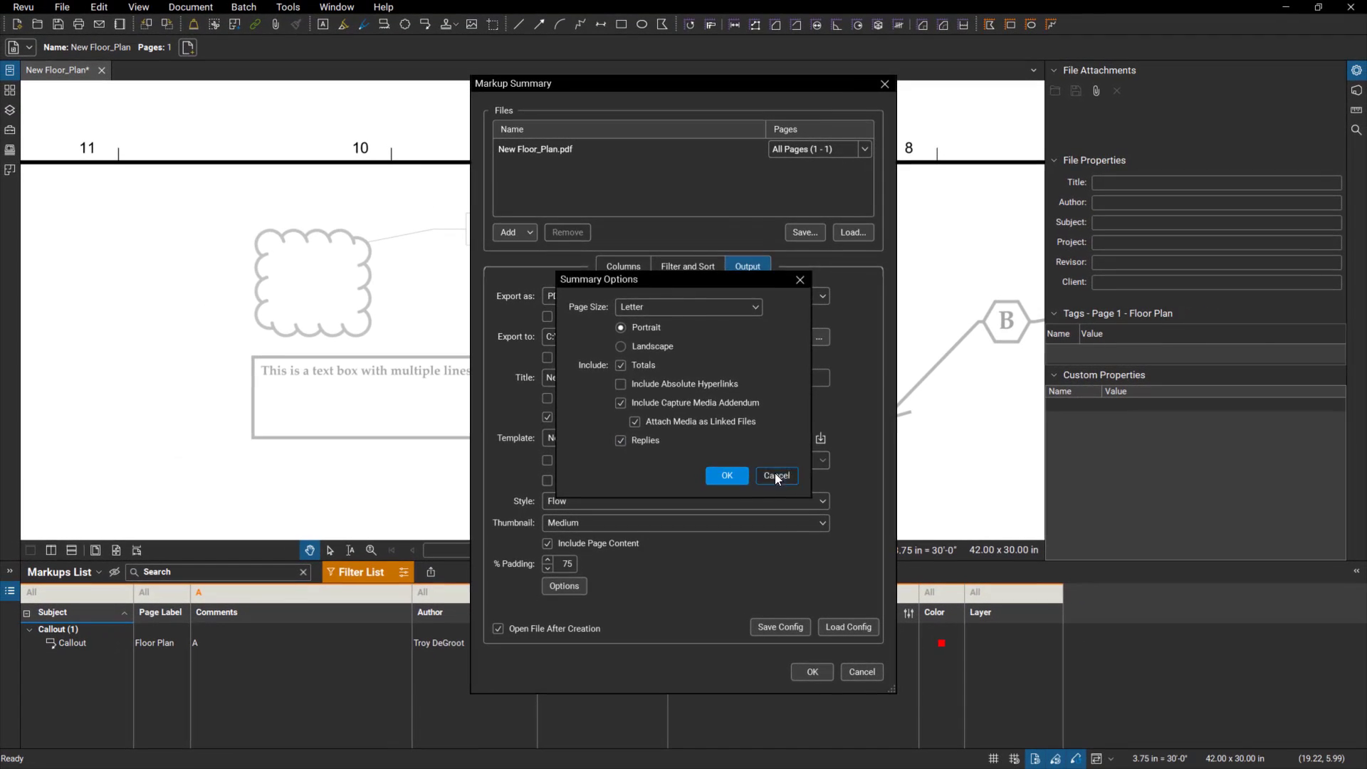
left_click(775, 475)
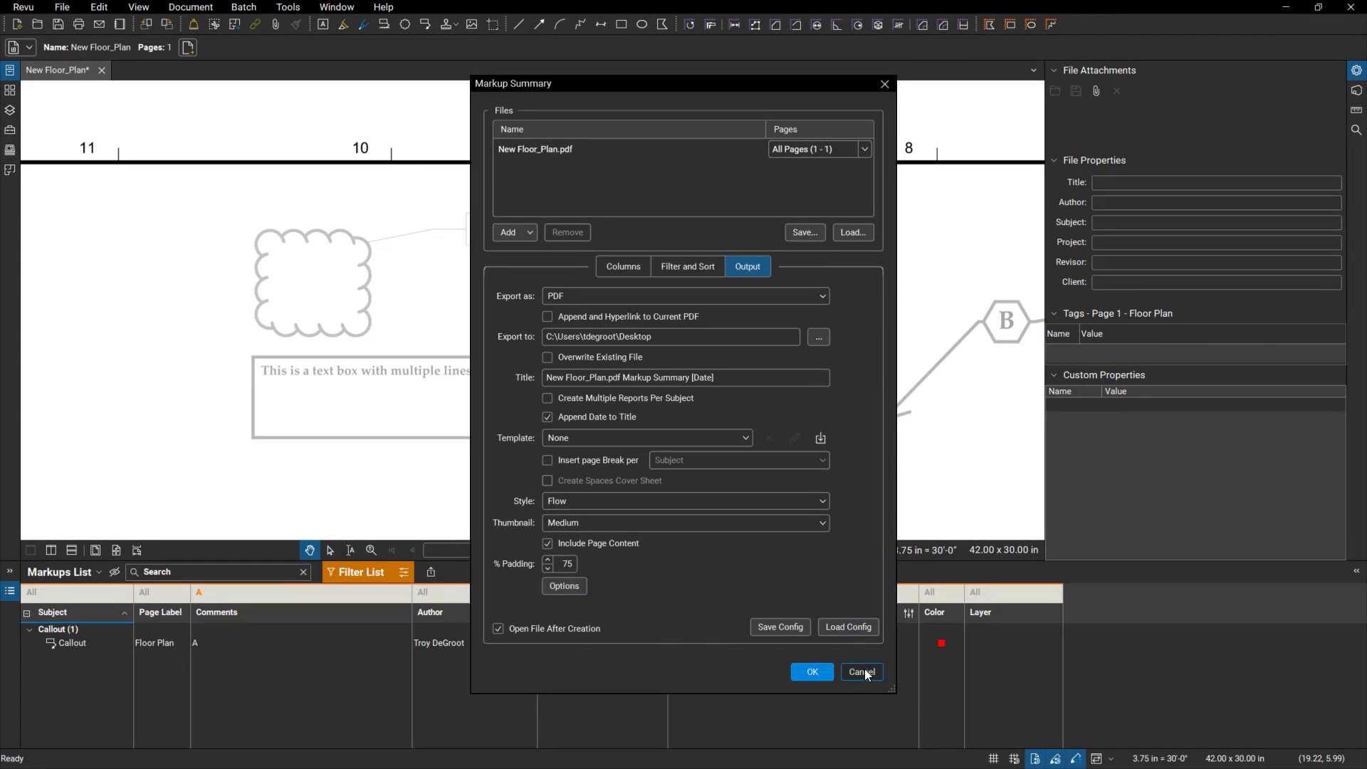
left_click(860, 671)
left_click(432, 572)
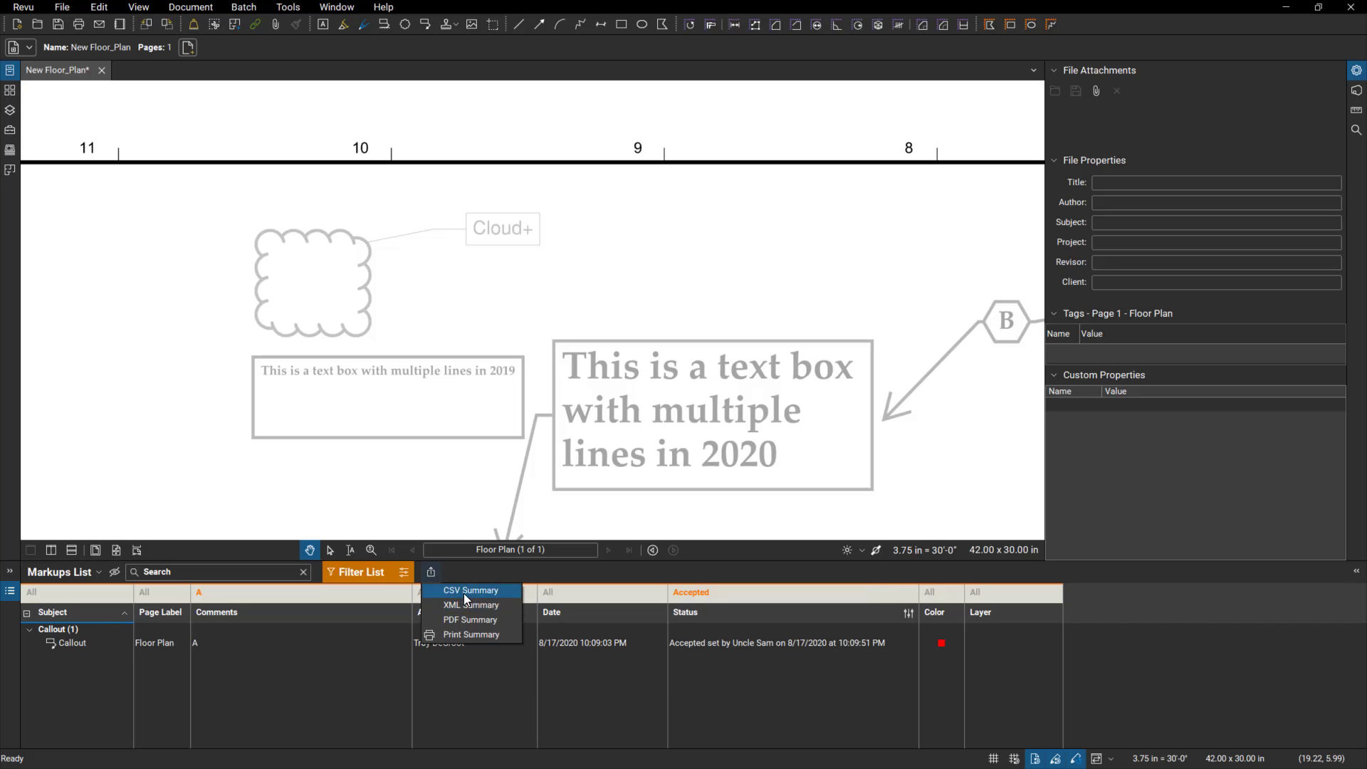
left_click(463, 592)
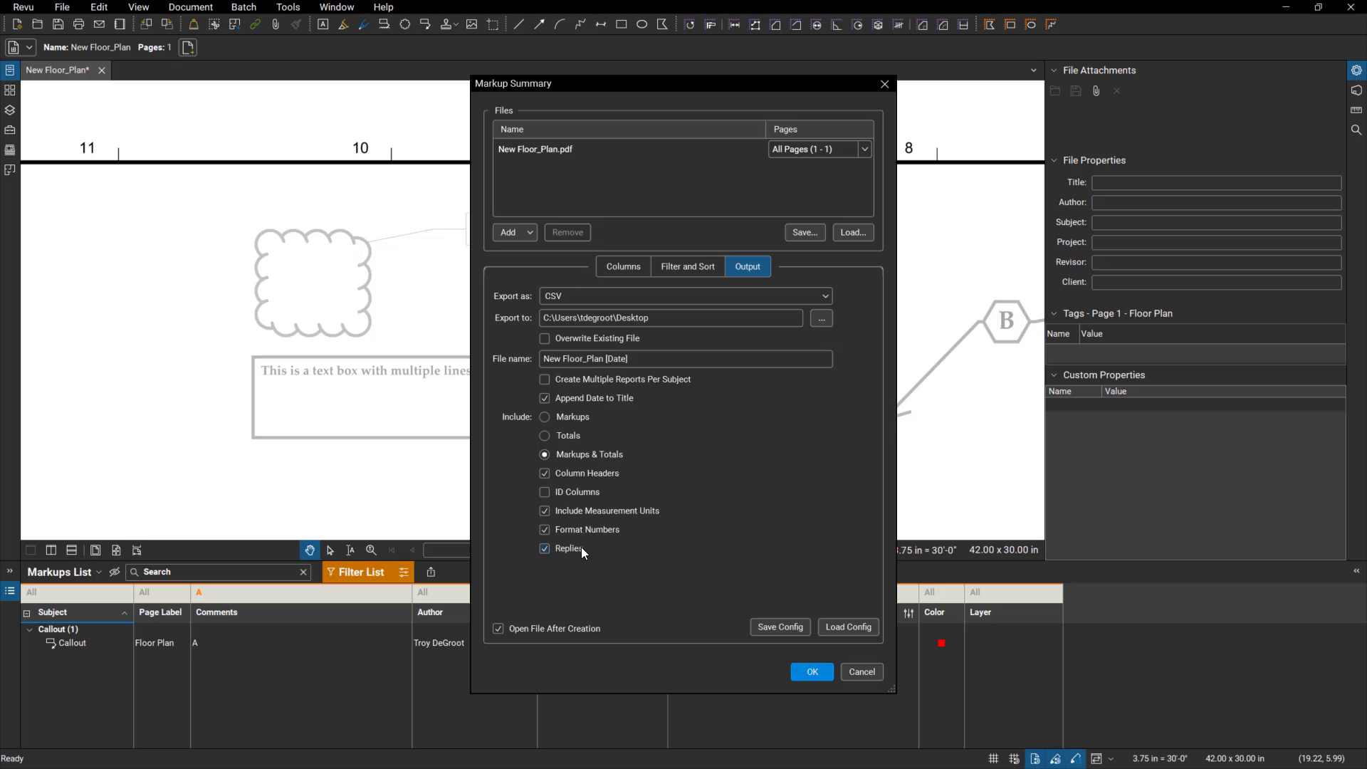
Cancel the CSV summary, hide the Markups List, and open Demo Project from Studio Projects.
left_click(861, 673)
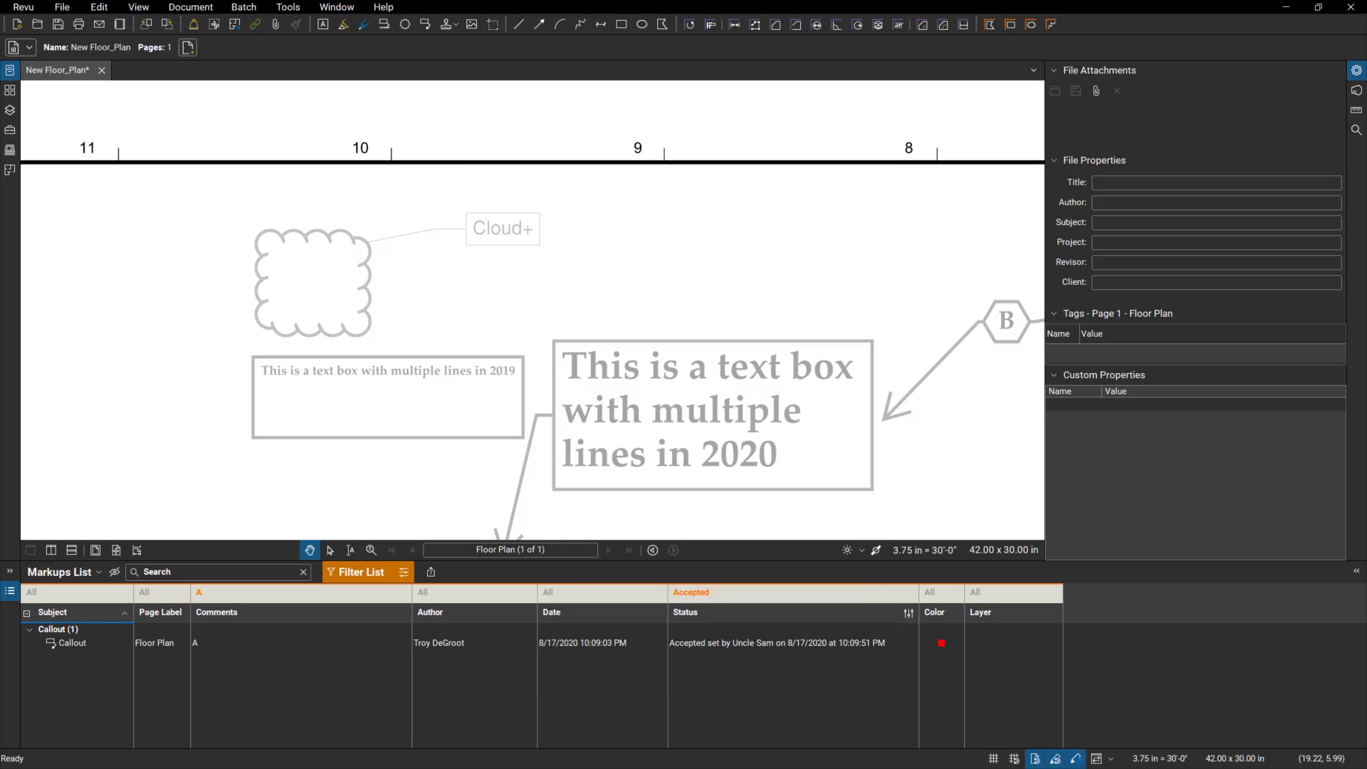
key("alt+l")
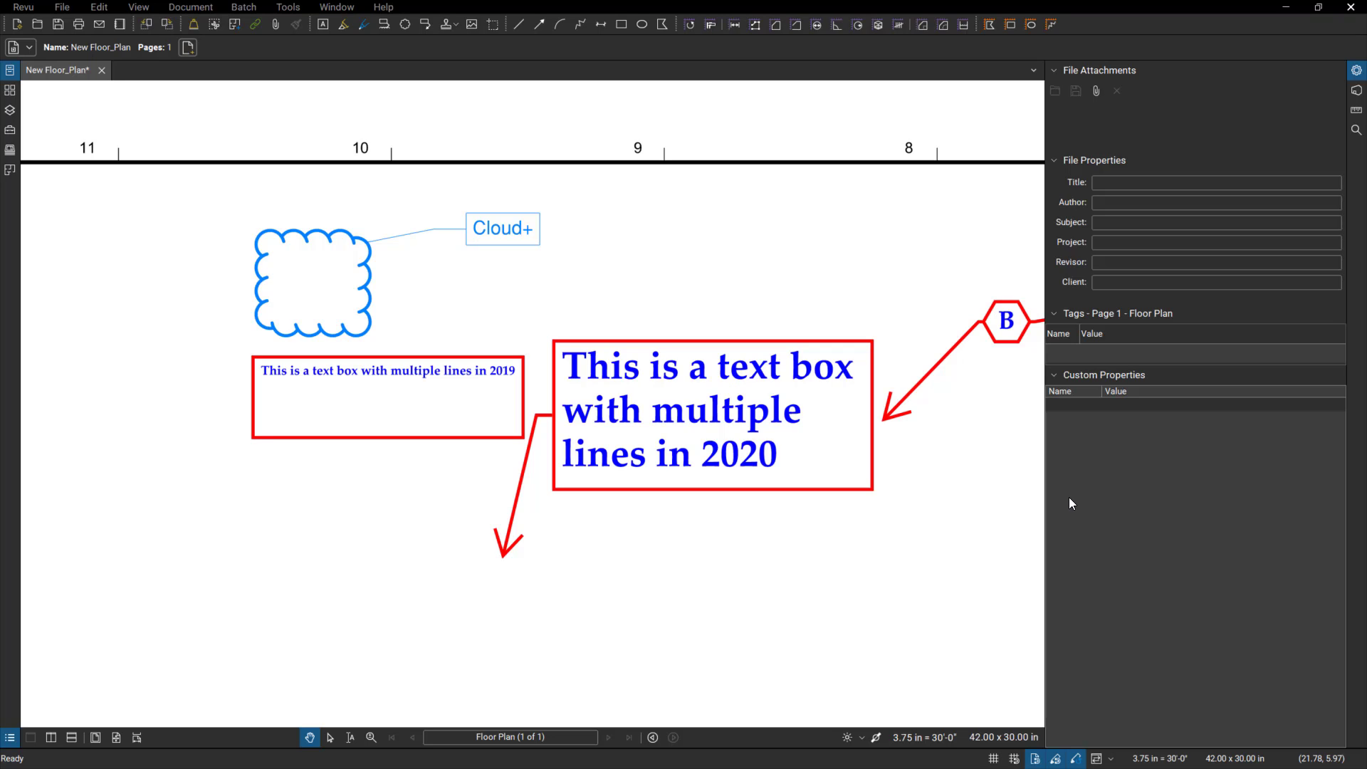
left_click(1357, 93)
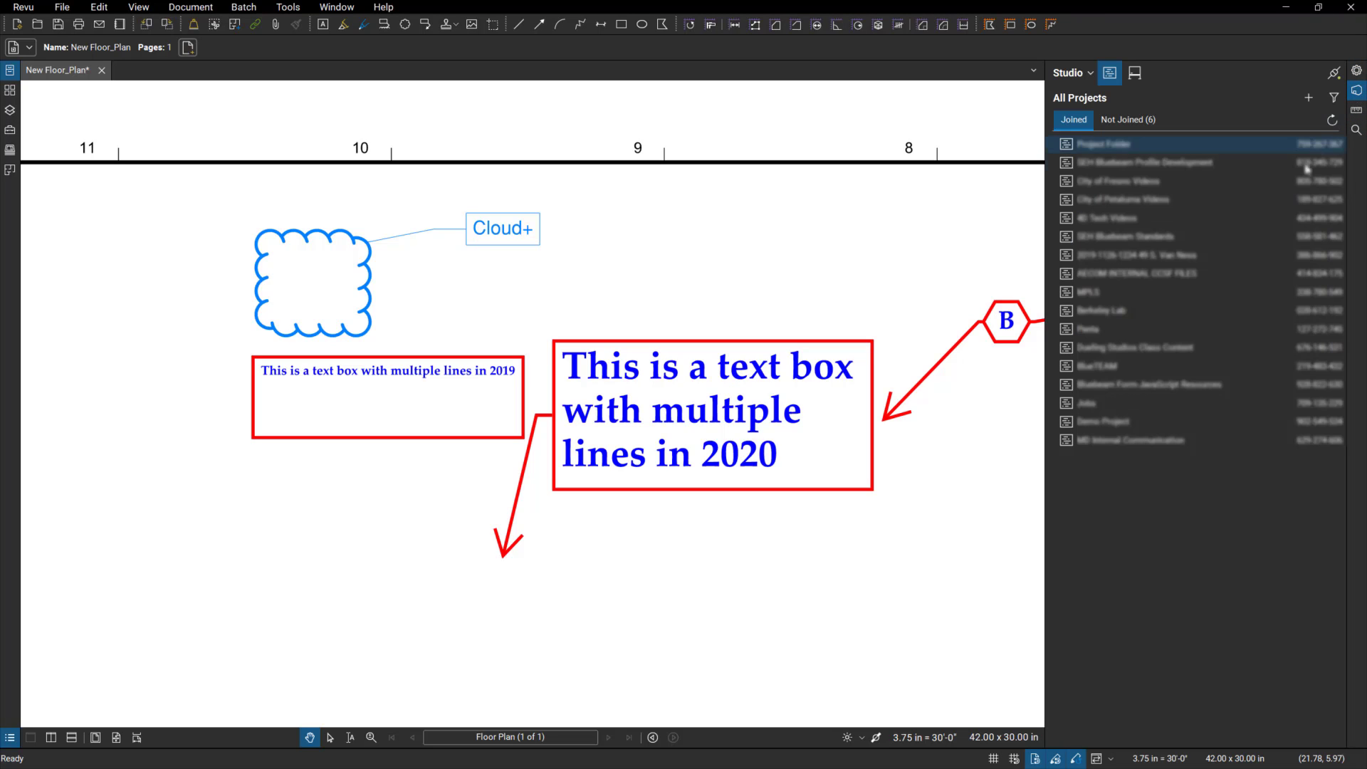
double_click(1118, 424)
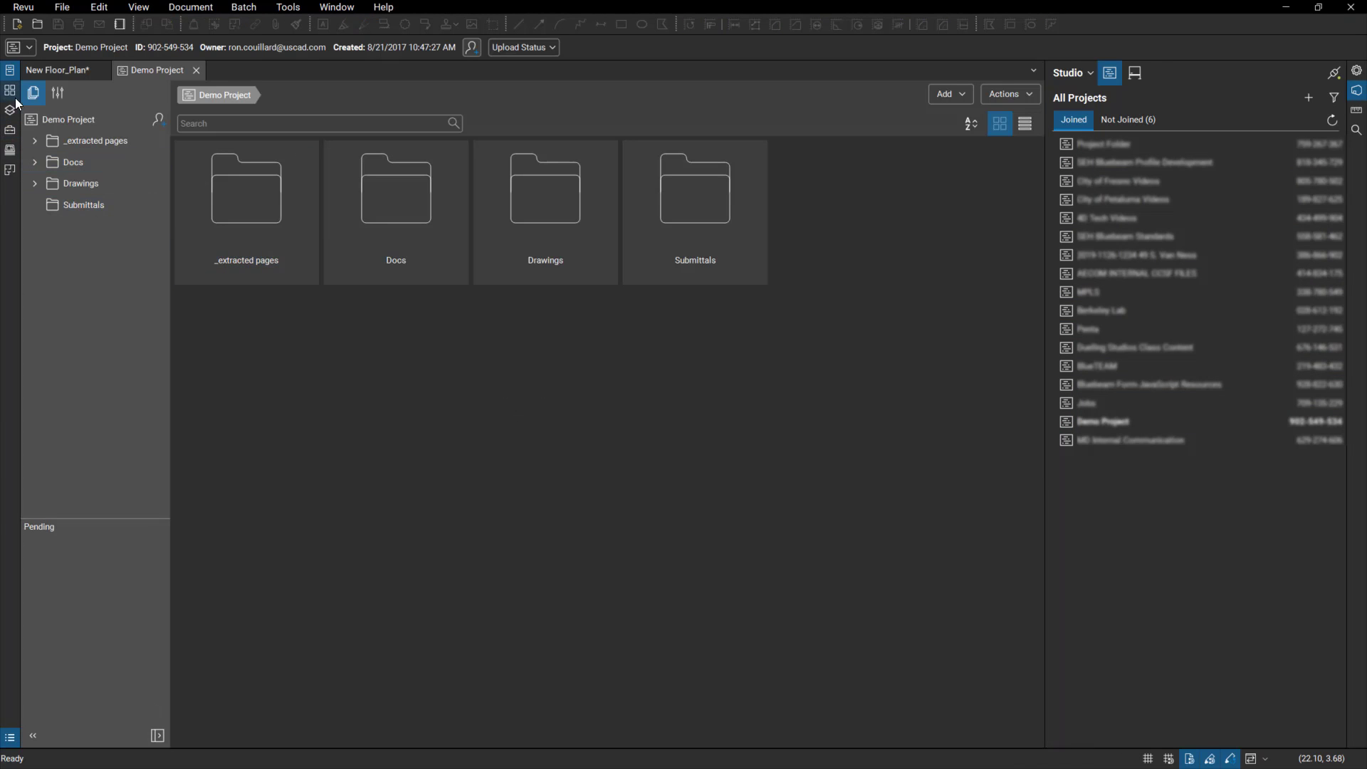
Open the Demo Project settings and review its User Access tab.
left_click(58, 95)
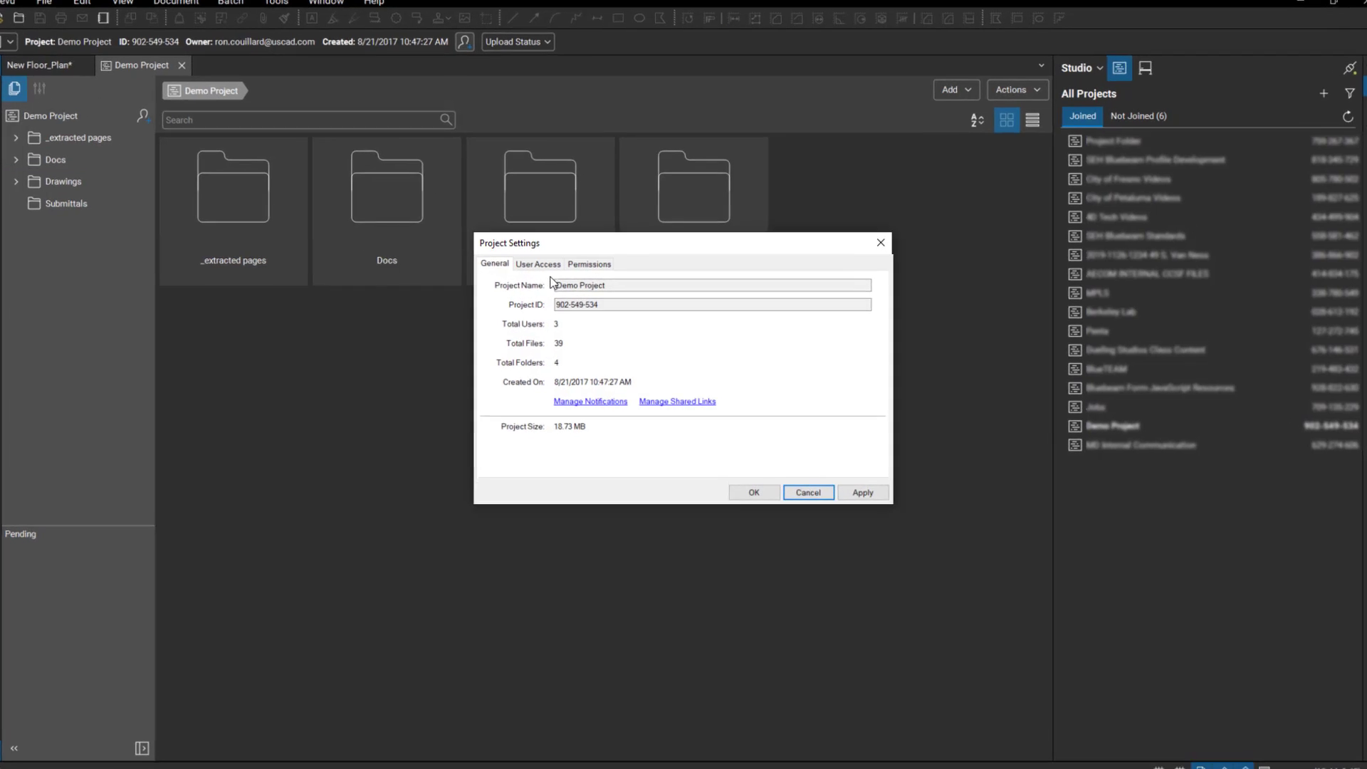
left_click(449, 269)
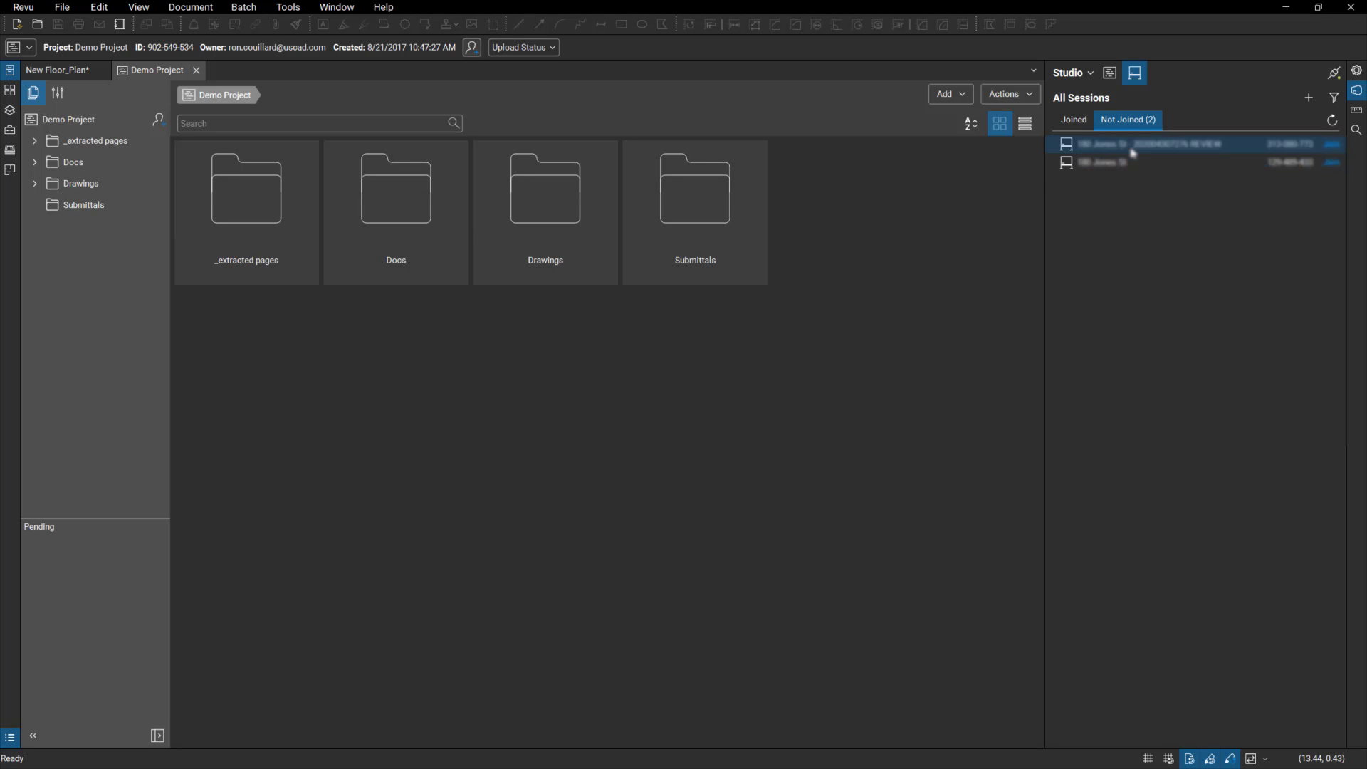
Check joined sessions, then list the six Studio projects under Not Joined.
left_click(1080, 122)
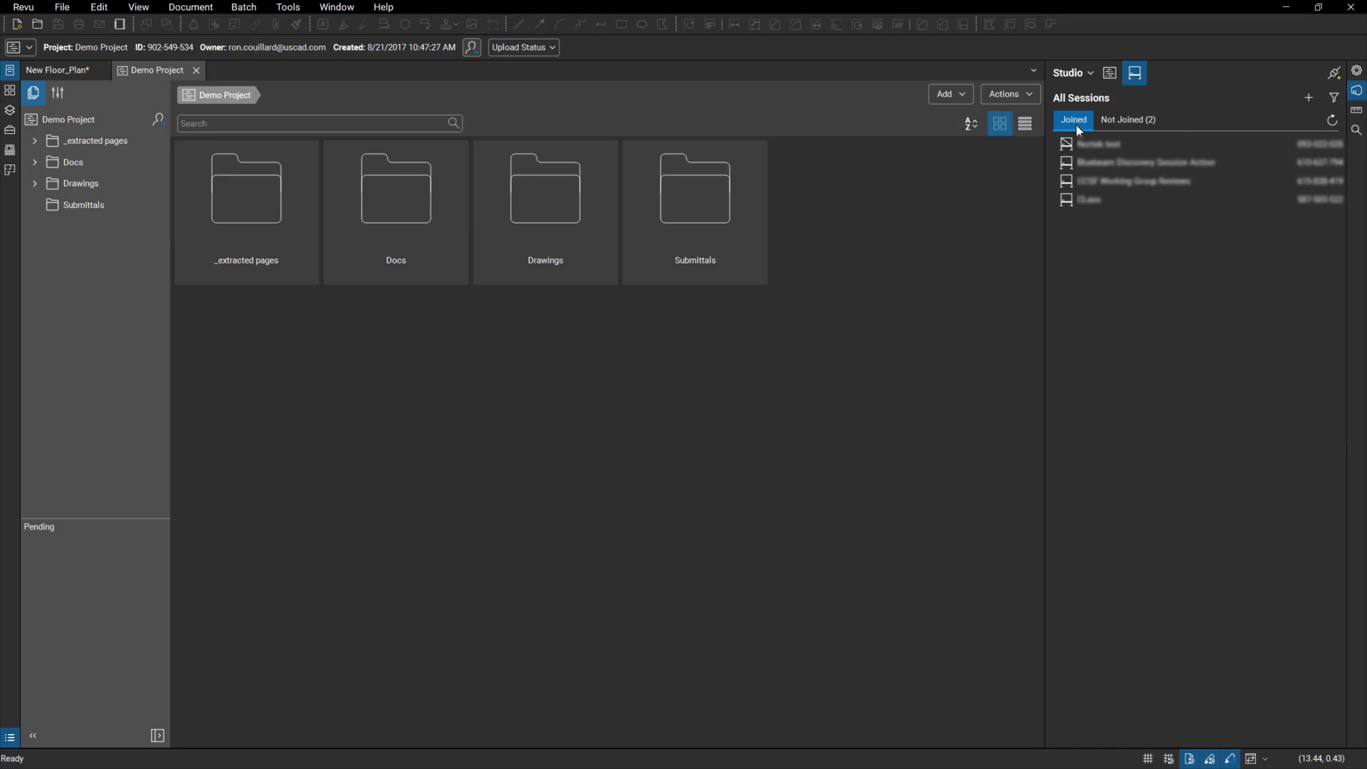
left_click(1109, 73)
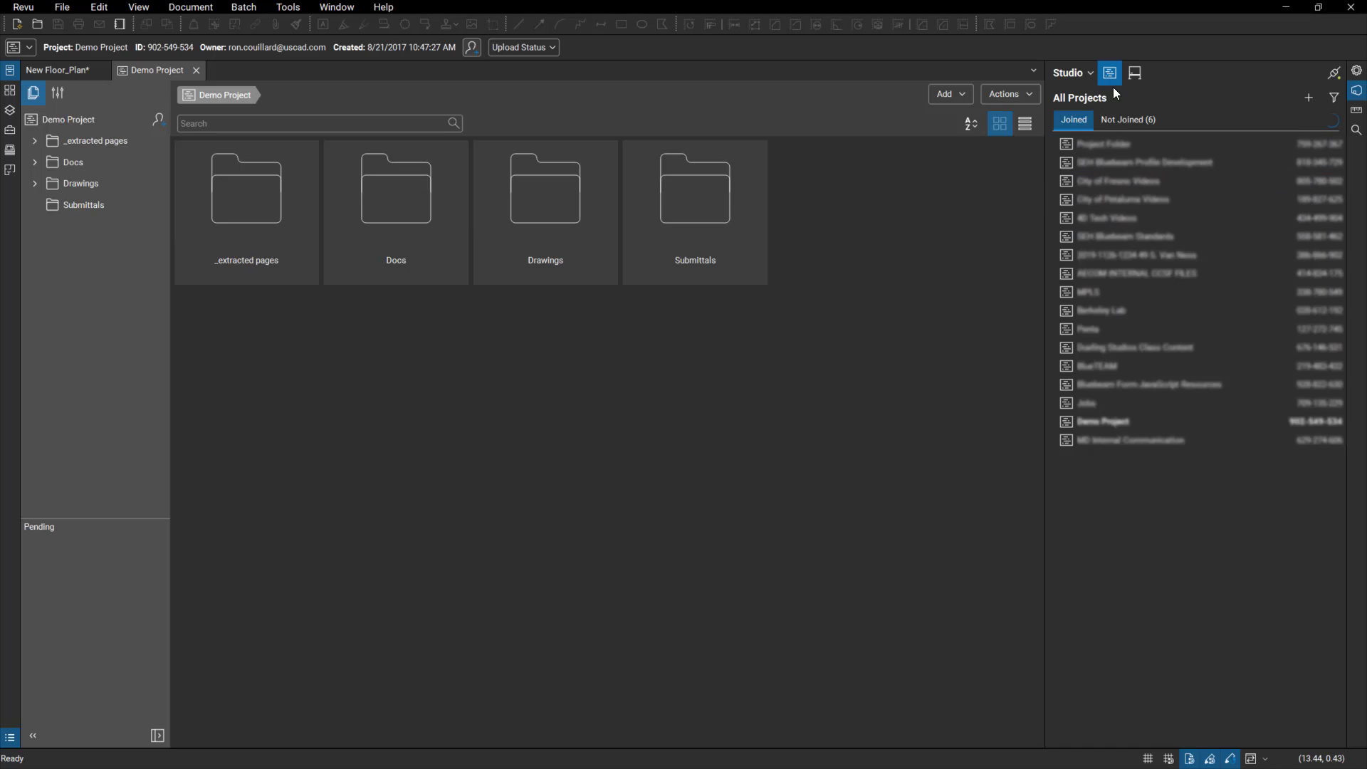
left_click(1124, 125)
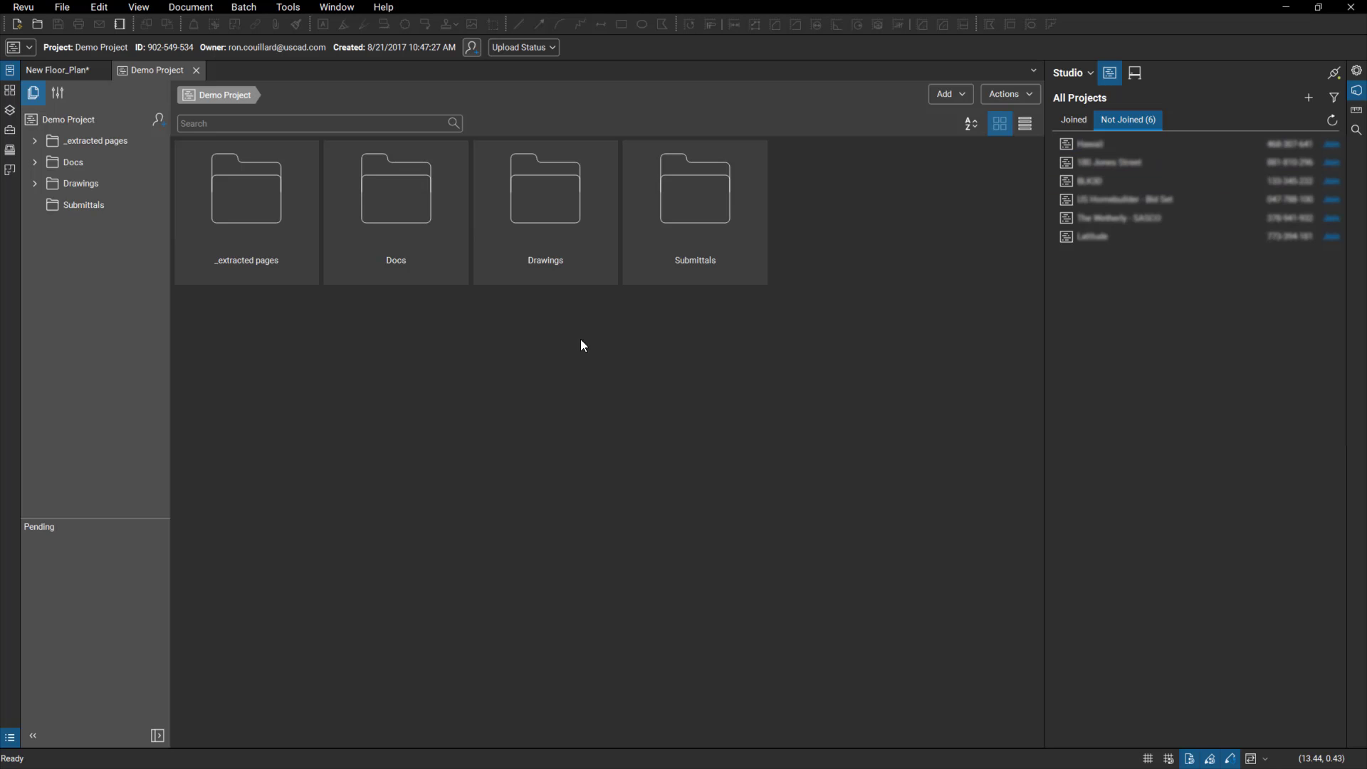
Create a new Studio session named 'Revu 20'.
left_click(1135, 74)
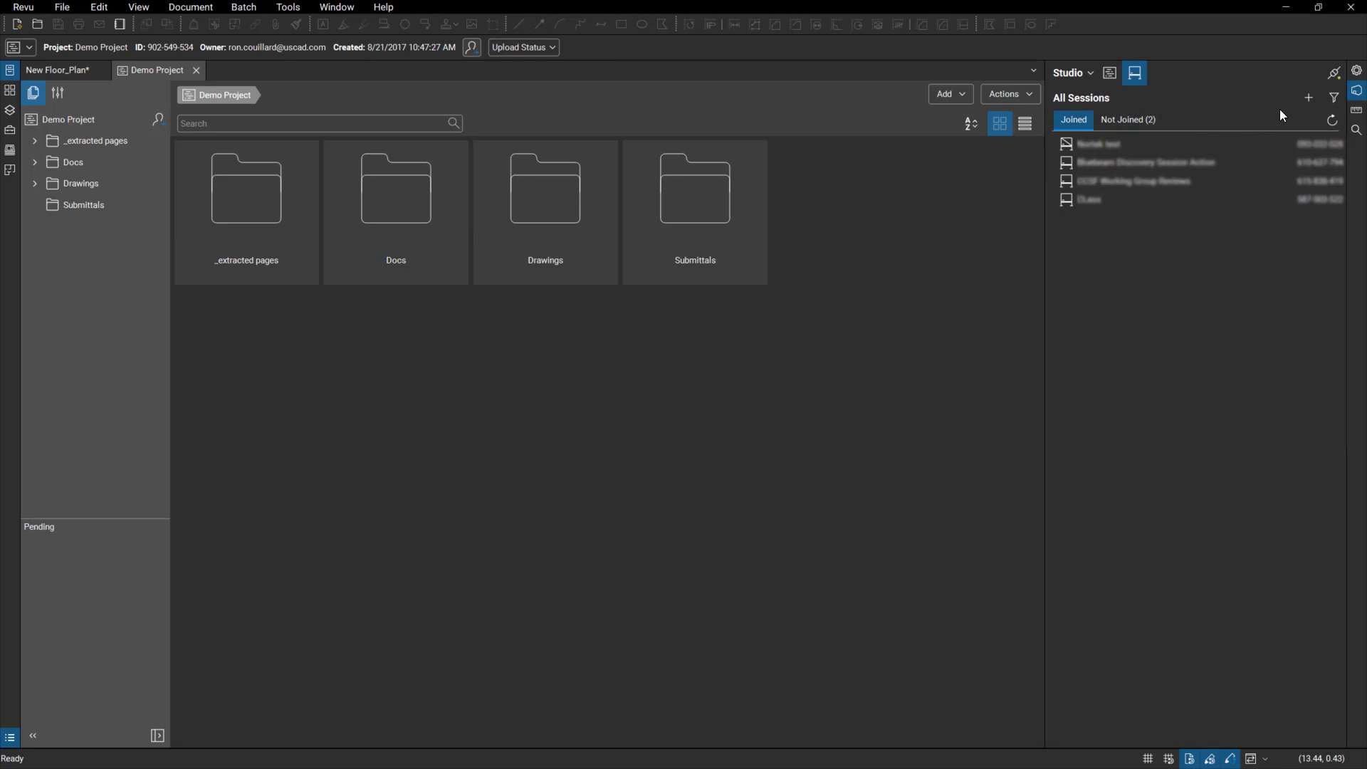
left_click(1310, 100)
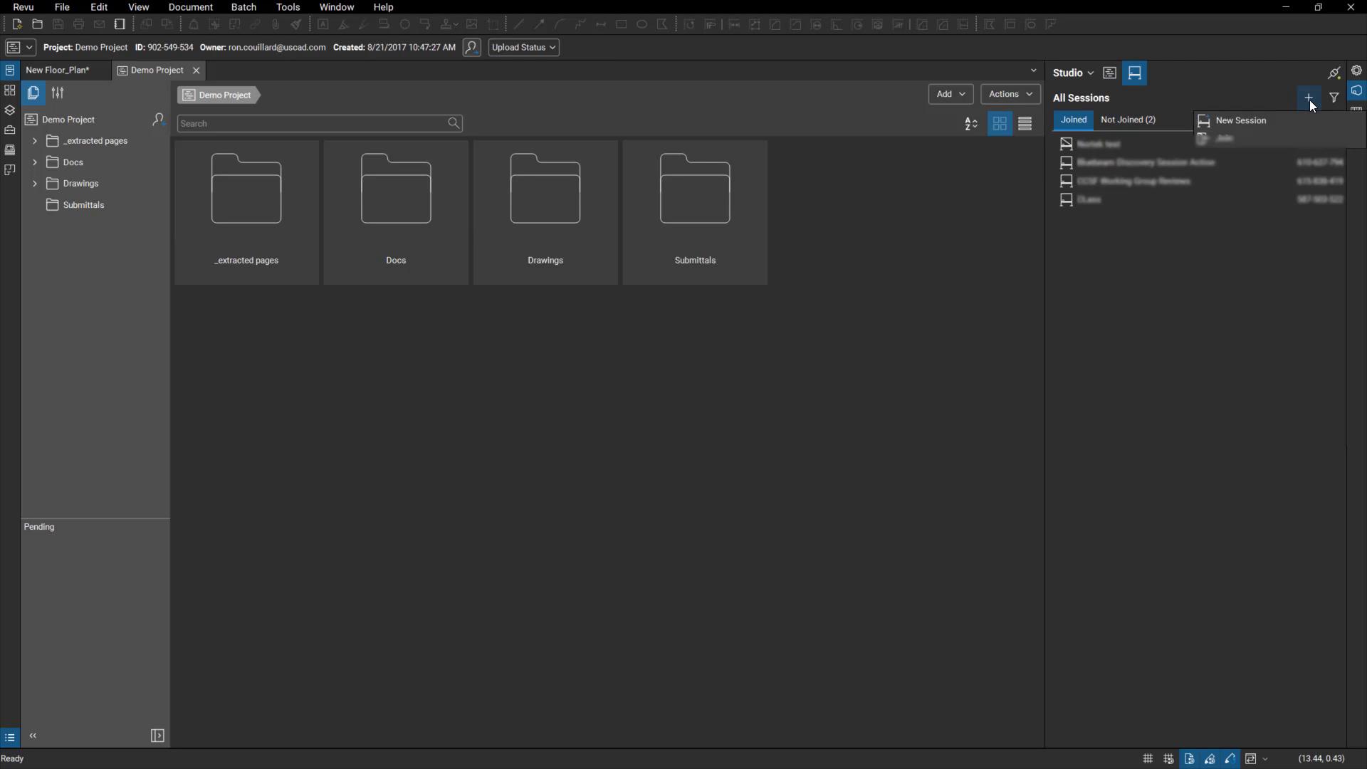
left_click(1255, 121)
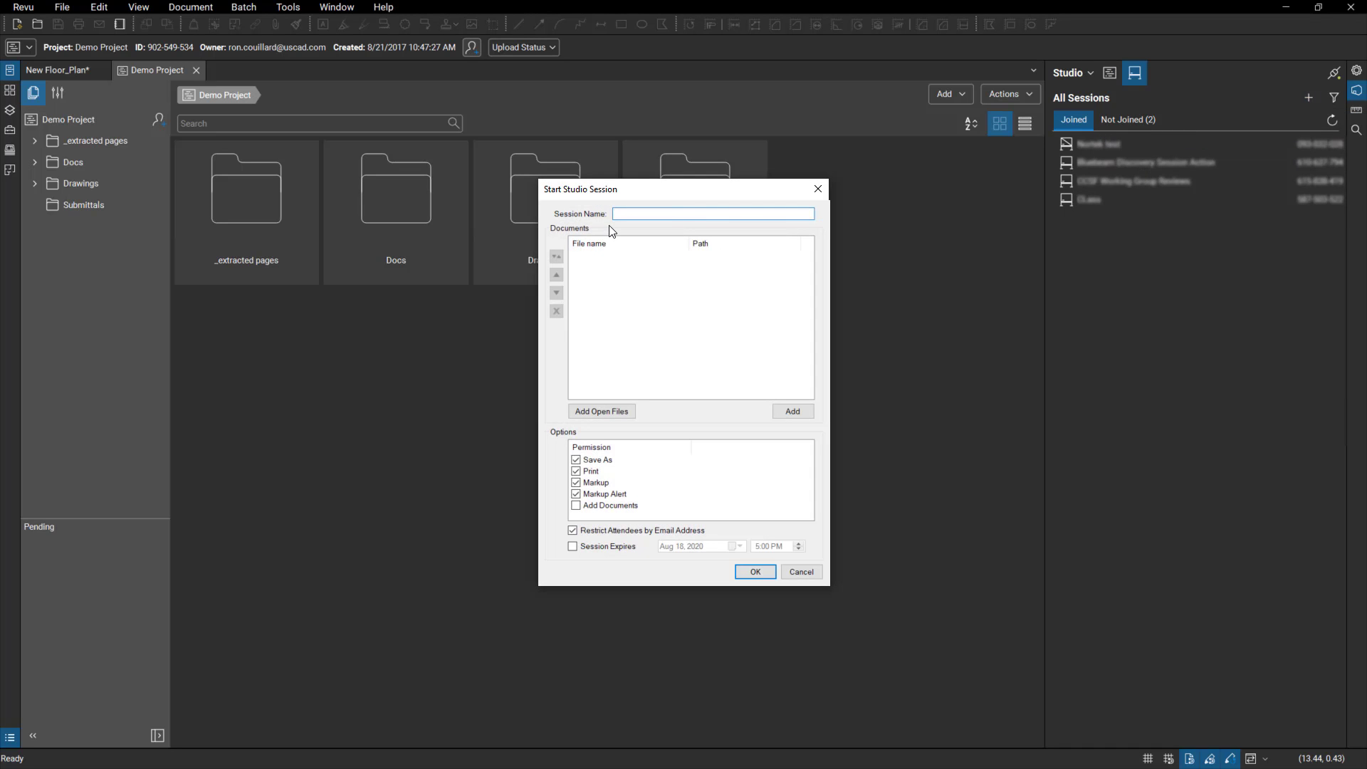
type("Revu 20")
left_click(755, 571)
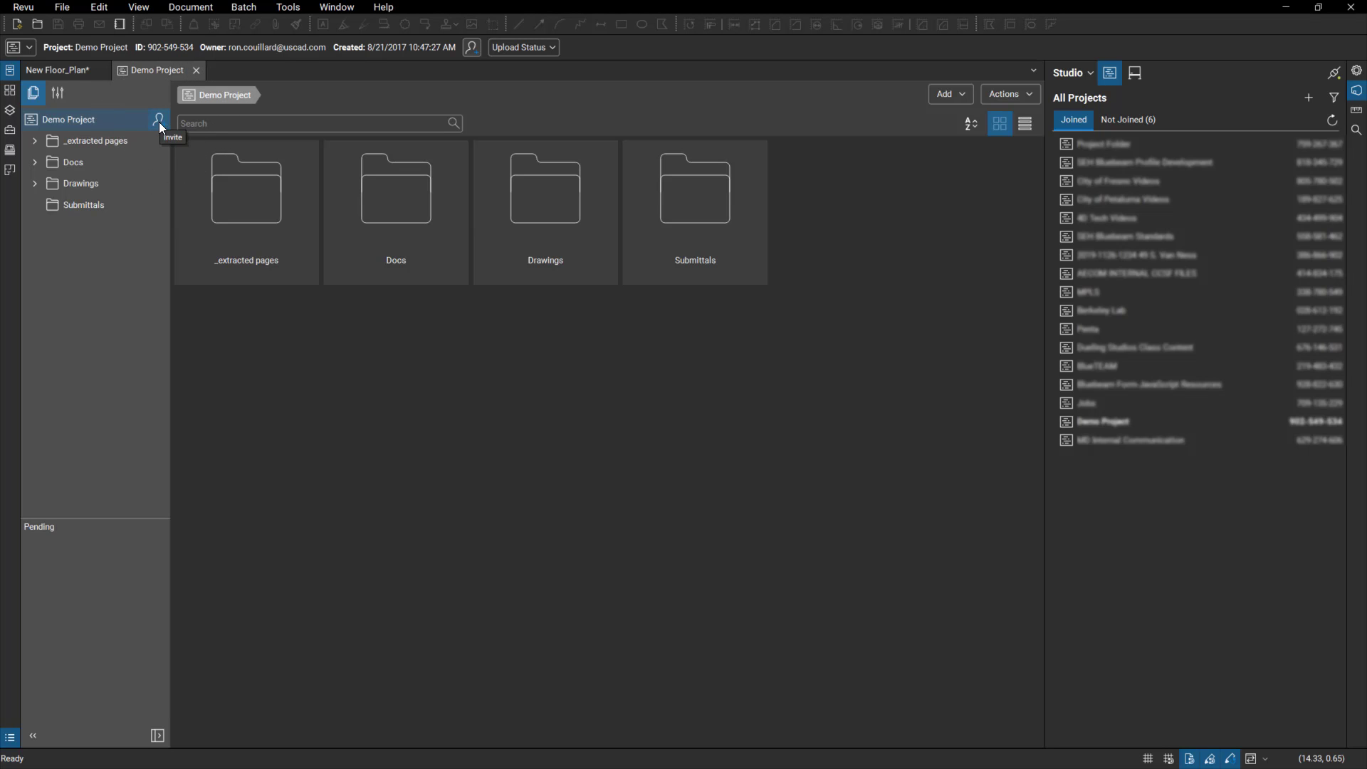
left_click(159, 120)
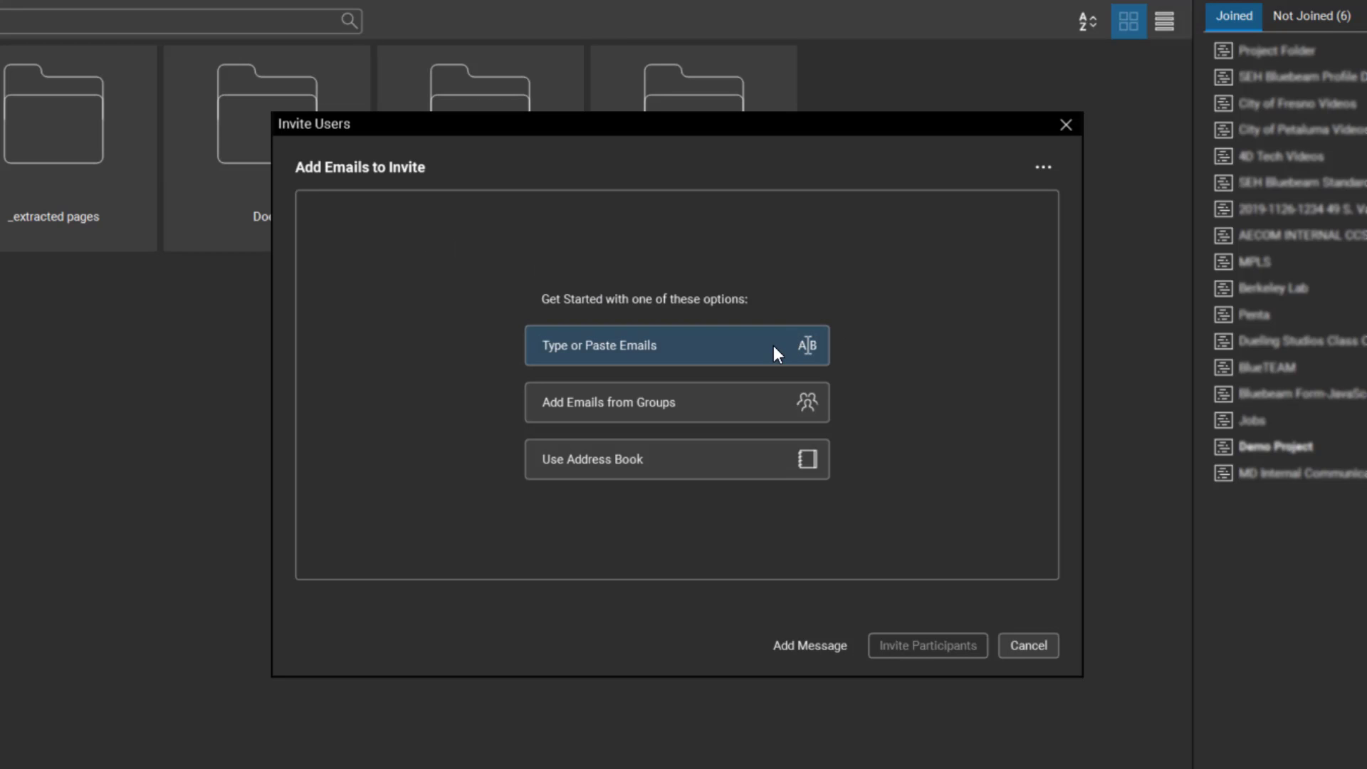
left_click(752, 349)
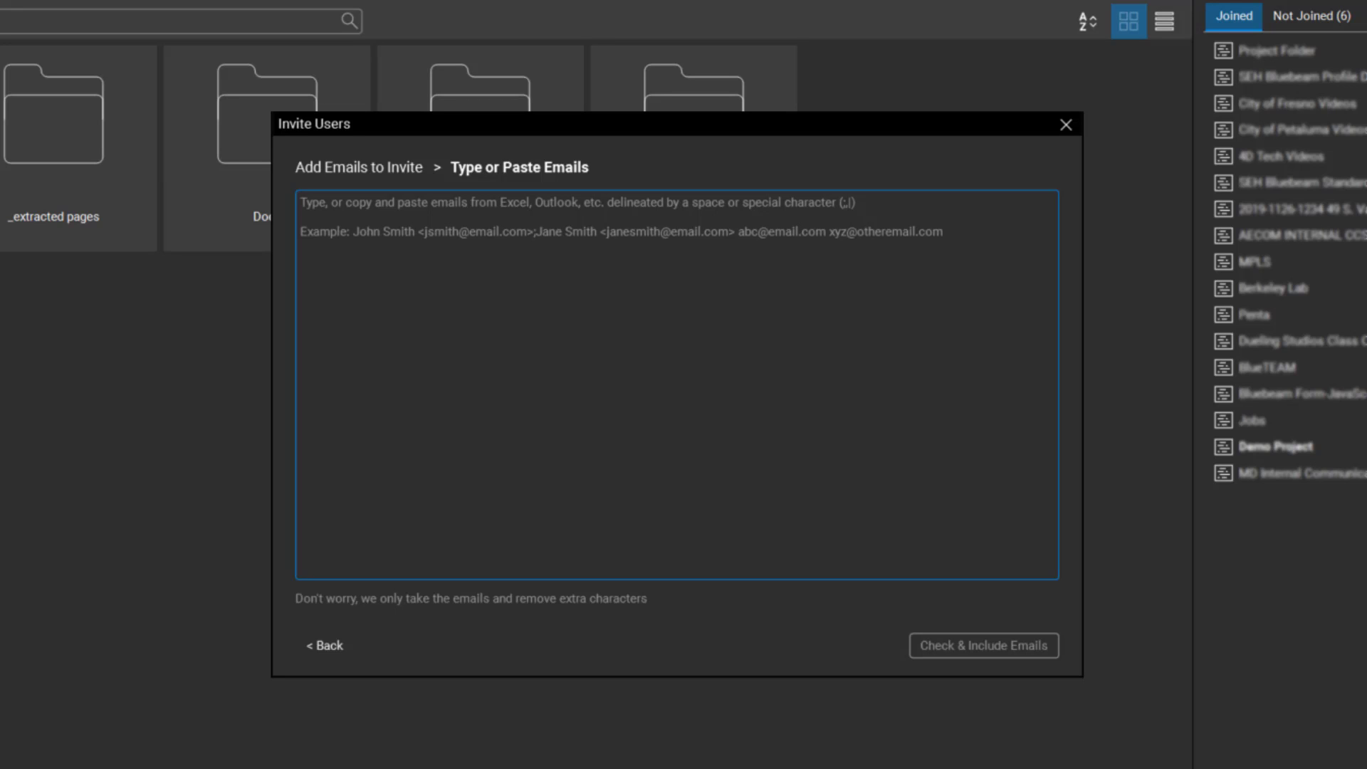
left_click(471, 263)
key("ctrl+v")
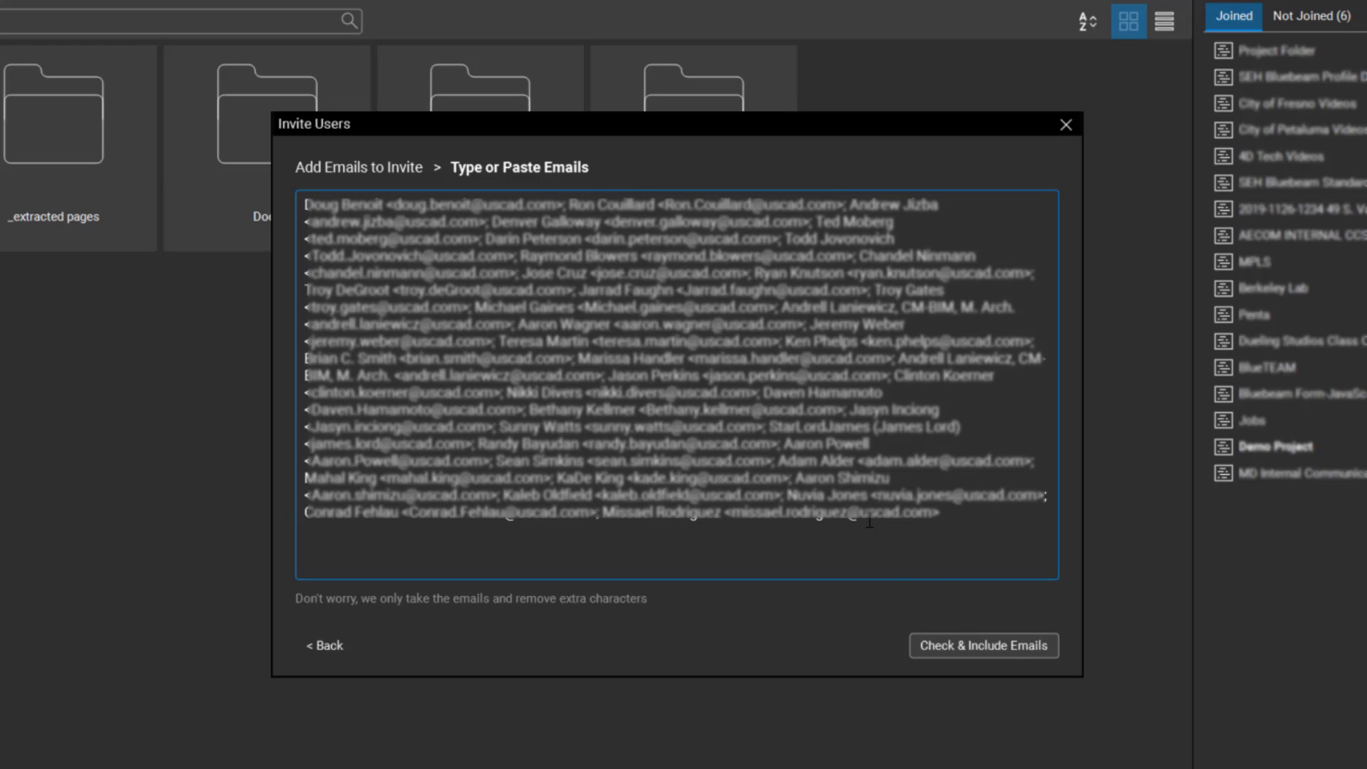
left_click(963, 647)
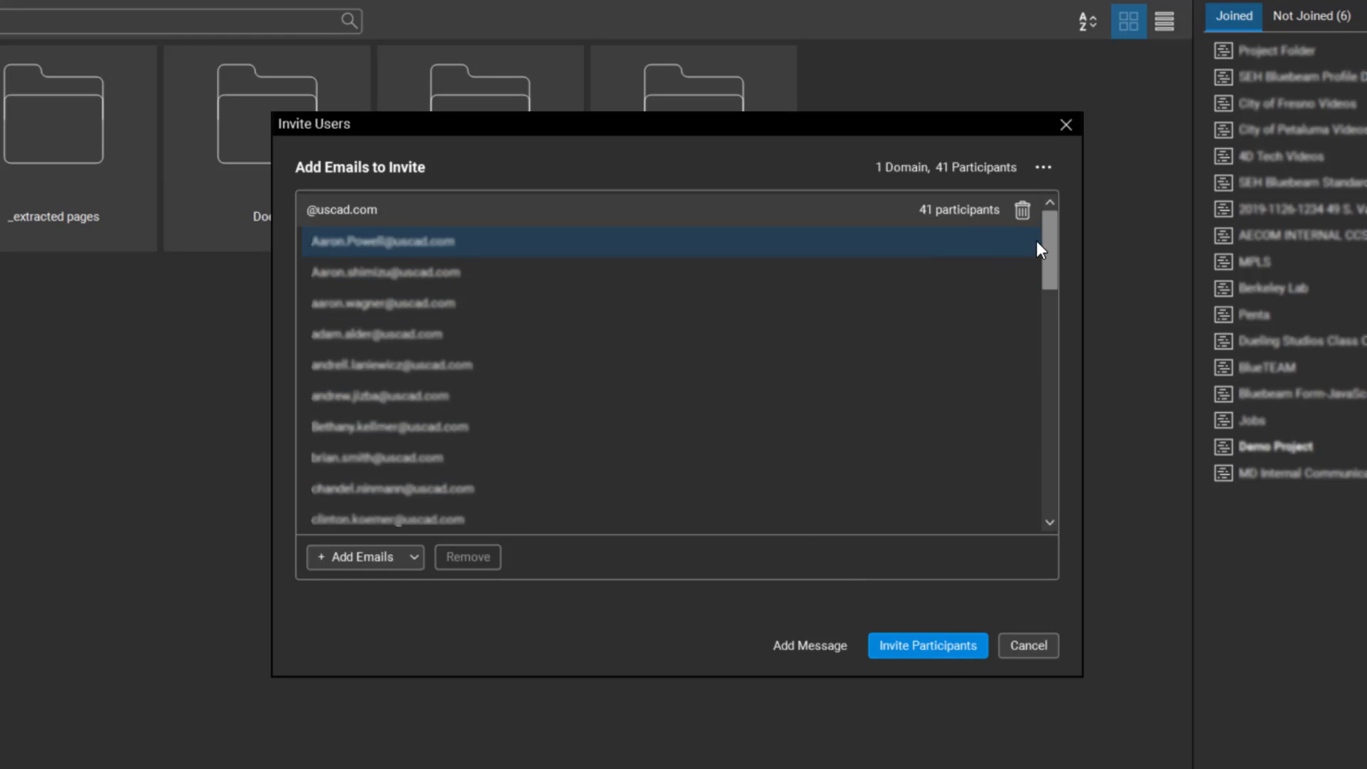
left_click_drag(1053, 255, 1049, 205)
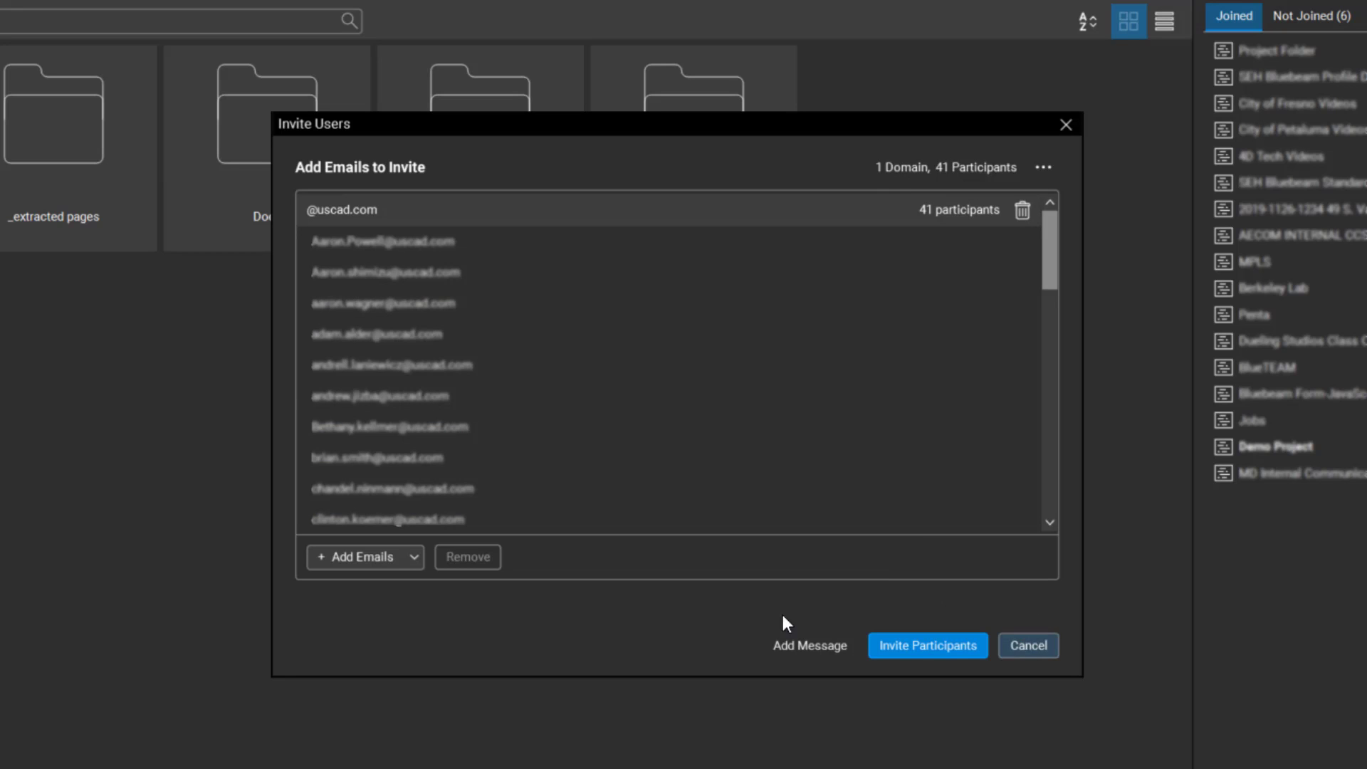
left_click(1036, 649)
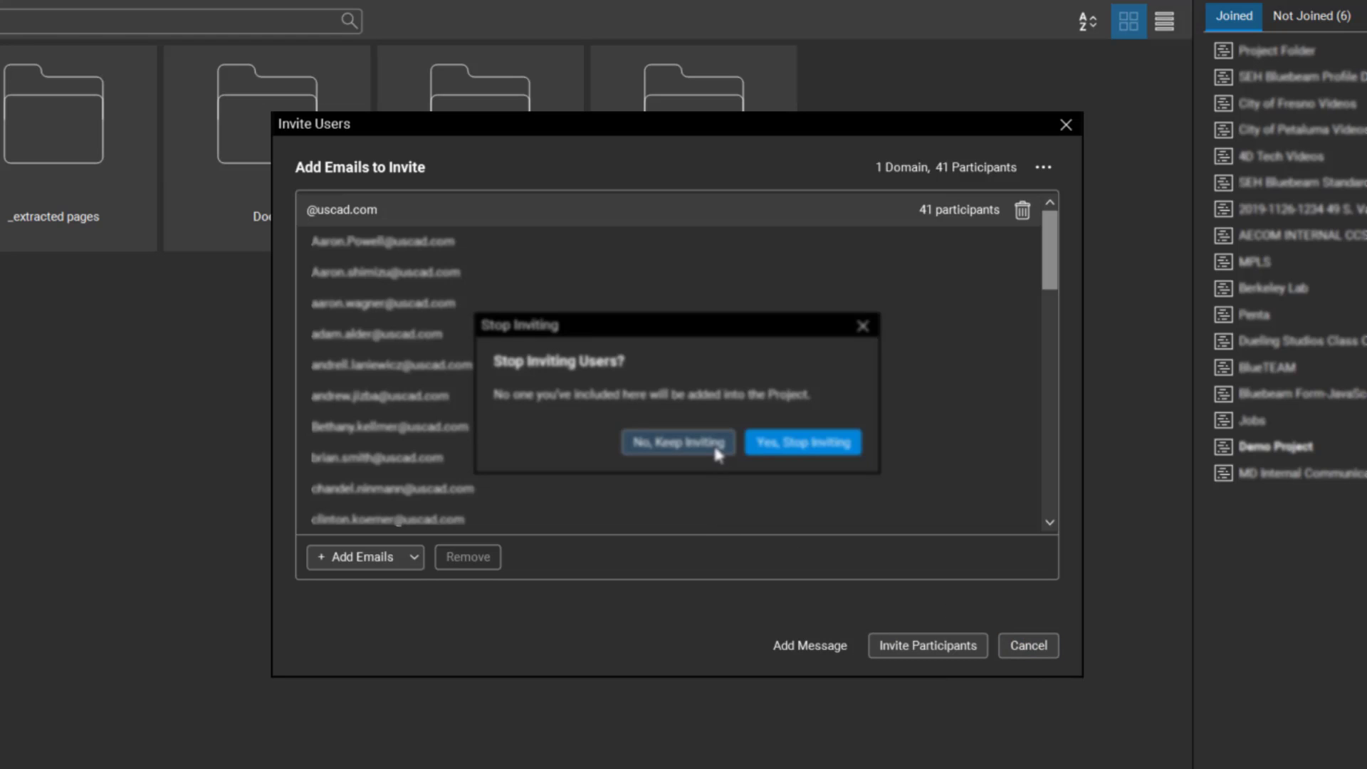
left_click(790, 446)
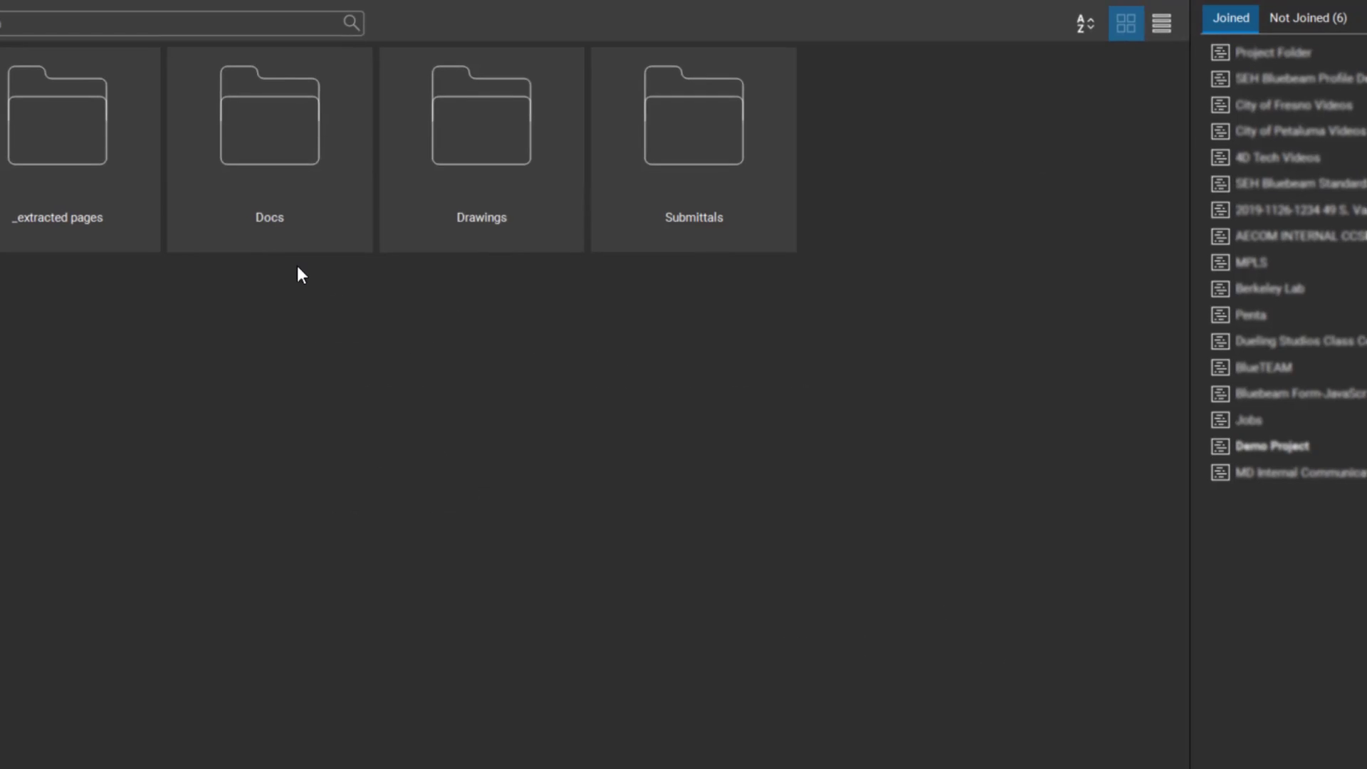
Open Invite Users for the session, view and close the Address Book, then return to Projects.
left_click(155, 120)
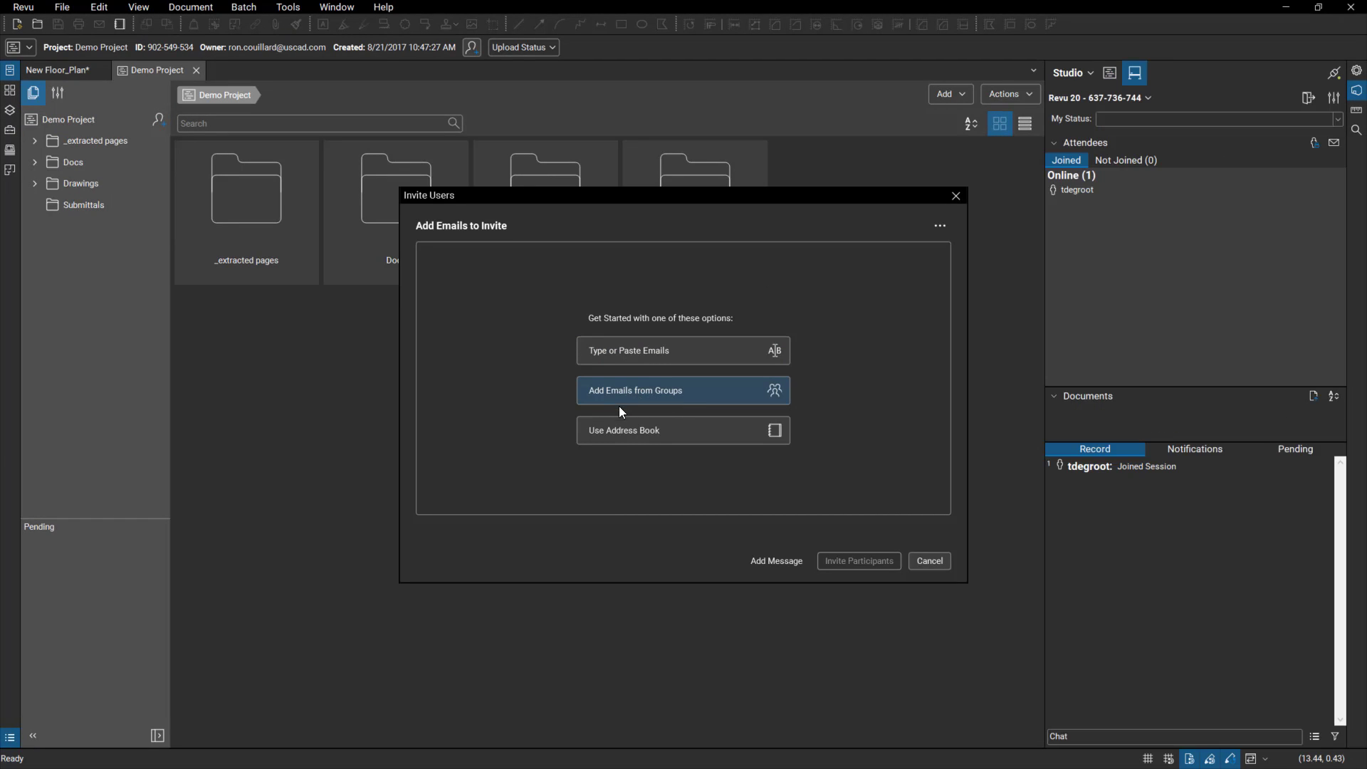
left_click(656, 437)
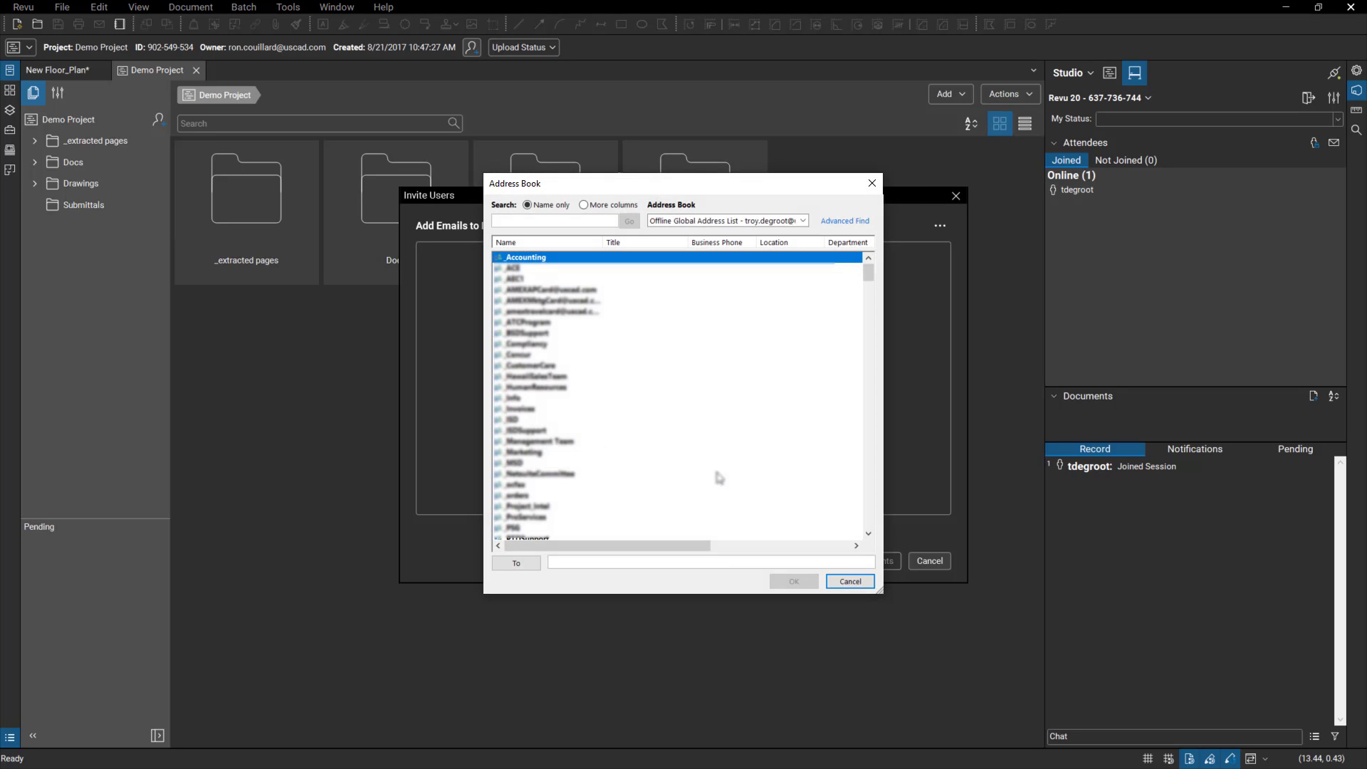
left_click(871, 184)
left_click(1110, 73)
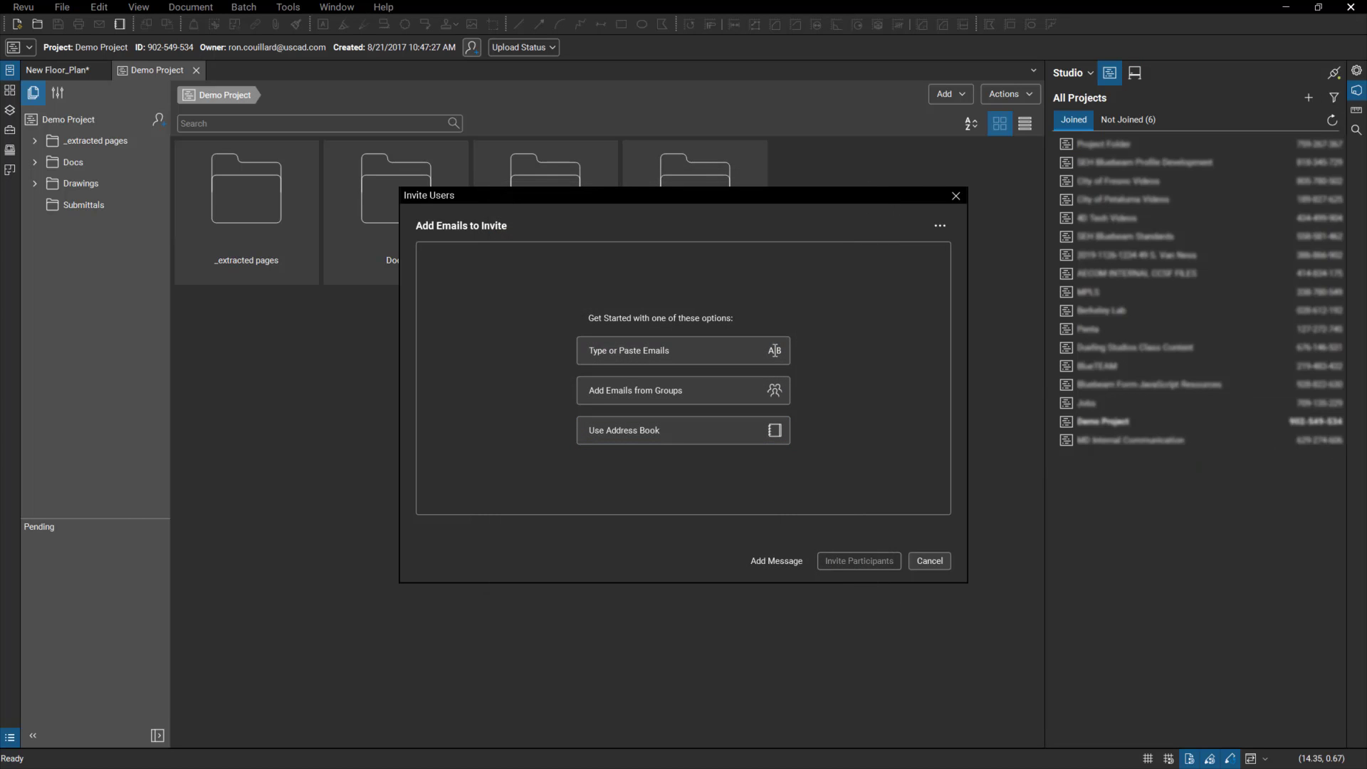